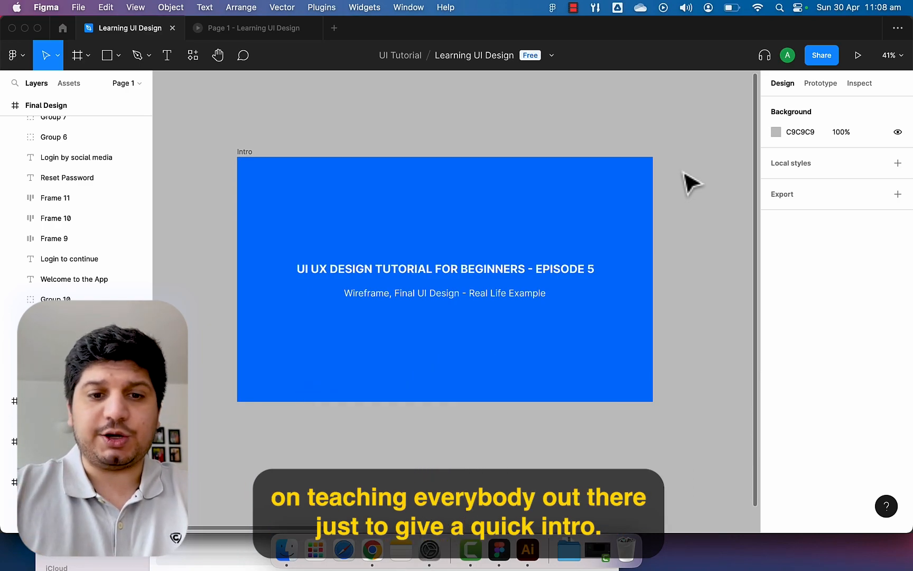
Pan around the canvas to review the sketch, Digital Wireframe and Final Design frames.
scroll(503, 193, right, 7)
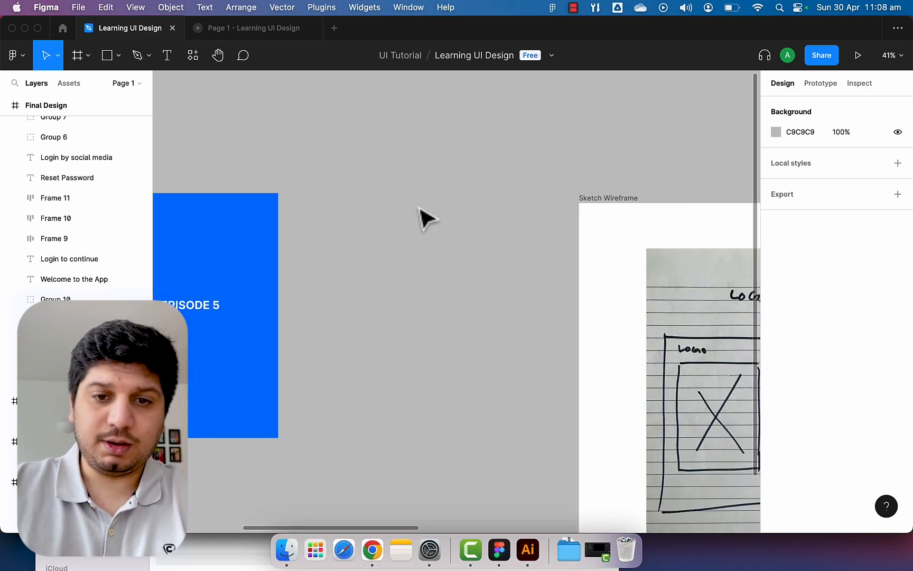
scroll(433, 214, down, 2)
key(super+space)
key(Escape)
drag(489, 236, 236, 201)
drag(291, 194, 246, 191)
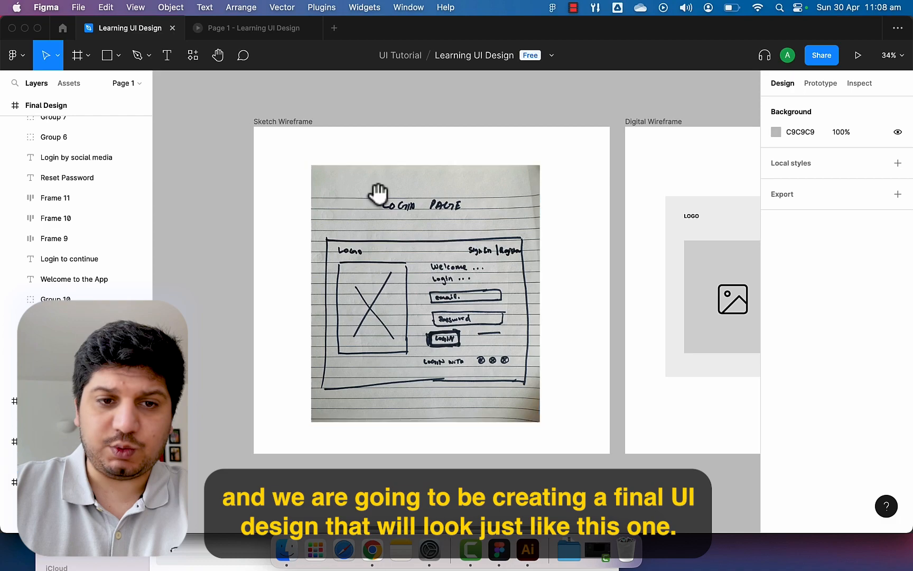
drag(403, 192, 332, 189)
scroll(332, 189, right, 11)
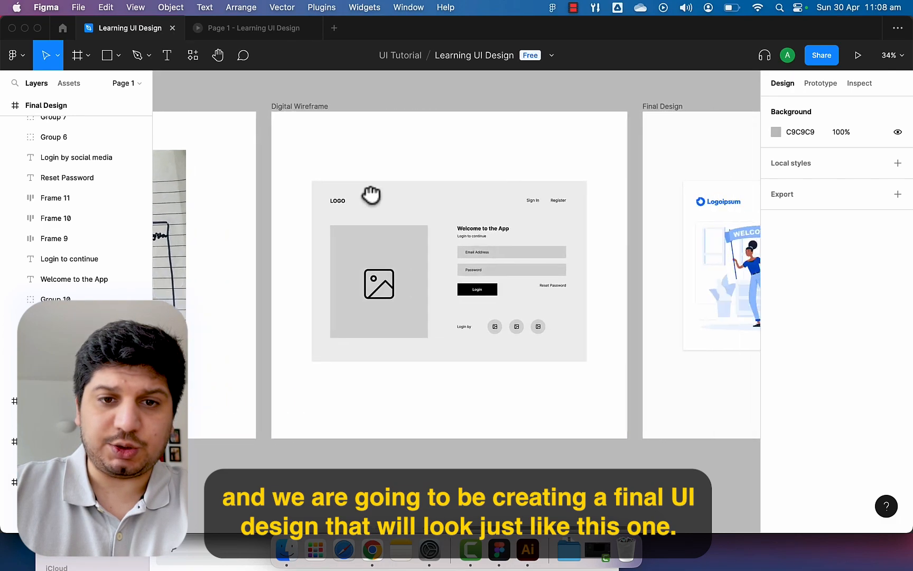
scroll(443, 206, up, 3)
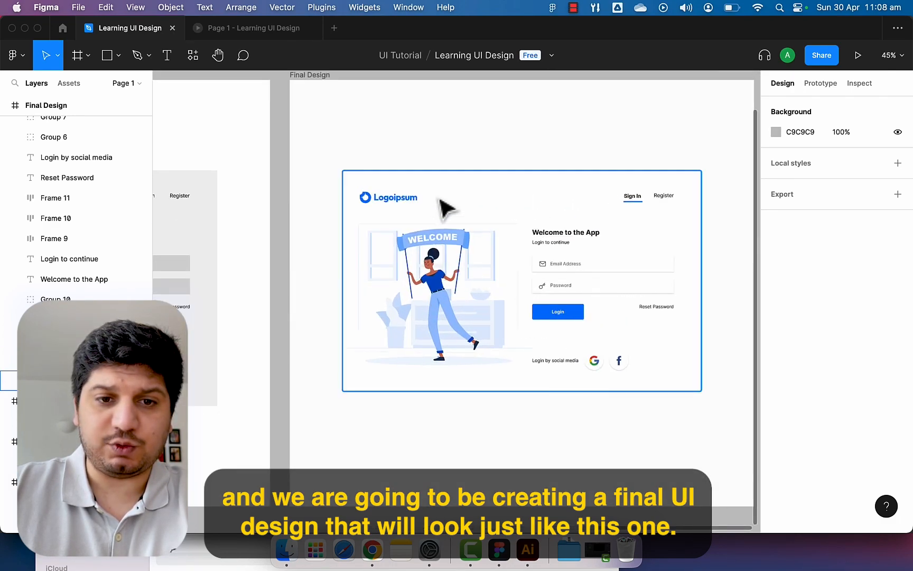
drag(457, 204, 391, 197)
scroll(398, 208, up, 5)
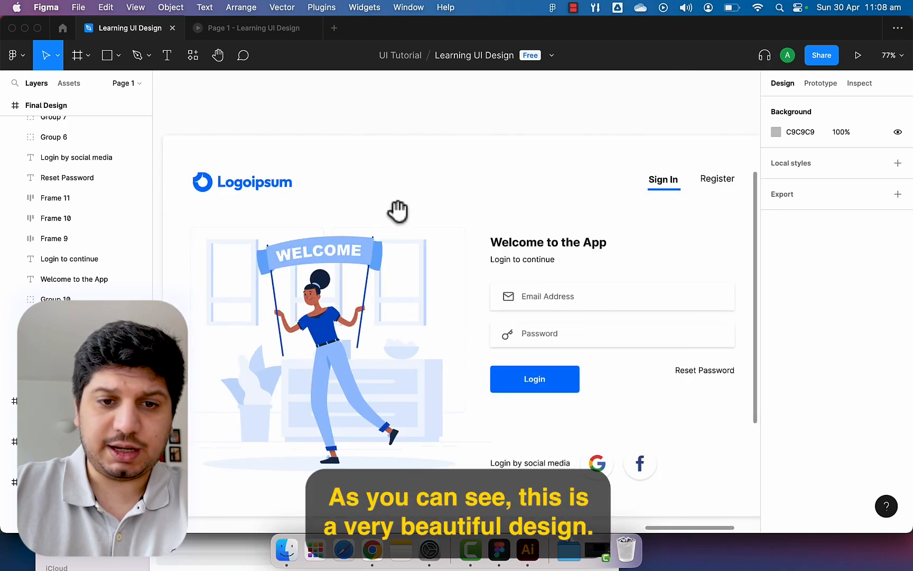
scroll(373, 169, down, 2)
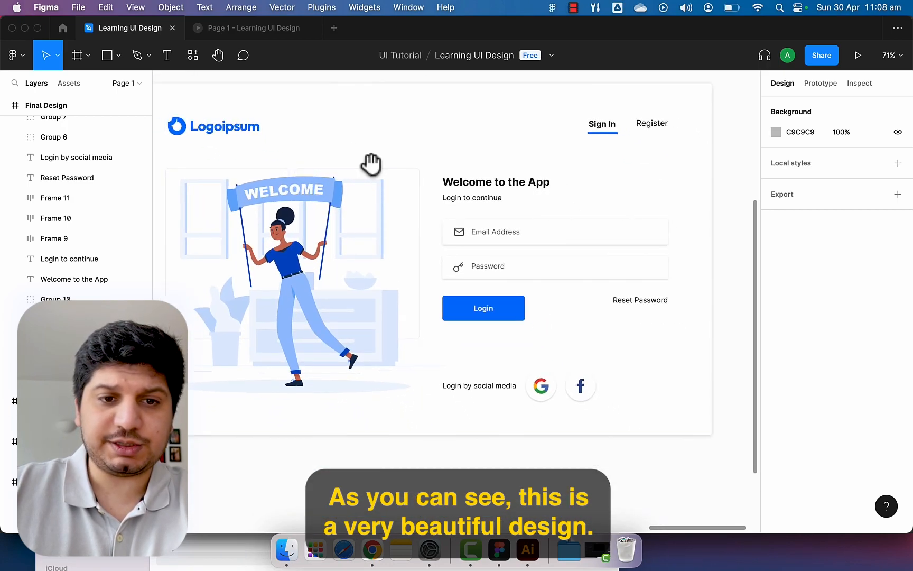
drag(371, 161, 405, 180)
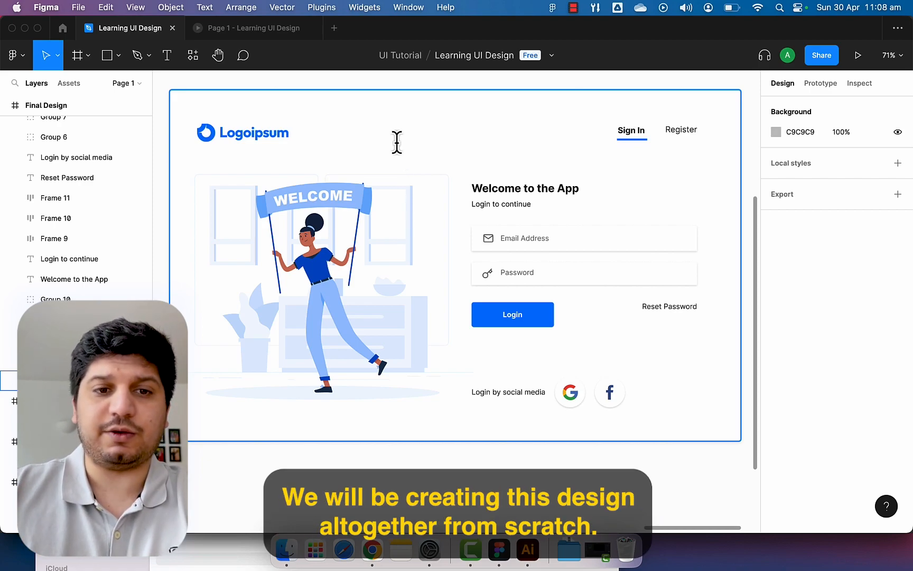
scroll(397, 142, down, 3)
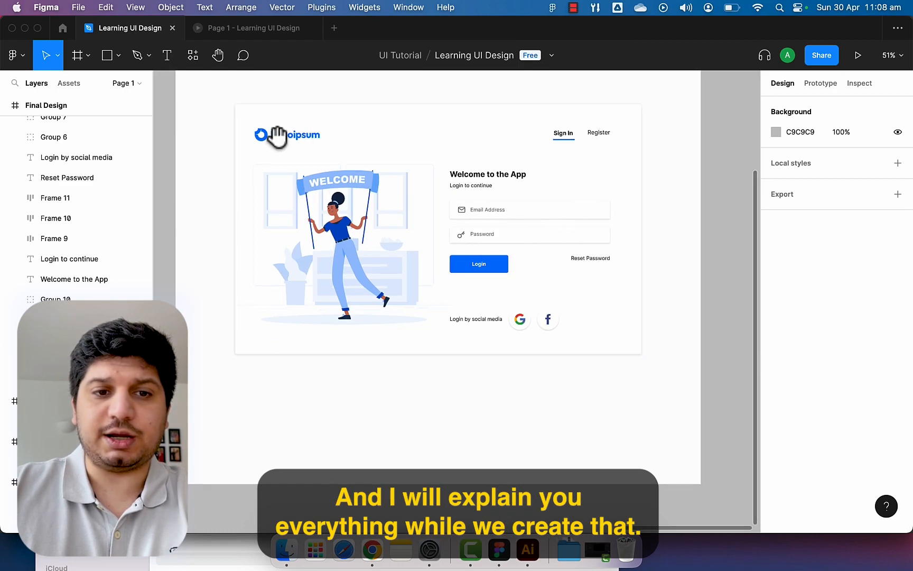
drag(413, 190, 691, 286)
drag(428, 270, 618, 229)
scroll(552, 241, down, 1)
drag(412, 227, 519, 243)
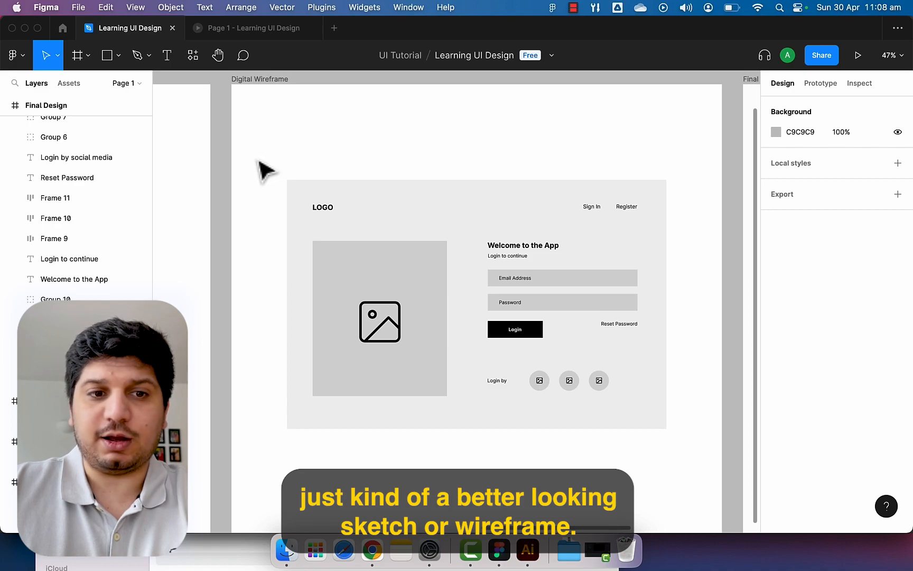
drag(231, 166, 556, 165)
mouse_move(399, 190)
mouse_down()
mouse_move(509, 169)
mouse_move(259, 186)
mouse_up()
drag(642, 182, 390, 187)
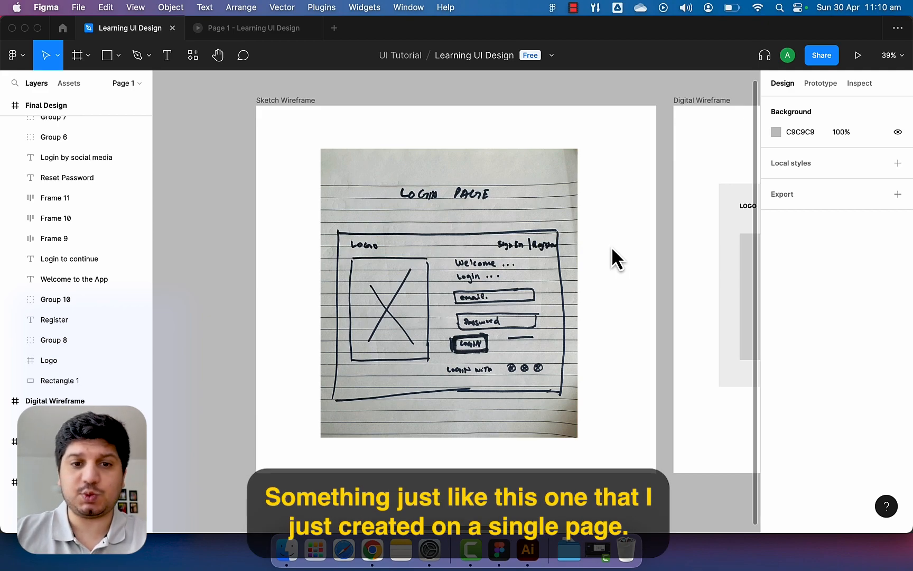
Pan between the paper sketch and the grey Digital Wireframe to compare them.
scroll(458, 203, up, 2)
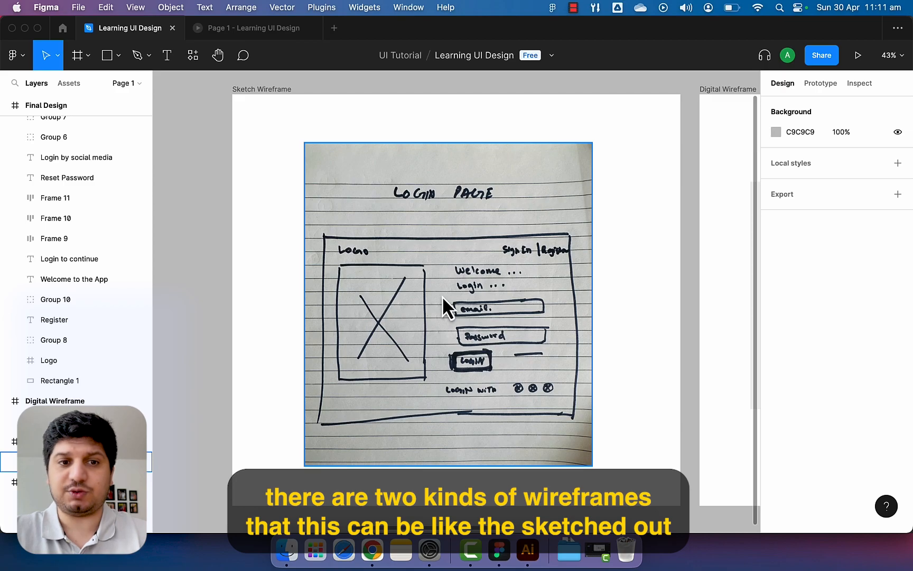
scroll(510, 278, down, 2)
drag(640, 281, 346, 263)
scroll(497, 263, up, 2)
drag(497, 262, 441, 319)
scroll(401, 301, up, 1)
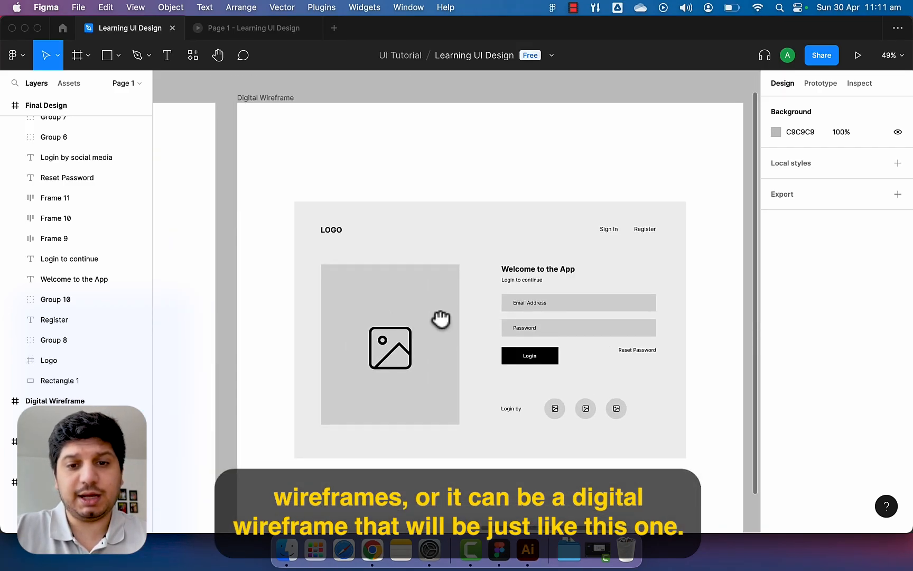
scroll(439, 320, down, 1)
drag(367, 312, 554, 295)
mouse_move(286, 335)
mouse_down()
mouse_move(540, 247)
mouse_move(511, 322)
mouse_move(476, 333)
mouse_up()
drag(568, 342, 413, 320)
mouse_move(537, 326)
mouse_down()
mouse_move(429, 312)
mouse_move(414, 359)
mouse_up()
scroll(465, 328, up, 3)
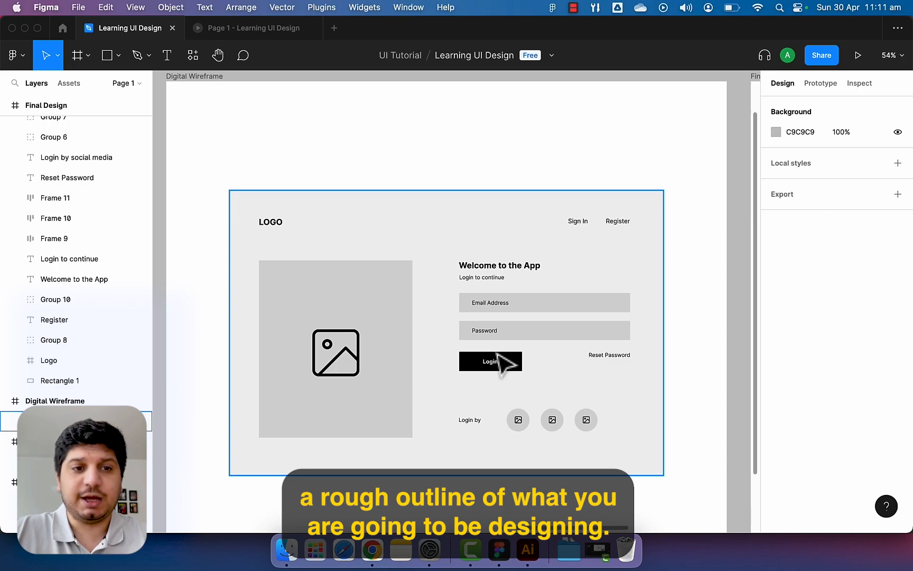
drag(681, 350, 509, 351)
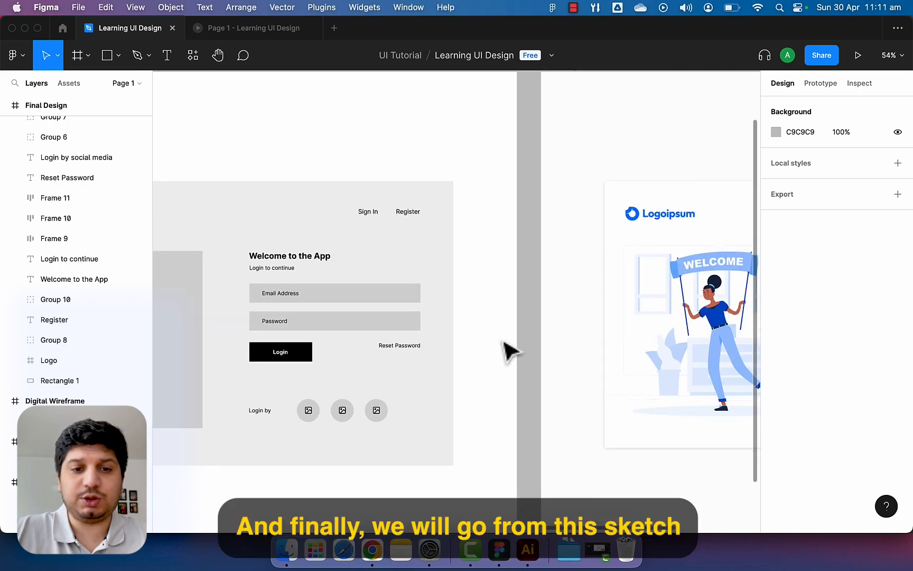
drag(275, 337, 437, 332)
scroll(375, 334, down, 3)
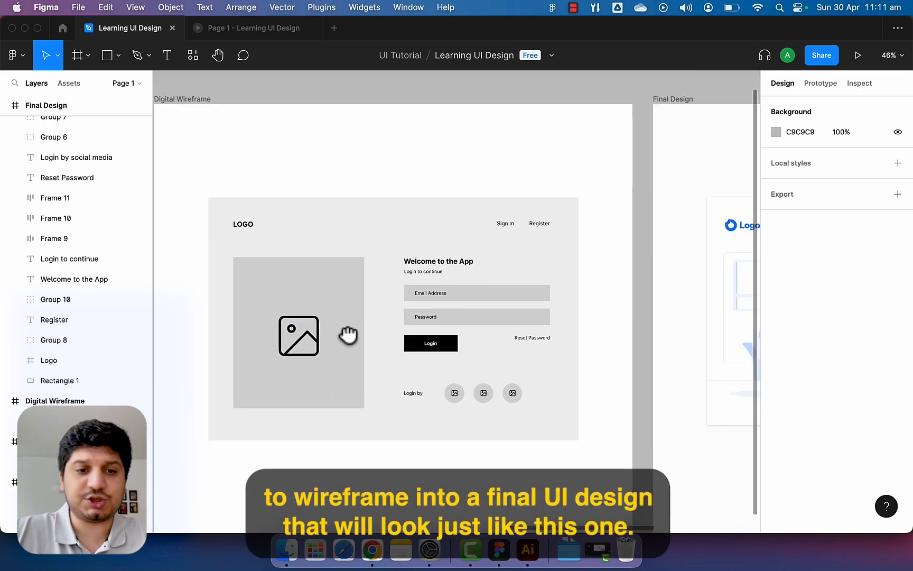
drag(230, 341, 308, 344)
scroll(308, 344, right, 10)
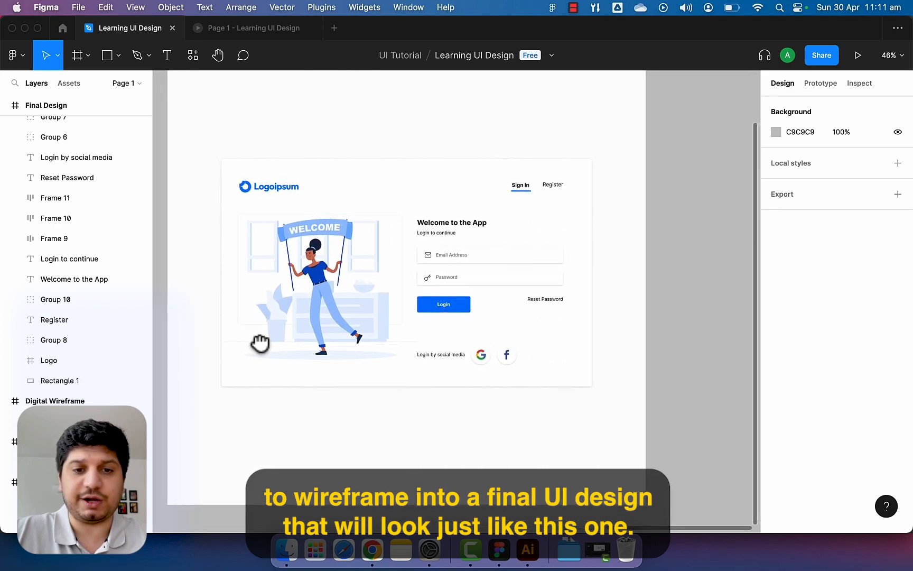
scroll(359, 332, left, 5)
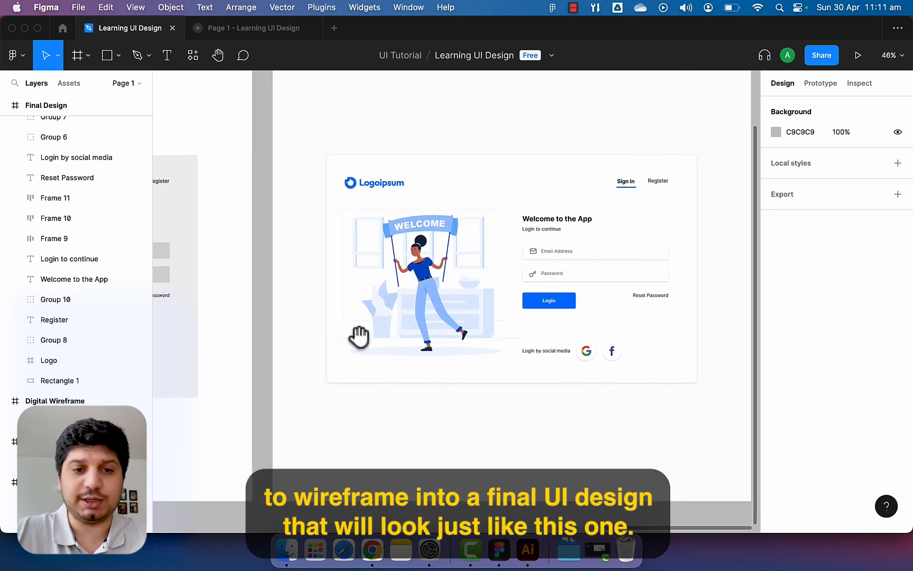
drag(323, 369, 520, 379)
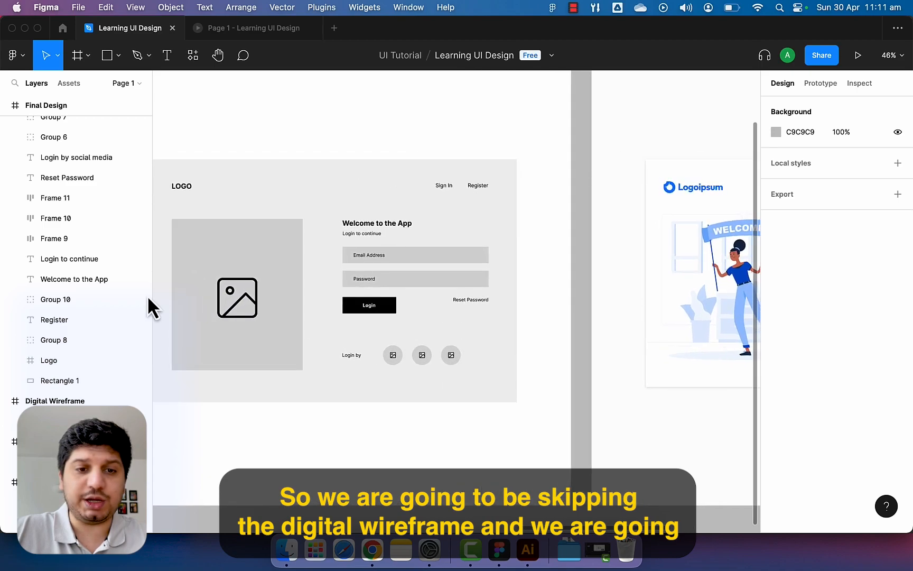
drag(350, 302, 461, 363)
drag(398, 339, 390, 318)
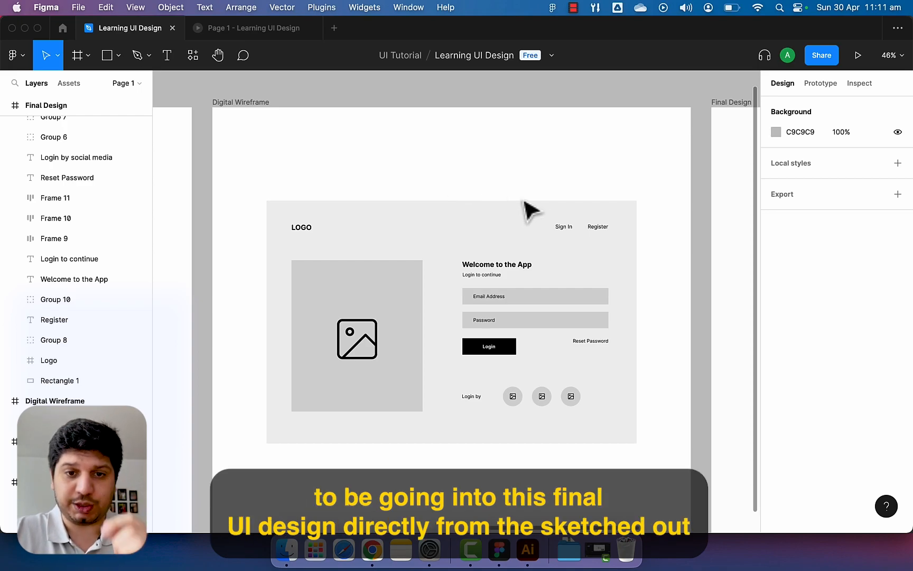
drag(605, 248, 384, 195)
scroll(386, 196, right, 5)
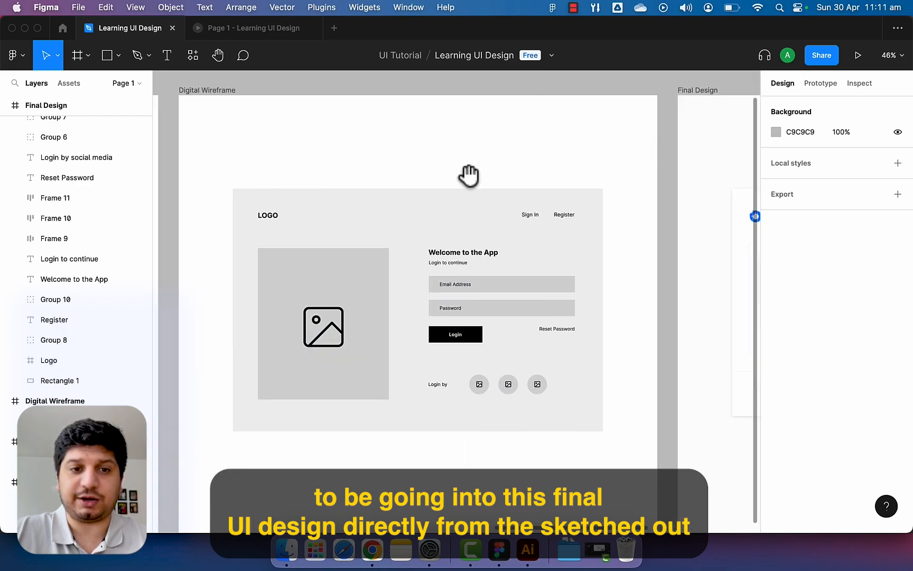
scroll(520, 169, left, 10)
drag(504, 193, 509, 193)
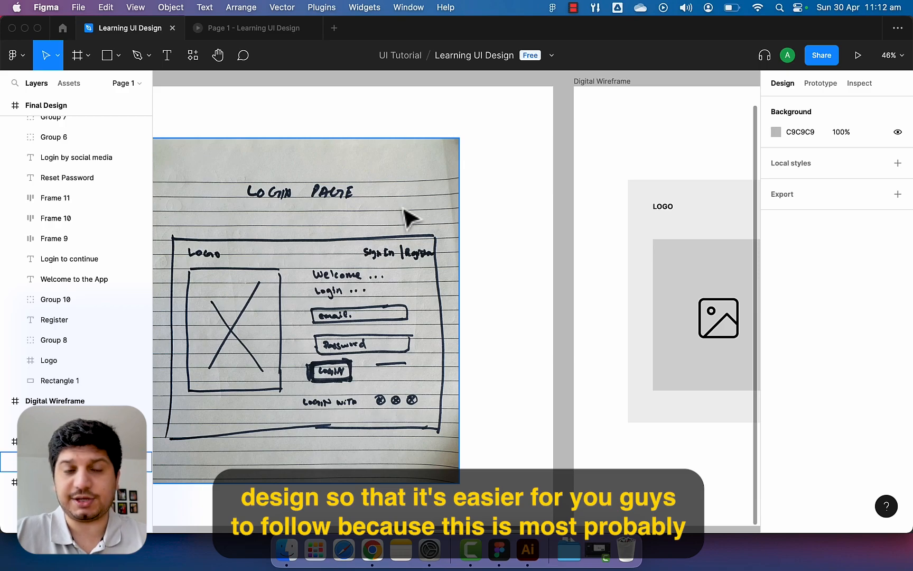
scroll(407, 214, down, 3)
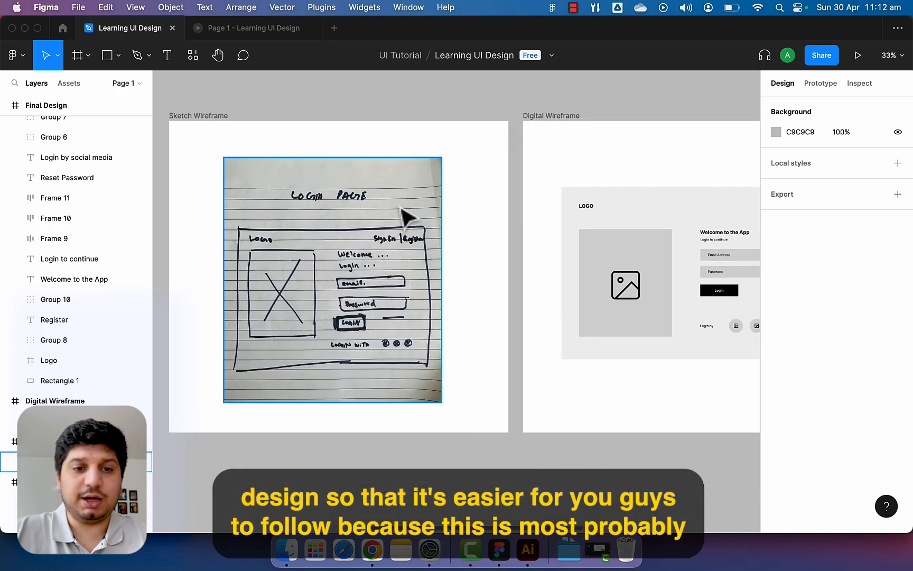
scroll(351, 245, left, 1)
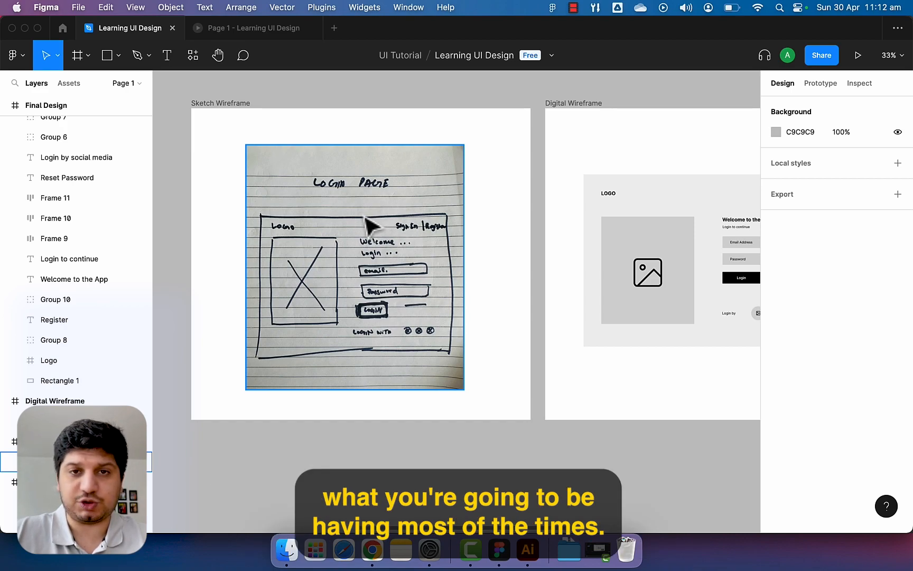
drag(300, 203, 337, 194)
drag(253, 204, 253, 170)
Draw a new frame below the sketch wireframe and stretch it to 1216 high.
click(78, 55)
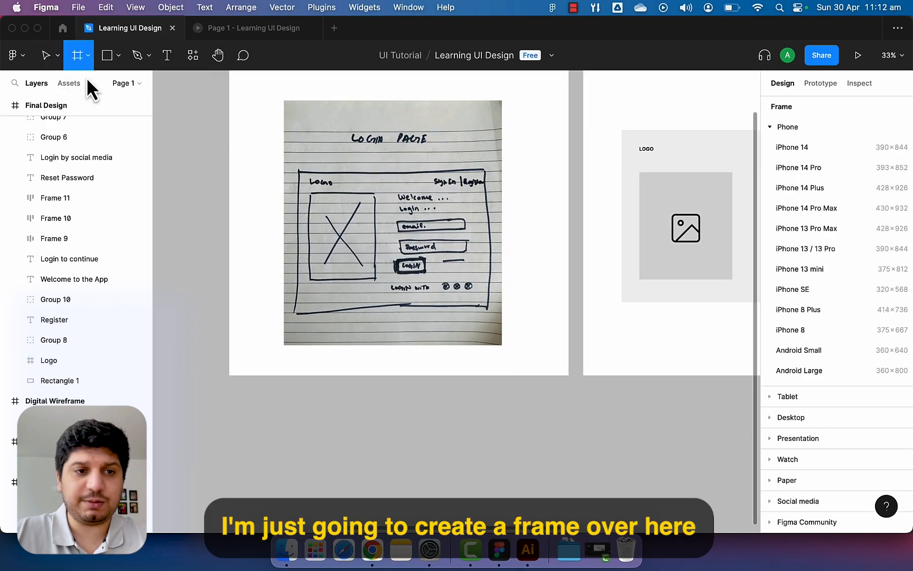
mouse_move(234, 416)
mouse_down()
mouse_move(299, 449)
mouse_move(586, 527)
mouse_up()
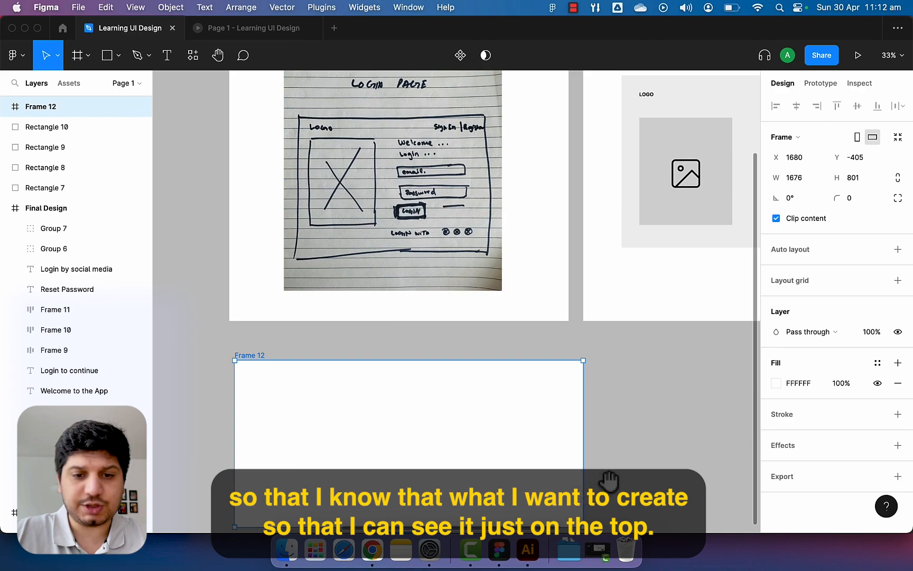
scroll(518, 468, down, 4)
drag(426, 428, 426, 515)
key(Escape)
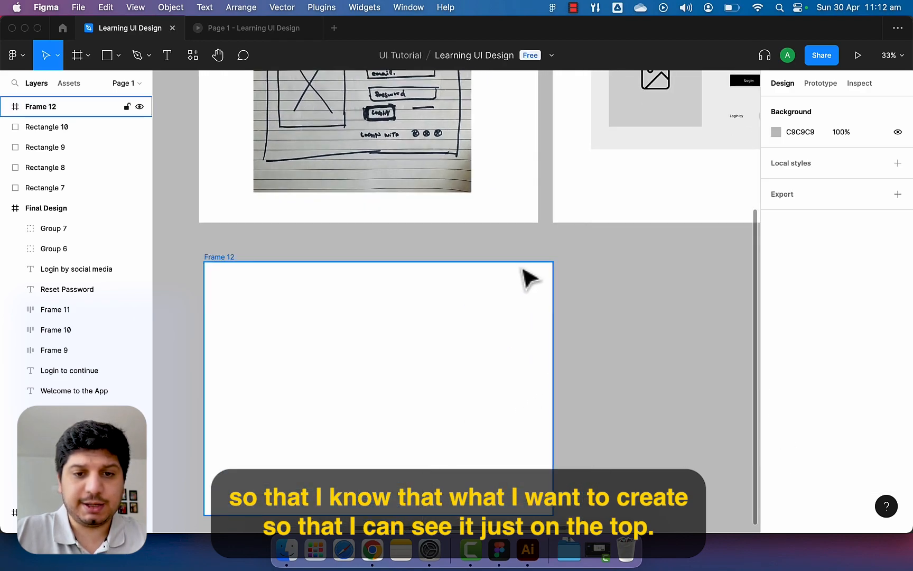
Move Frame 12 to X 1654, Y -512, lined up under the sketch.
drag(461, 248, 485, 352)
click(259, 415)
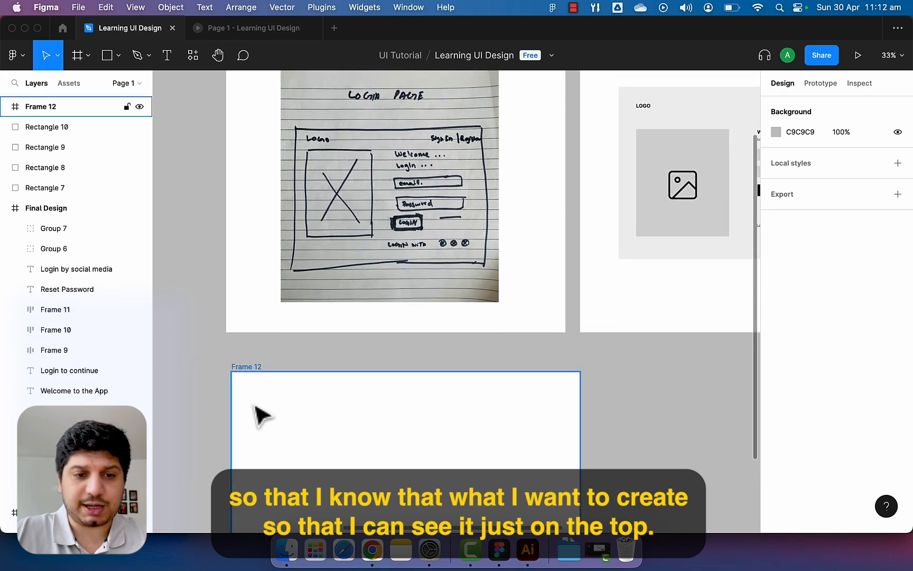
drag(252, 377, 248, 356)
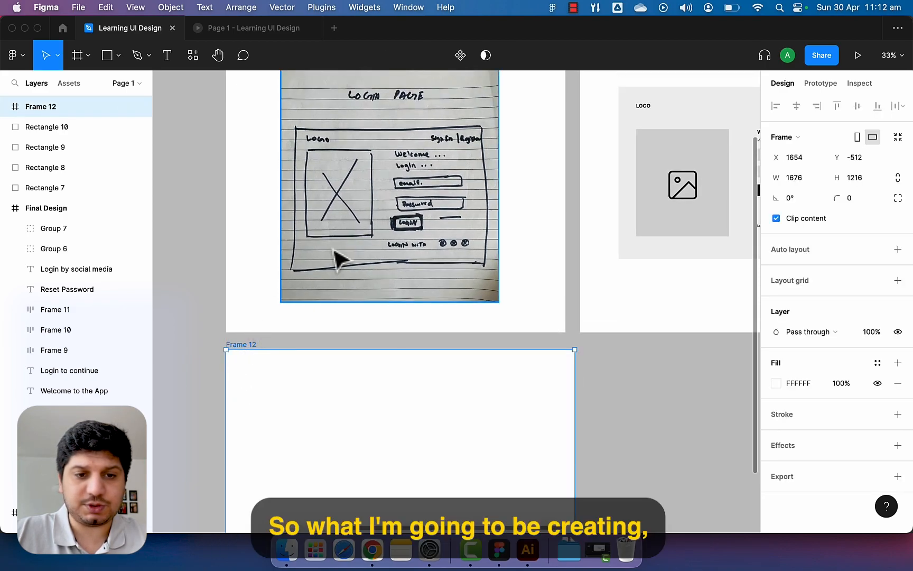
mouse_move(331, 286)
mouse_down()
mouse_move(331, 320)
mouse_move(330, 260)
mouse_up()
scroll(332, 233, up, 1)
scroll(332, 190, up, 5)
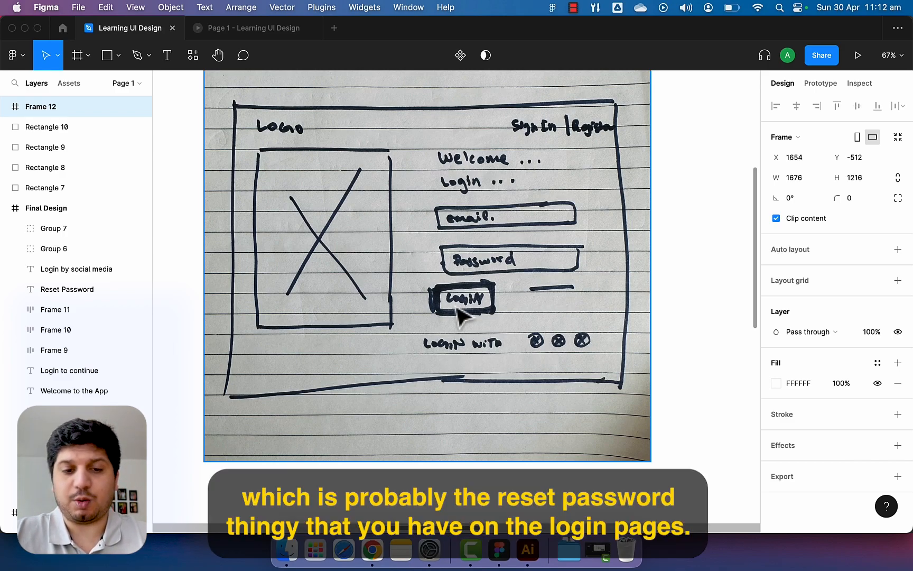
scroll(534, 305, right, 1)
scroll(332, 312, down, 5)
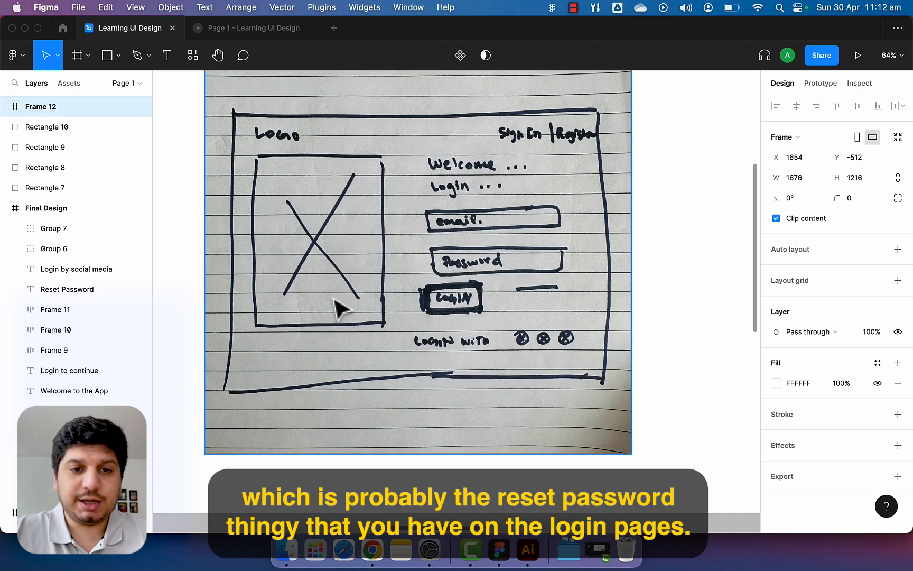
scroll(335, 301, down, 2)
drag(316, 342, 363, 247)
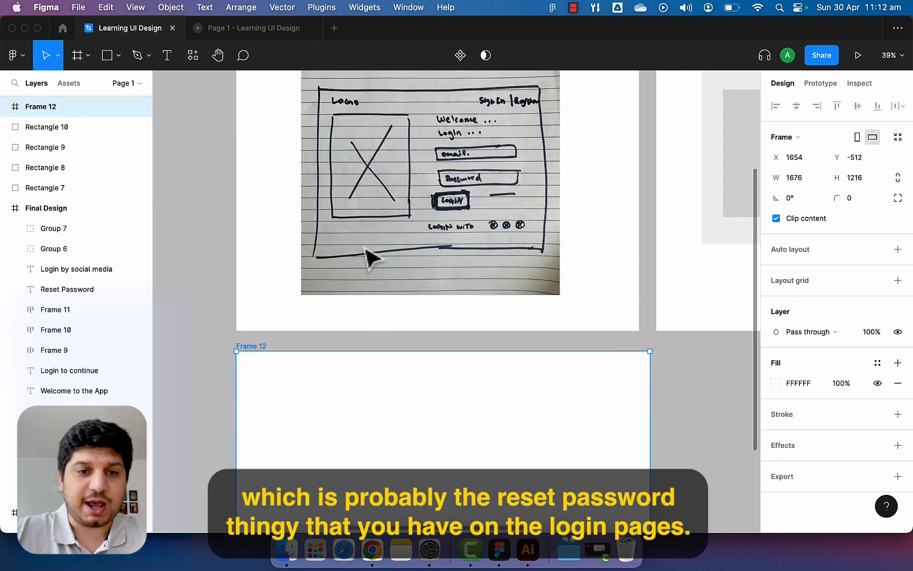
scroll(362, 274, down, 2)
drag(345, 316, 350, 224)
Select the Logoipsum logo in the Final Design frame.
click(703, 333)
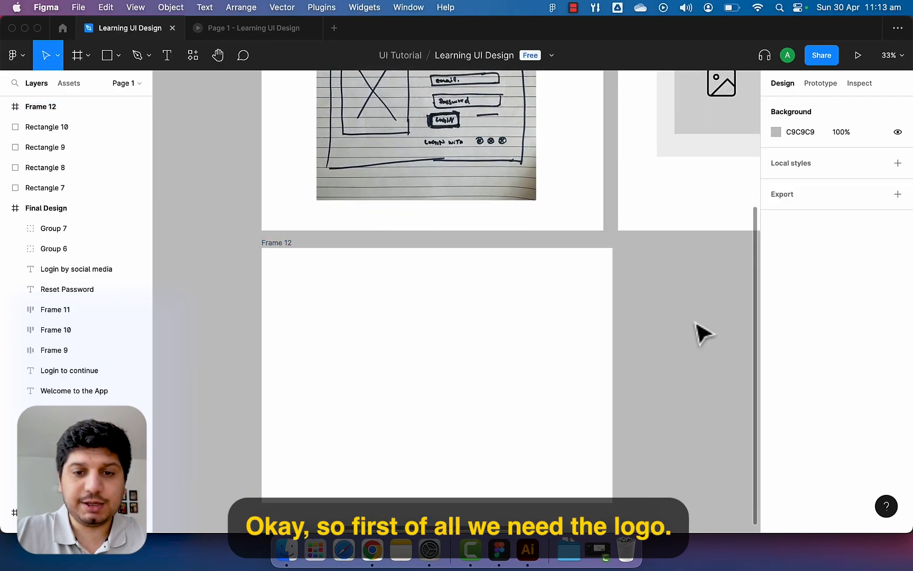
scroll(422, 310, up, 2)
mouse_move(422, 310)
mouse_down()
mouse_move(441, 389)
mouse_move(404, 347)
mouse_move(424, 302)
mouse_move(413, 324)
mouse_up()
drag(693, 264, 388, 434)
scroll(468, 382, down, 5)
drag(539, 383, 403, 376)
scroll(508, 317, up, 5)
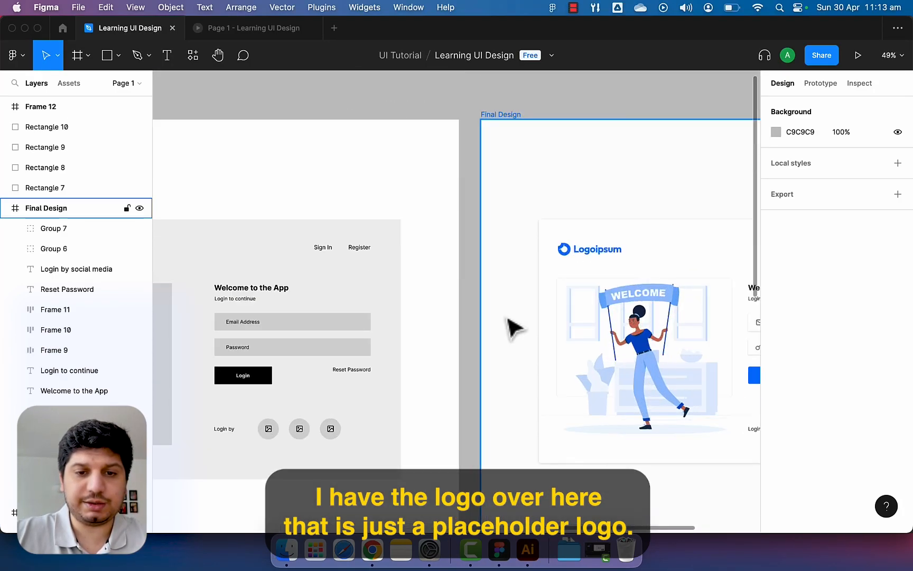
scroll(565, 265, up, 4)
click(578, 251)
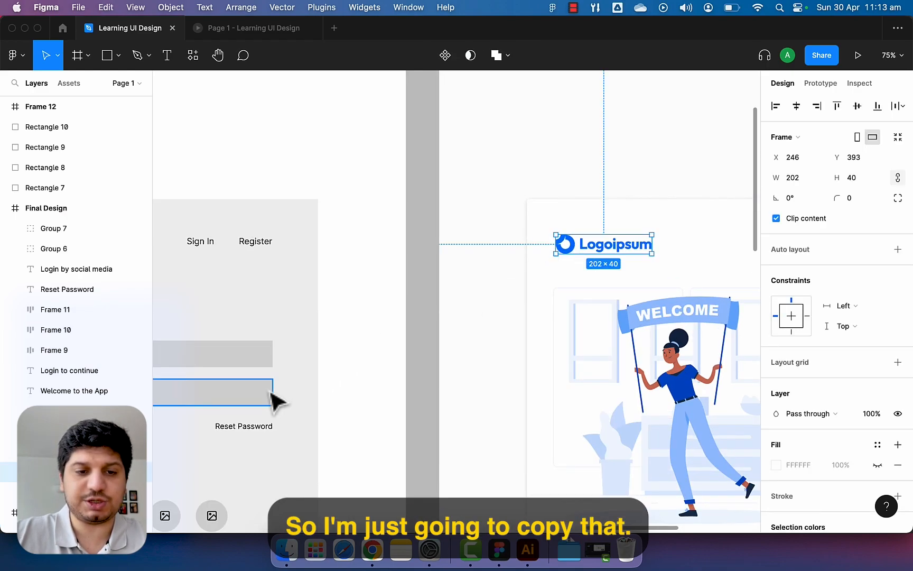
Paste the 202×40 logo into Frame 12 and move it to the top-left.
scroll(319, 377, down, 3)
drag(589, 258, 740, 195)
drag(237, 396, 838, 129)
scroll(491, 313, up, 3)
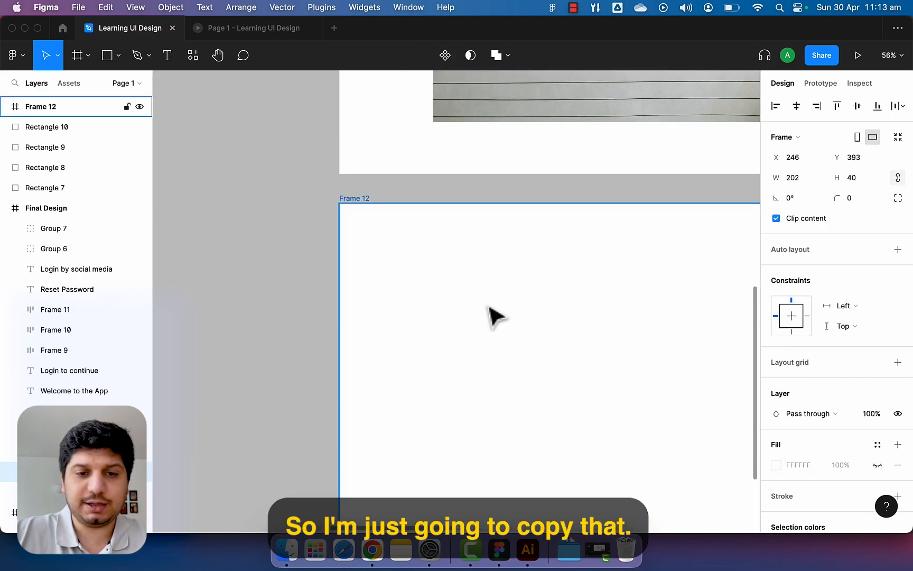
key(super+v)
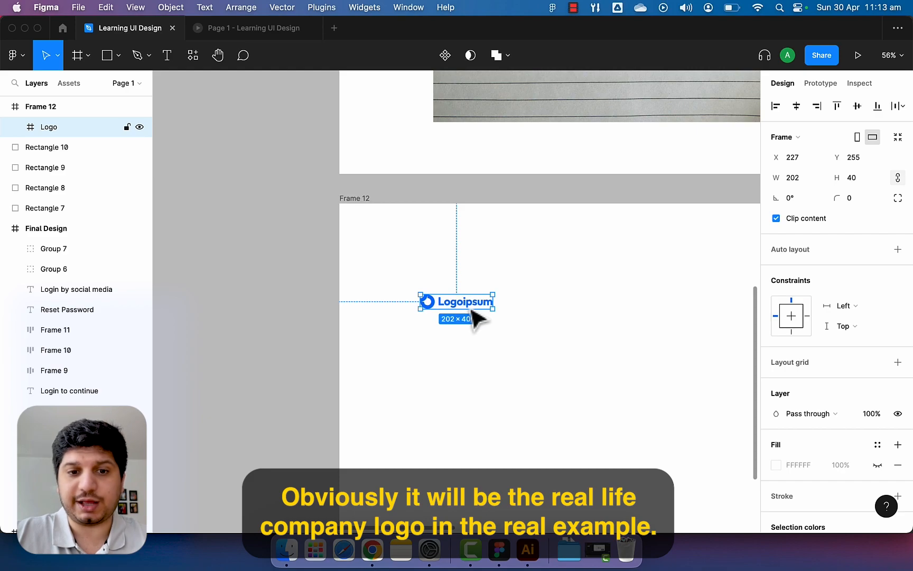
drag(473, 308, 470, 281)
drag(548, 297, 487, 332)
scroll(436, 383, down, 2)
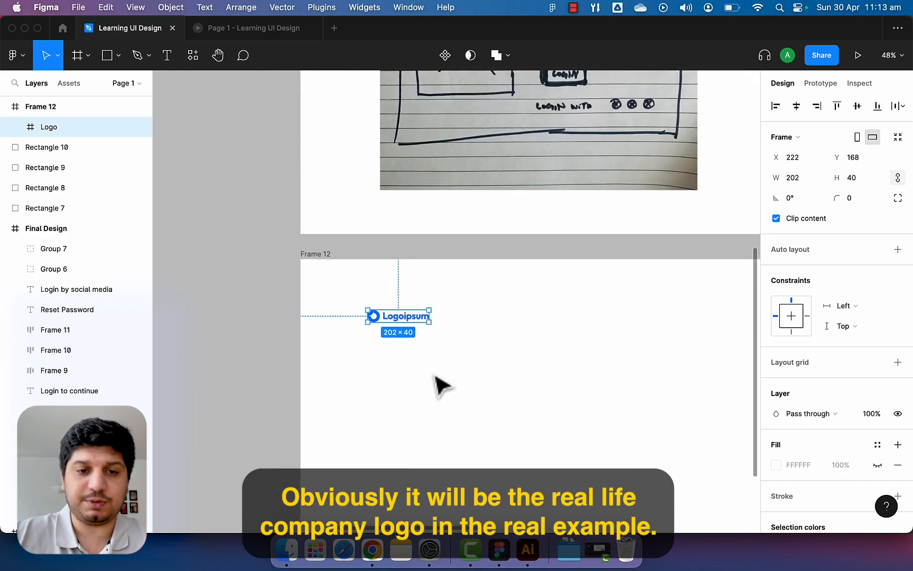
mouse_move(479, 322)
mouse_down()
mouse_move(410, 416)
mouse_move(400, 461)
mouse_move(389, 383)
mouse_up()
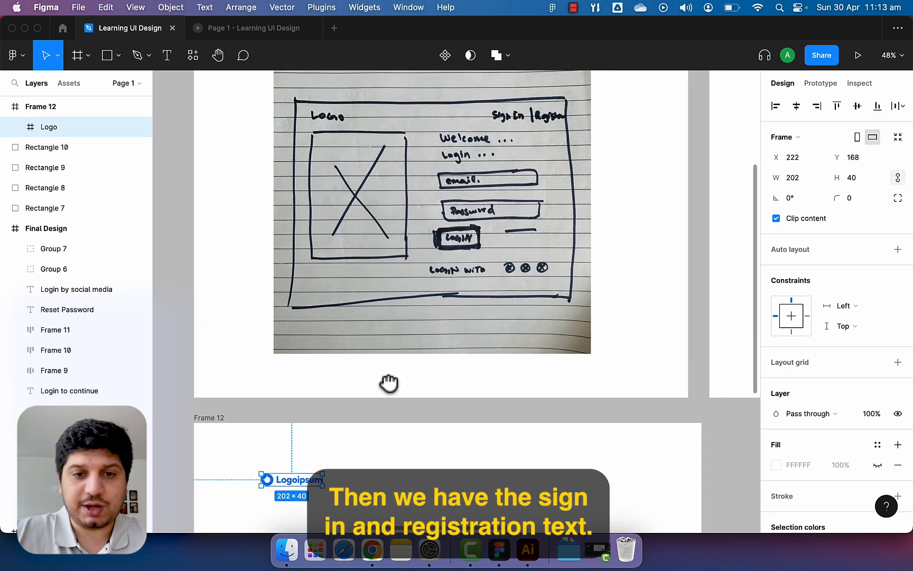
mouse_move(522, 444)
mouse_down()
mouse_move(496, 426)
mouse_move(467, 328)
mouse_up()
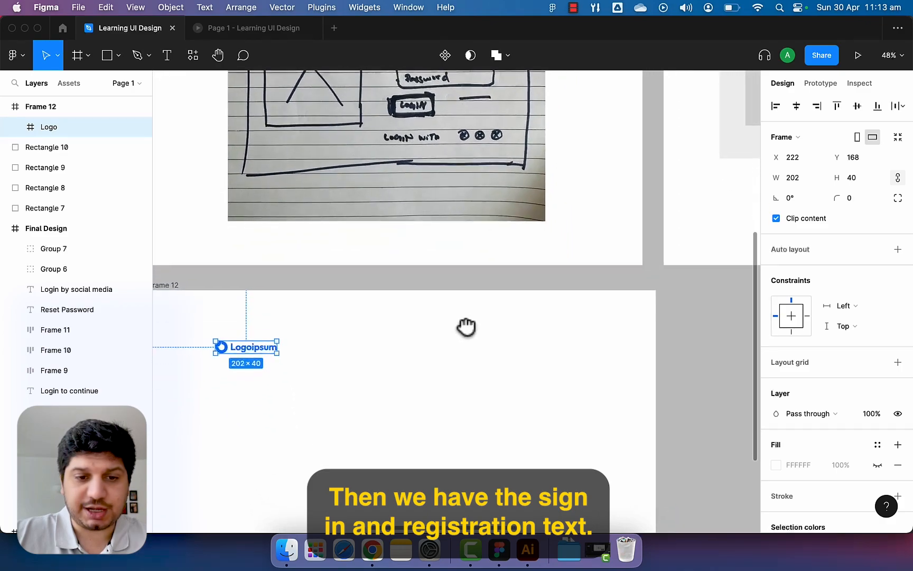
Add a size 18 'Sign In' text in Frame 12.
key(t)
click(463, 343)
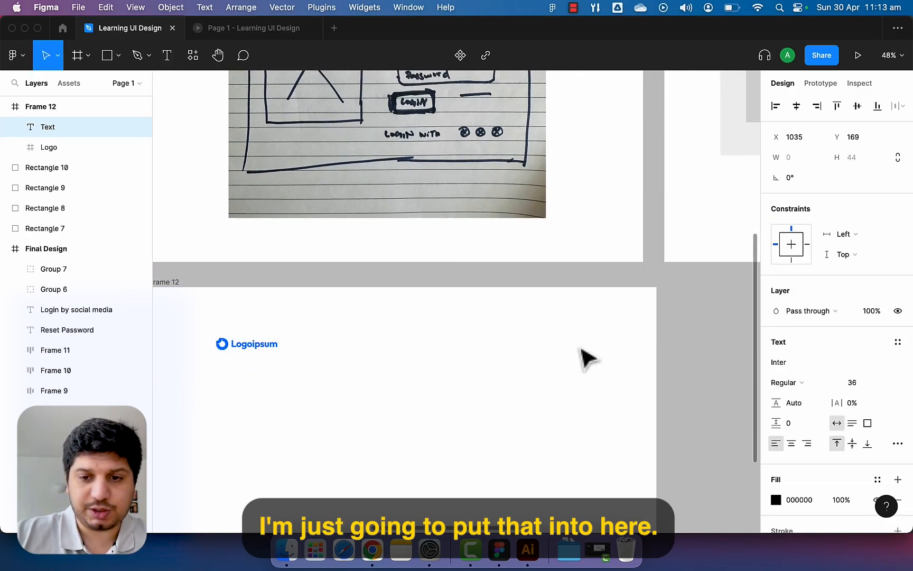
text(18)
key(Return)
text(a)
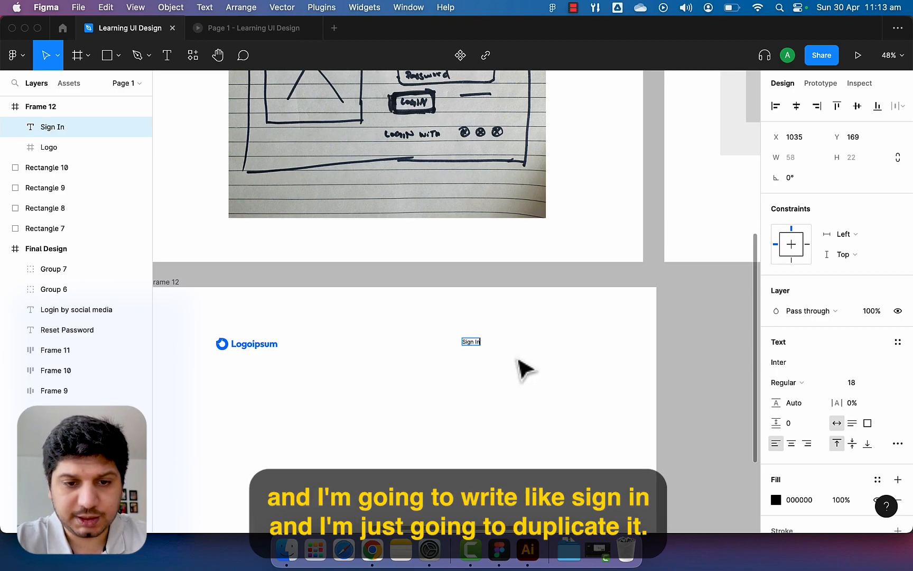
Duplicate Sign In beside itself and change the copy to 'Register'.
drag(477, 344, 518, 347)
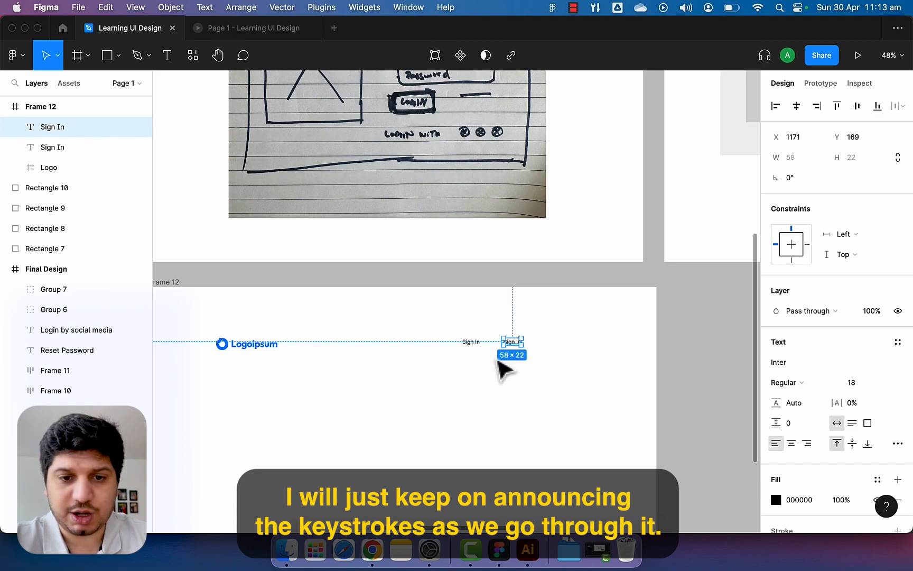
ctrl+scroll(505, 369, up, 3)
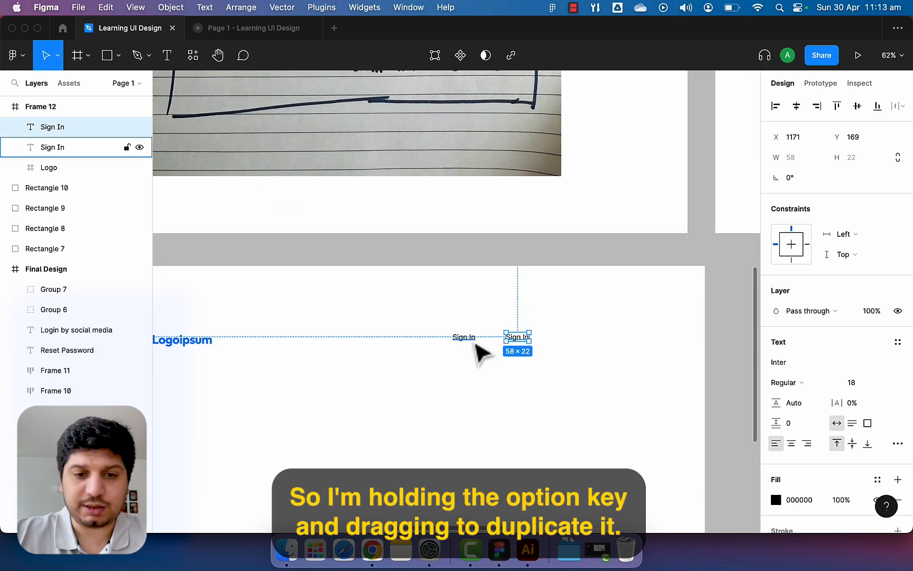
scroll(459, 326, up, 5)
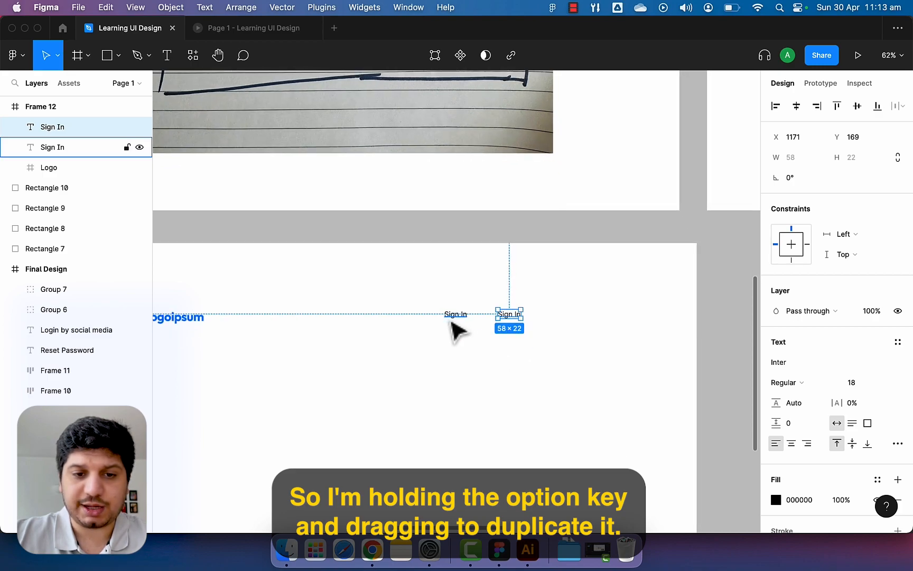
drag(546, 313, 539, 317)
double_click(535, 312)
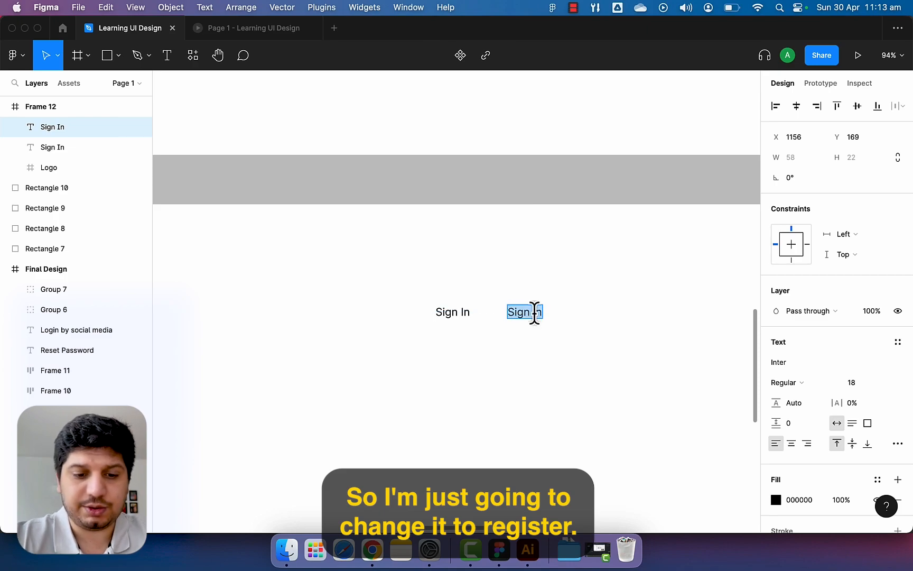
text(Register)
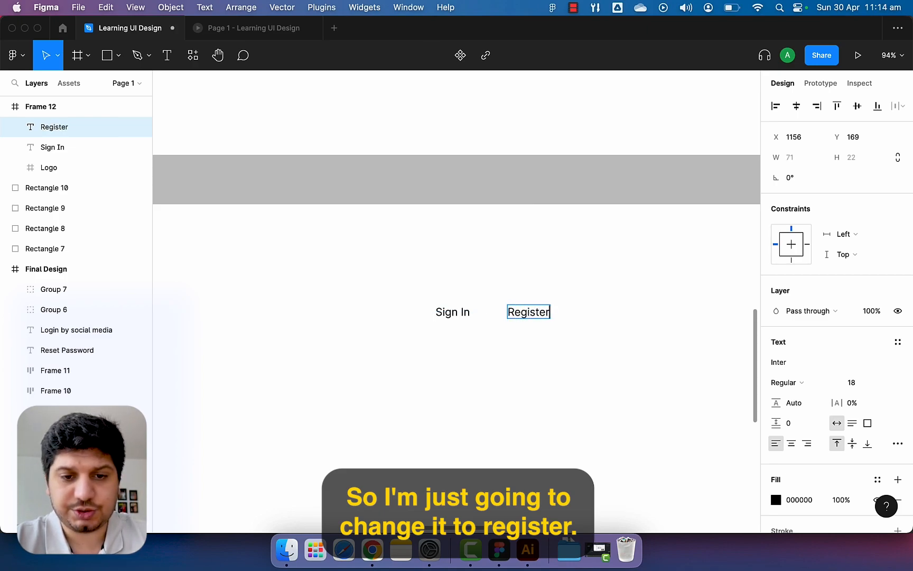
key(Escape)
Make Sign In bold and move both links to the frame's top-right, 52 apart.
click(466, 315)
key(super+b)
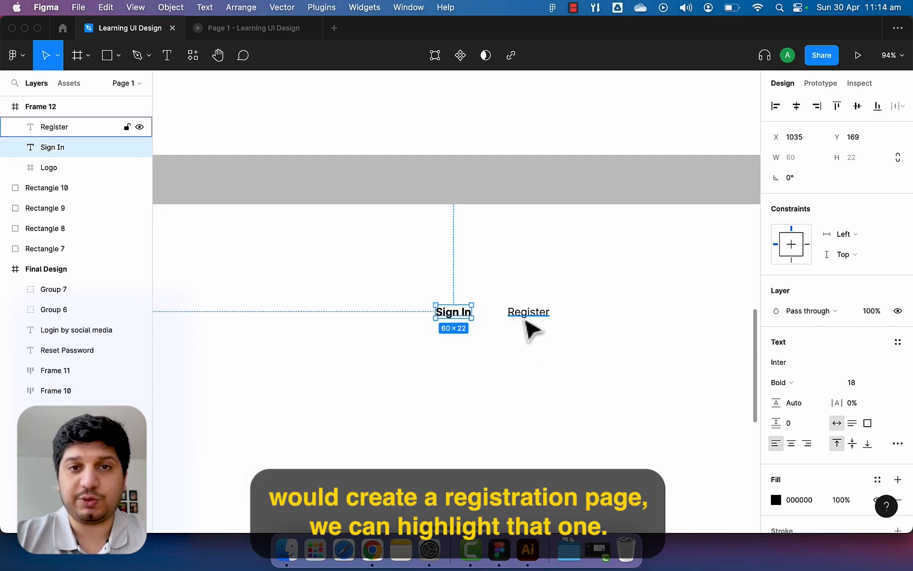
drag(524, 325, 532, 322)
drag(465, 319, 476, 322)
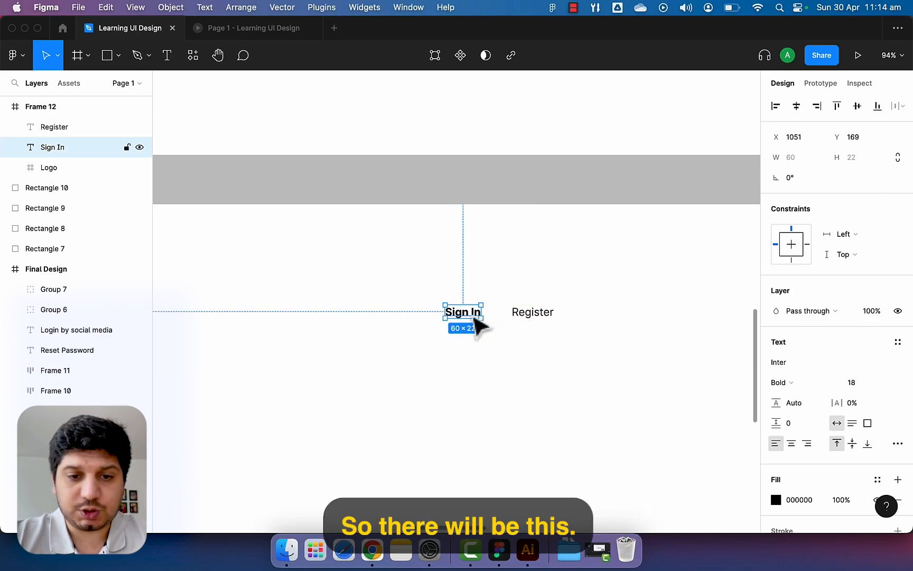
shift+click(523, 317)
scroll(538, 321, down, 5)
drag(537, 320, 617, 321)
scroll(554, 366, left, 2)
scroll(554, 367, down, 1)
scroll(559, 369, right, 6)
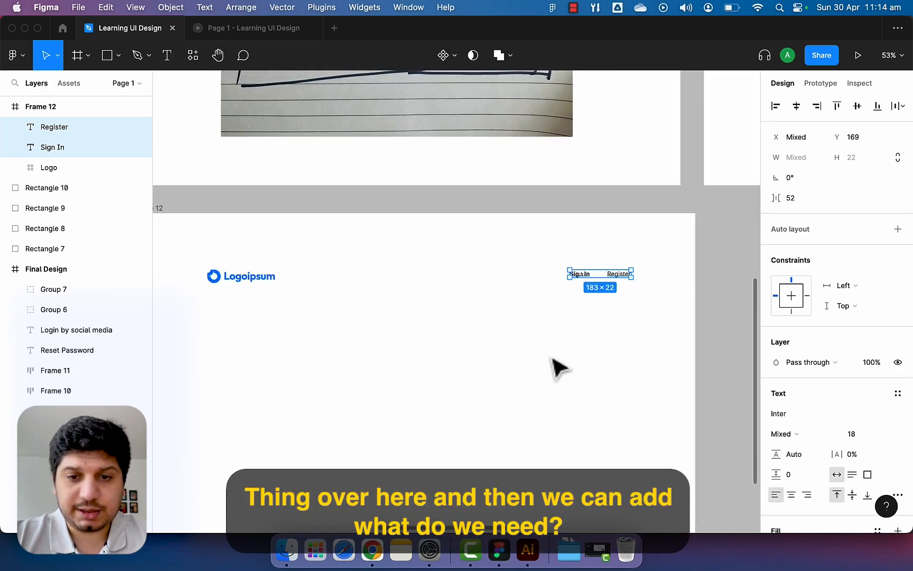
scroll(559, 368, up, 3)
scroll(559, 368, down, 2)
scroll(559, 370, up, 3)
scroll(560, 370, right, 4)
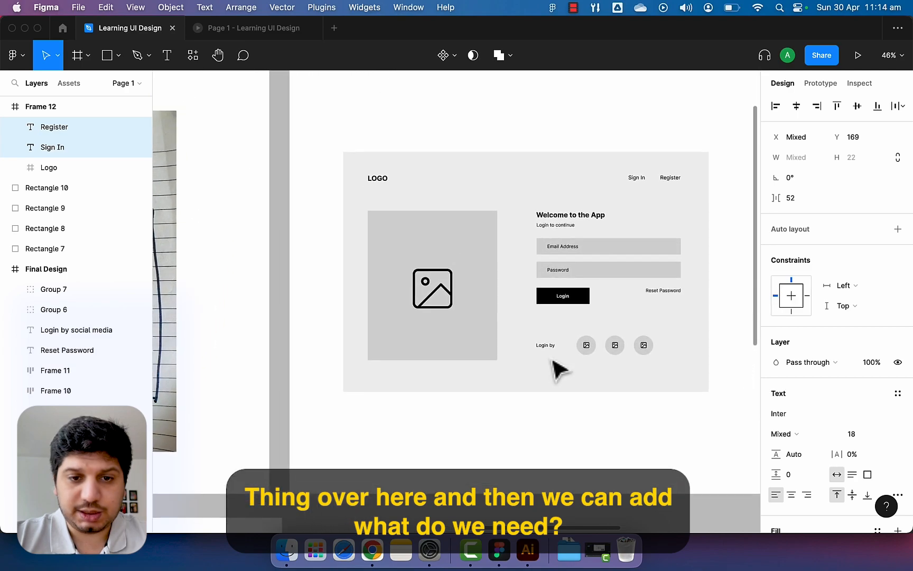
scroll(559, 370, left, 10)
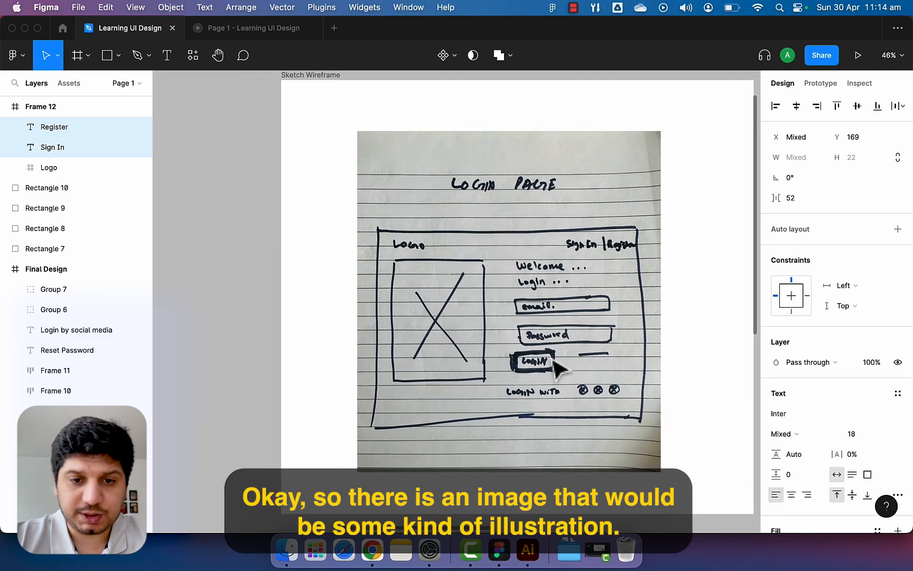
scroll(555, 365, down, 1)
scroll(461, 403, down, 4)
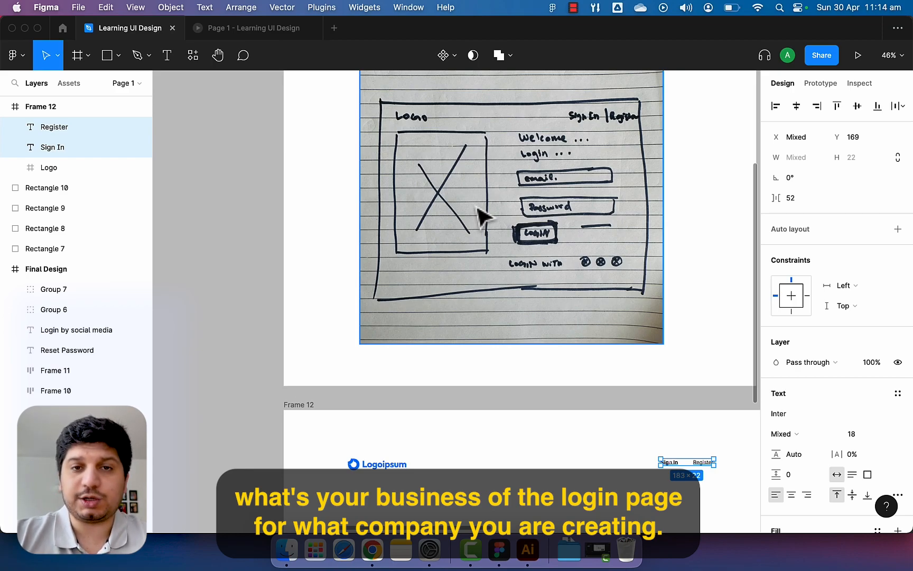
scroll(482, 214, right, 2)
scroll(482, 214, up, 1)
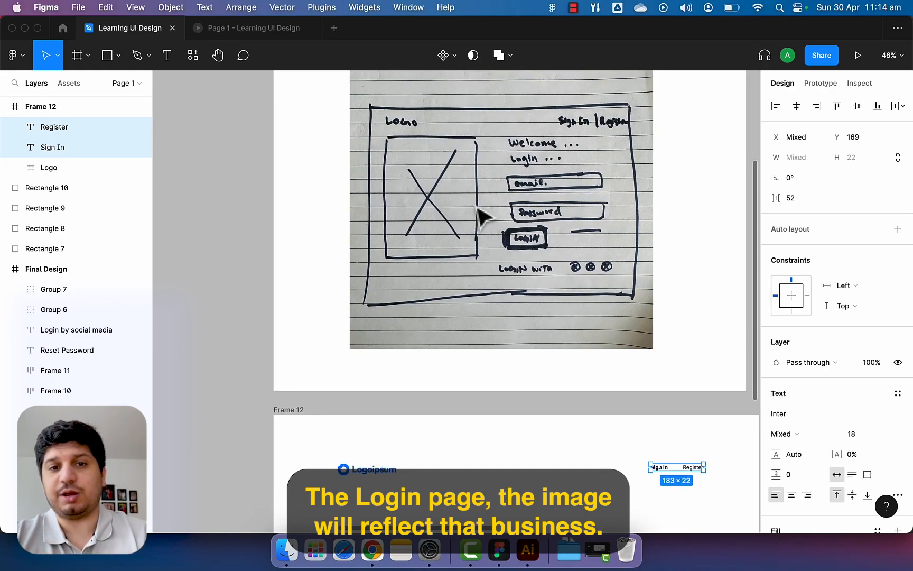
scroll(481, 214, down, 10)
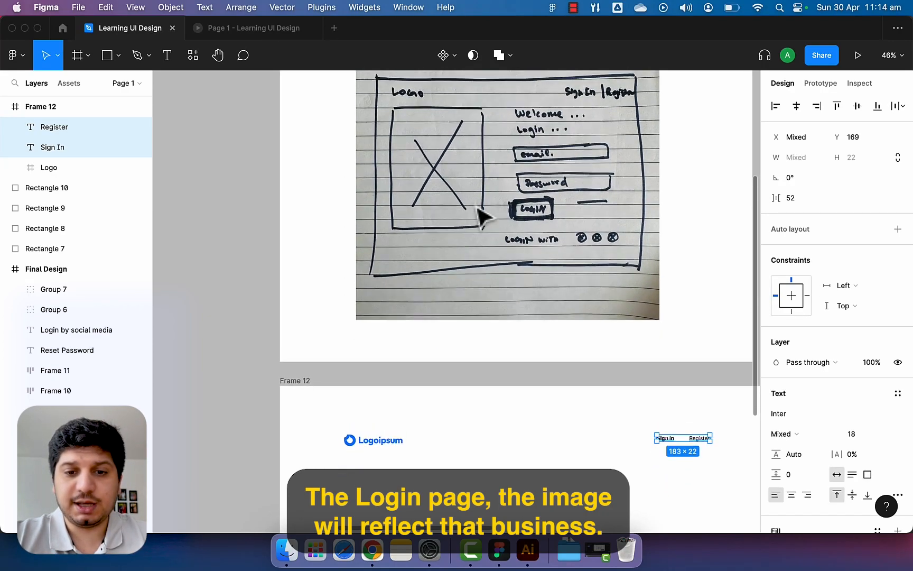
scroll(486, 225, up, 5)
scroll(486, 224, left, 1)
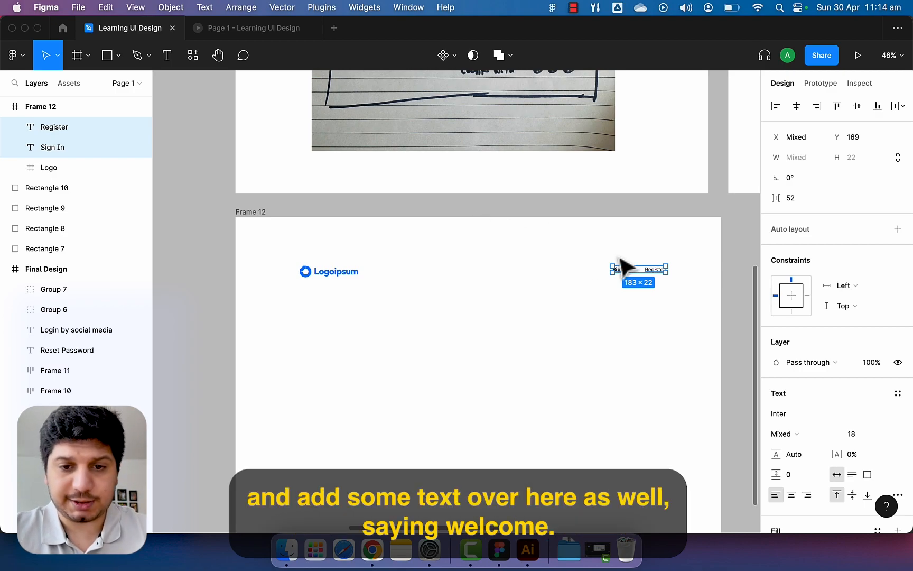
scroll(611, 201, up, 6)
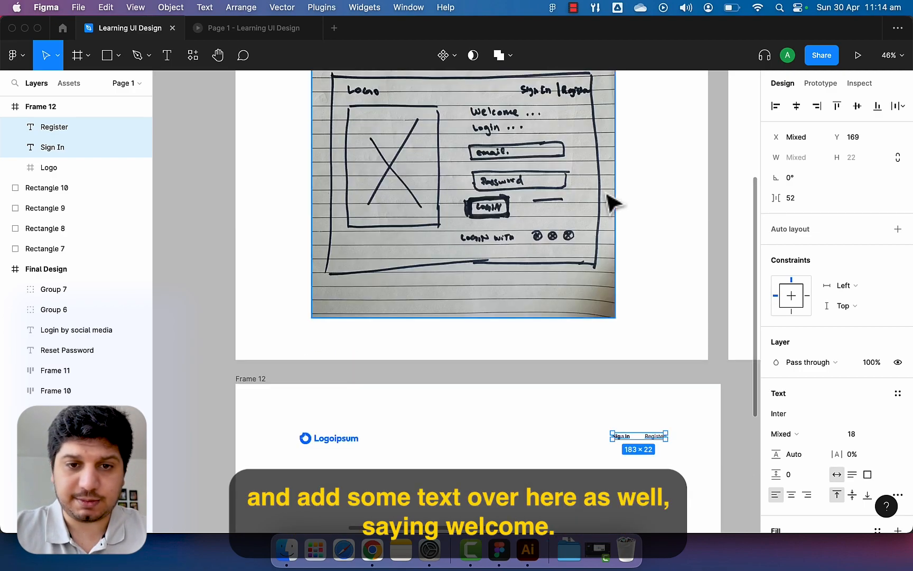
Duplicate Sign In below the header, retype it as 'Welcome', and set size 24.
click(633, 445)
drag(630, 438, 564, 475)
double_click(556, 466)
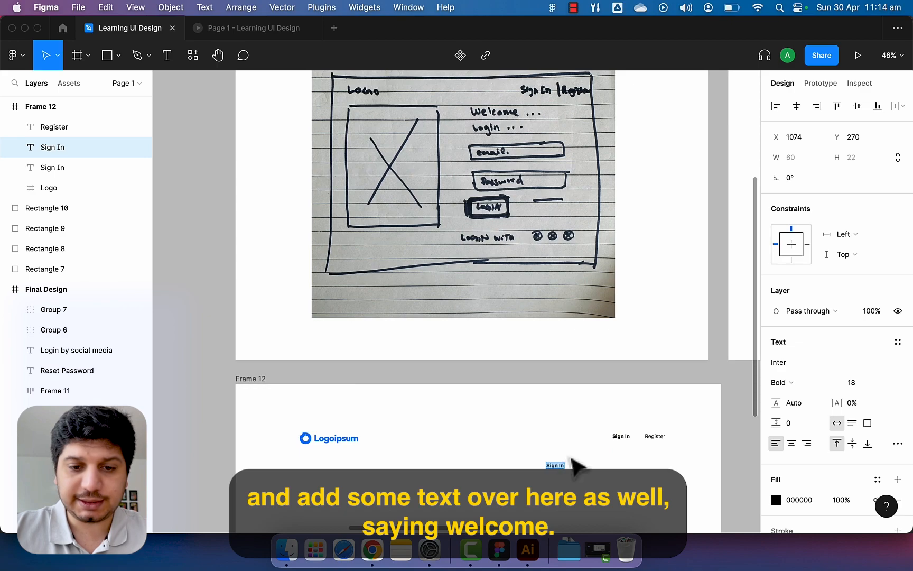
text(W)
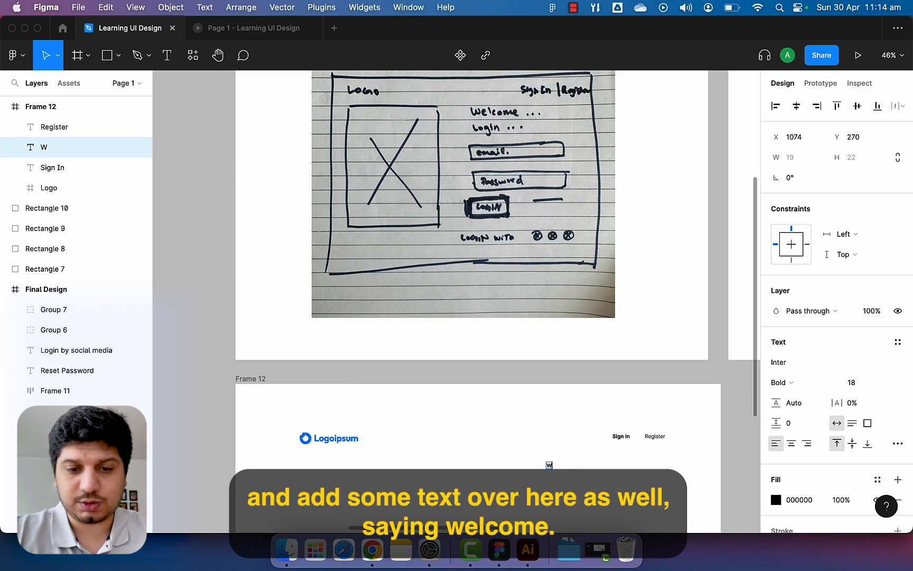
text(elcome)
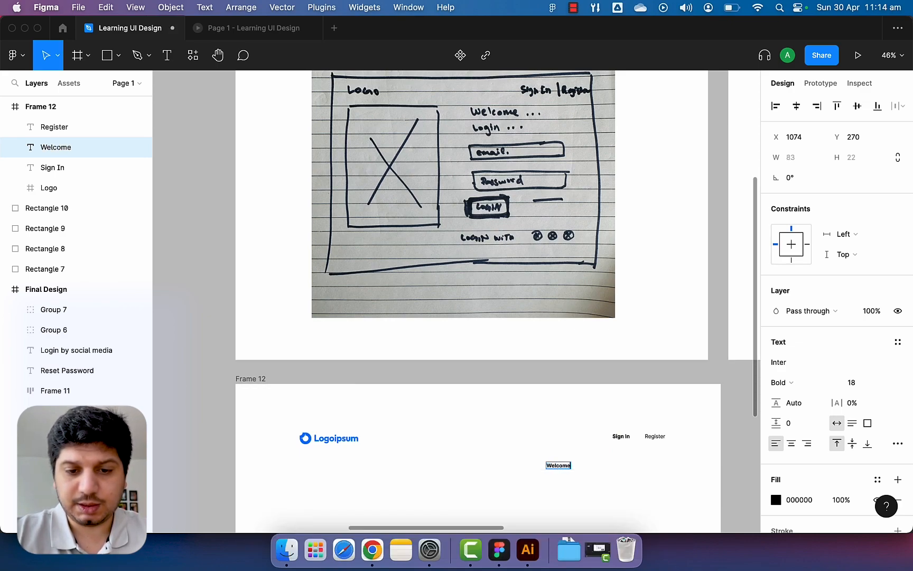
key(Escape)
click(863, 382)
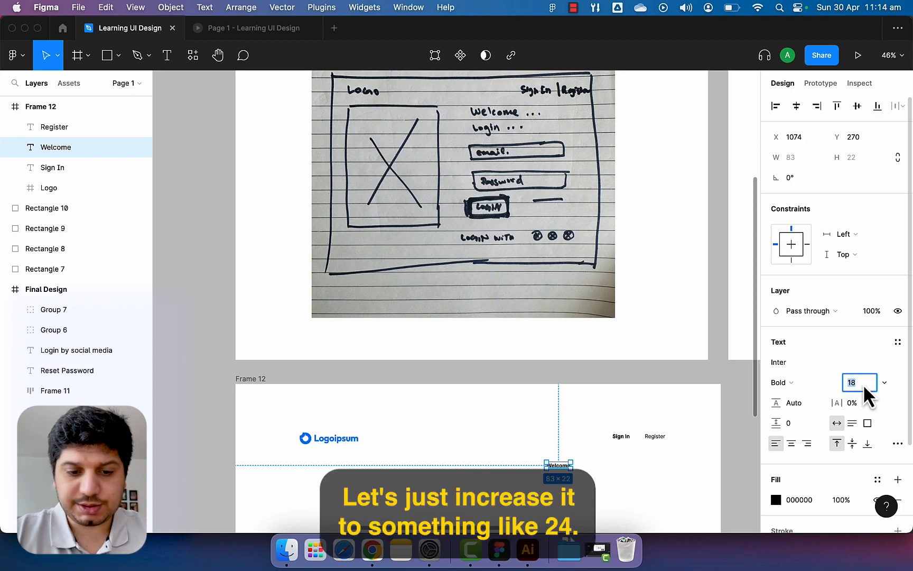
text(24)
key(Return)
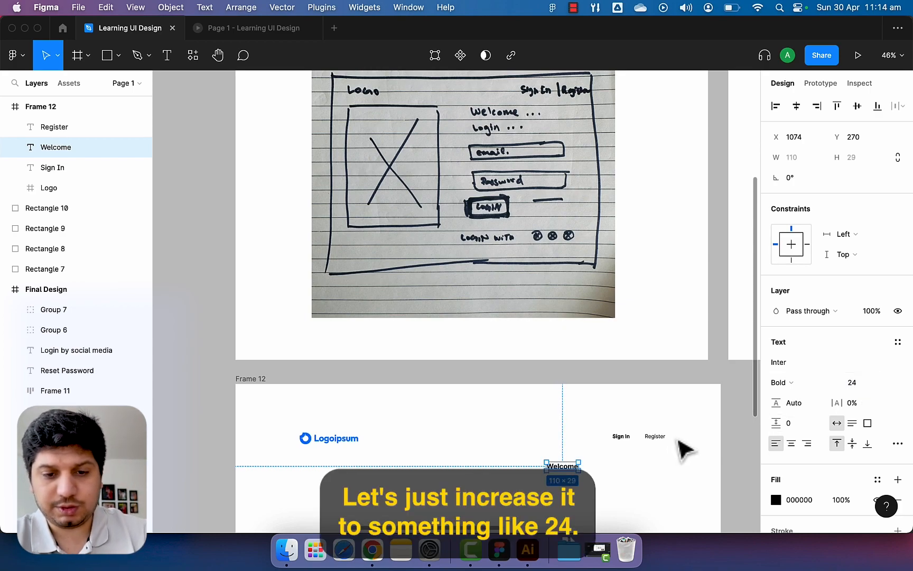
Position the heading, complete it as 'Welcome to logoipsum', and duplicate it.
drag(568, 474, 528, 480)
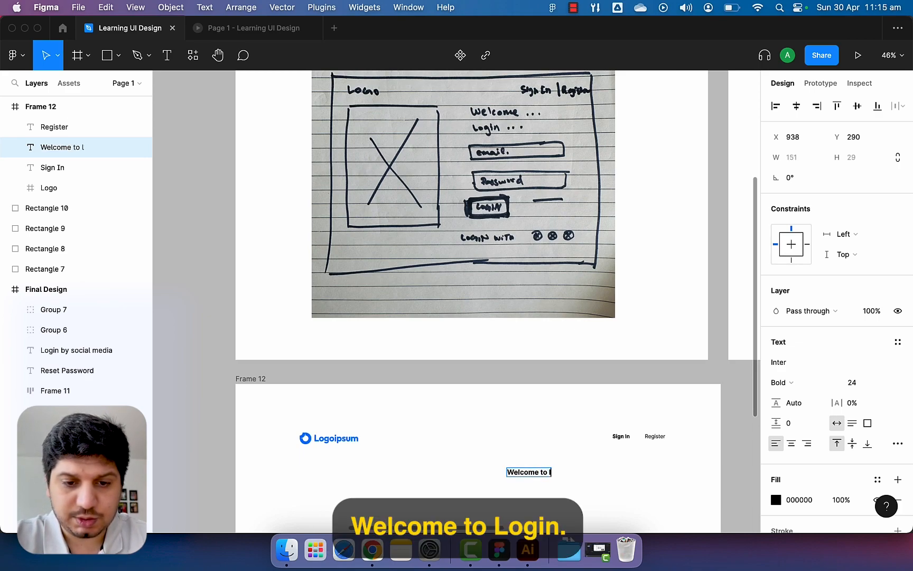
key(BackSpace)
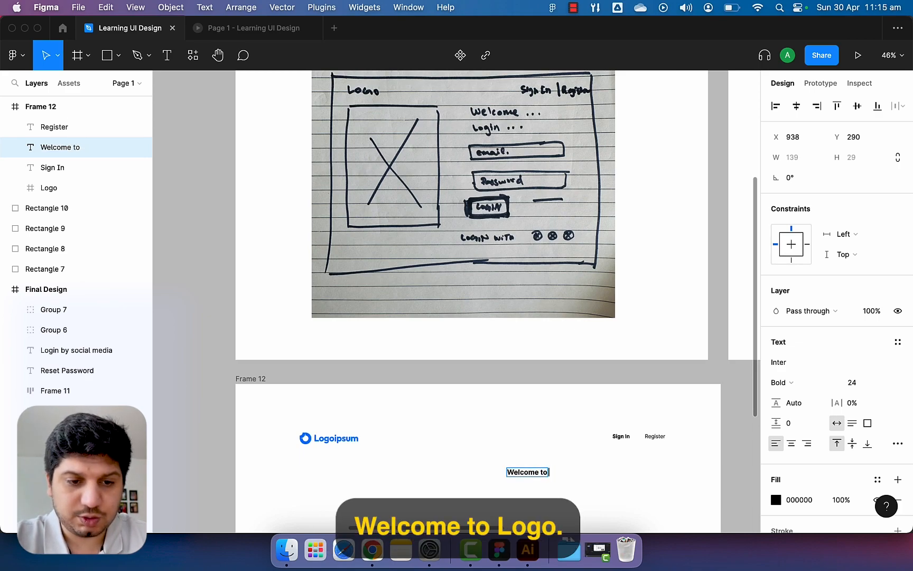
text(logoipsum)
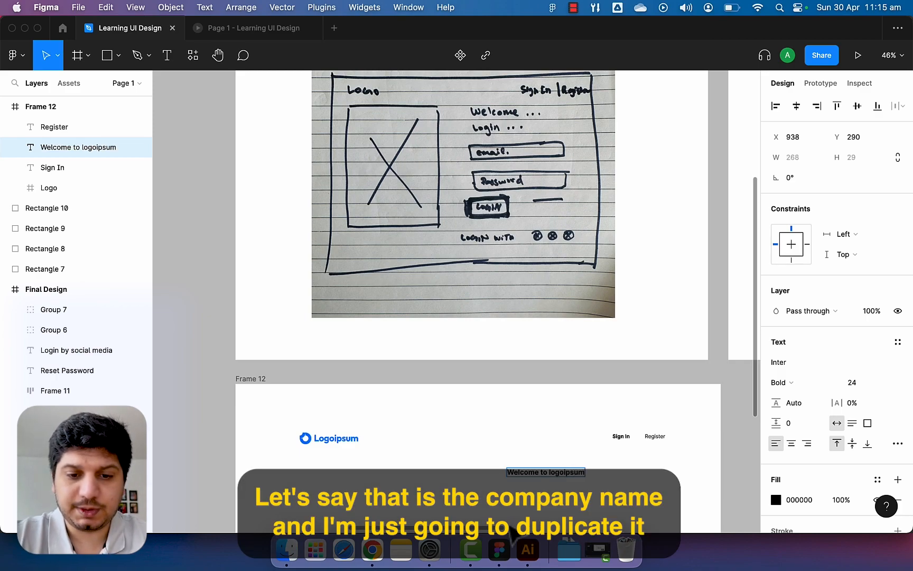
key(Escape)
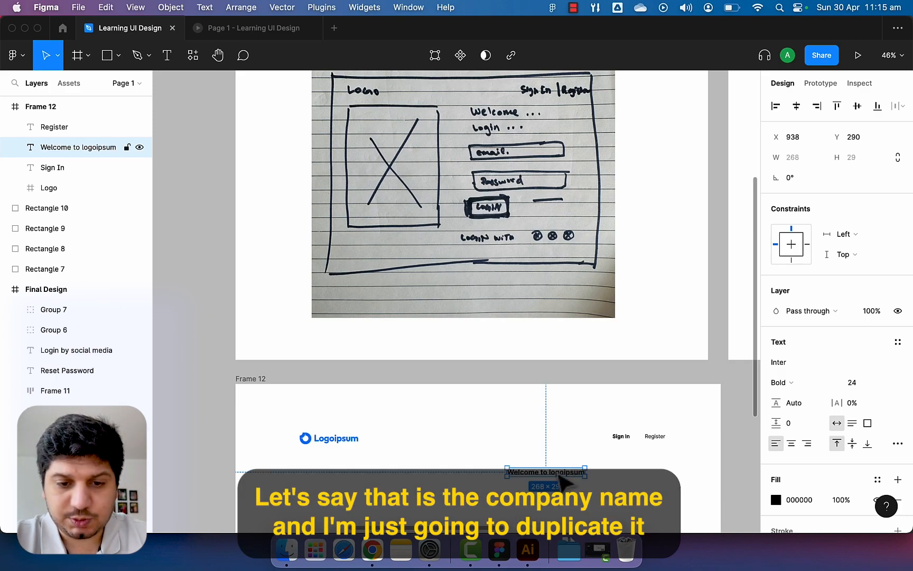
key(super+d)
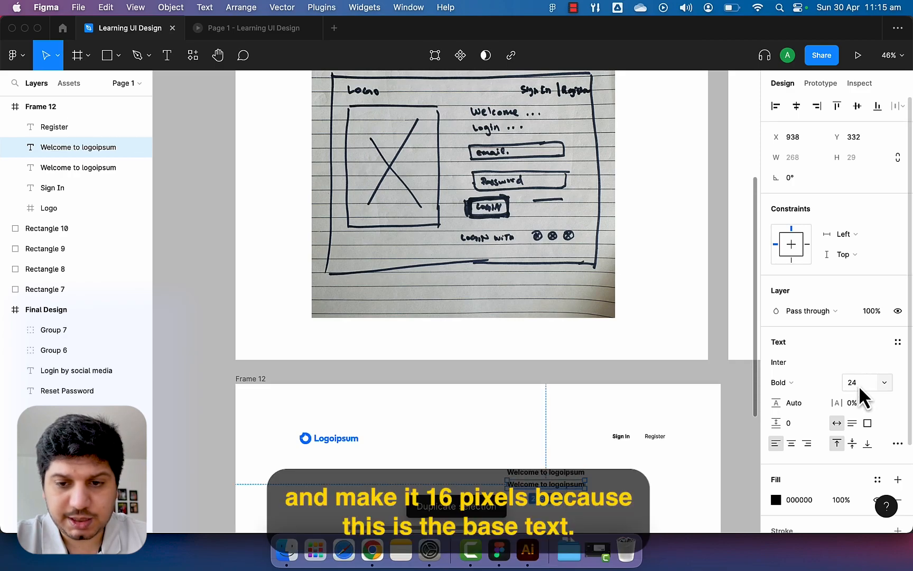
Set the copy to size 16 and retype it as 'Login to proceed'.
click(859, 382)
text(16)
key(Return)
scroll(551, 508, up, 5)
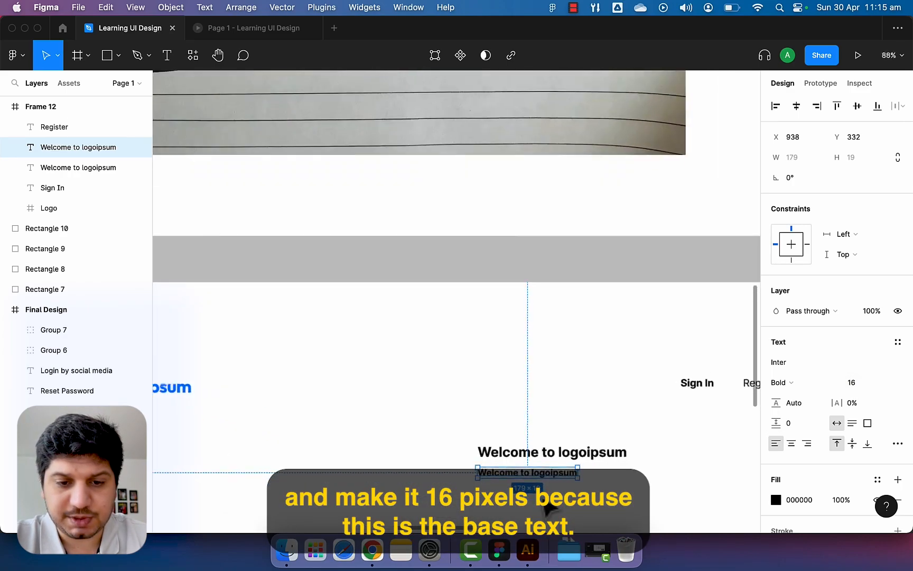
scroll(551, 508, down, 3)
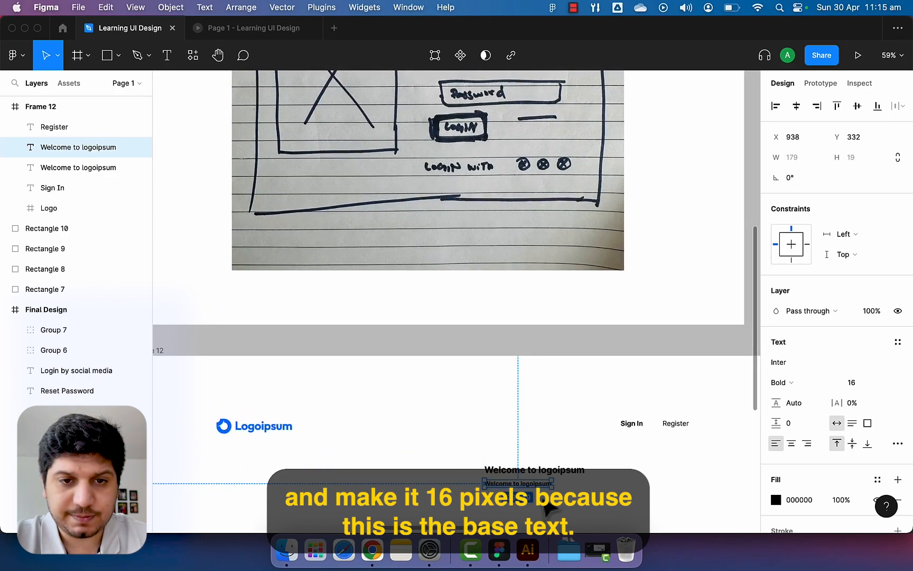
double_click(538, 483)
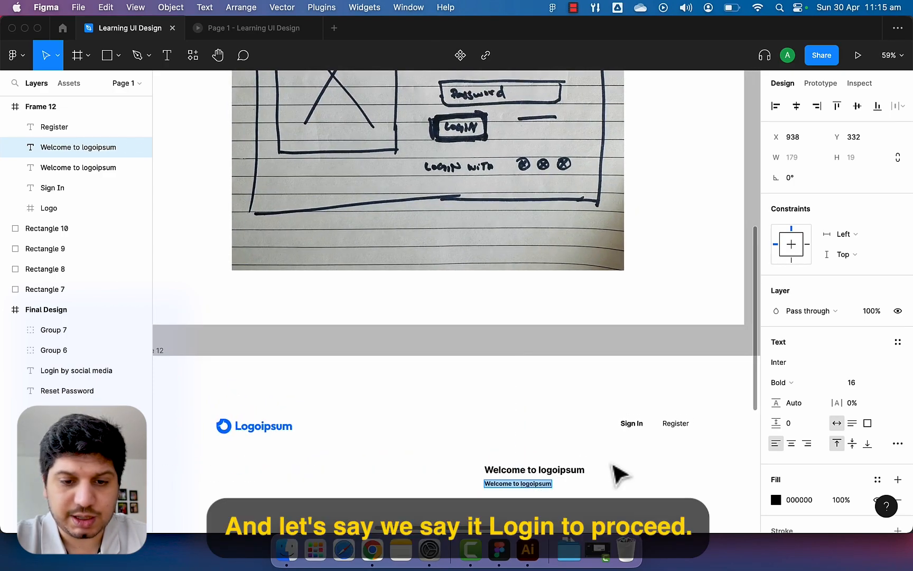
text(W)
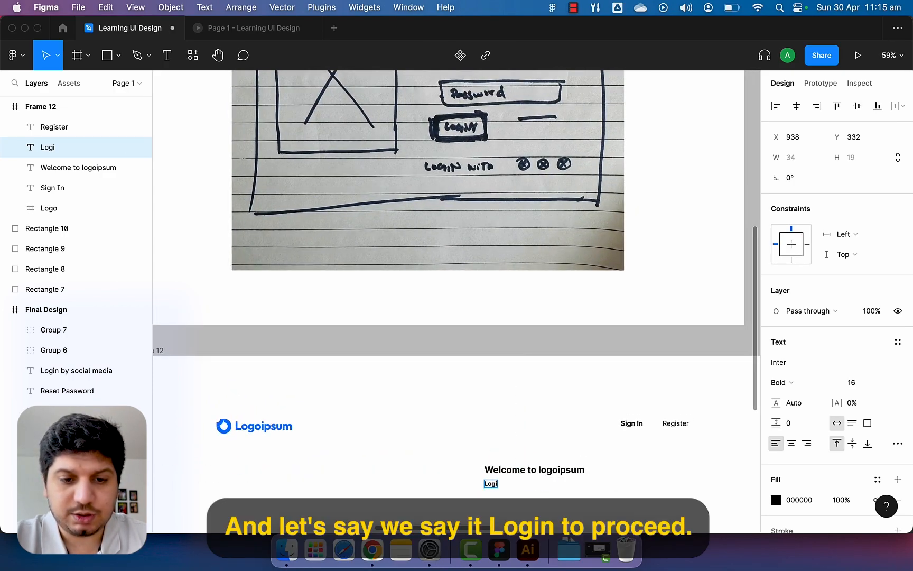
key(Escape)
scroll(634, 500, down, 3)
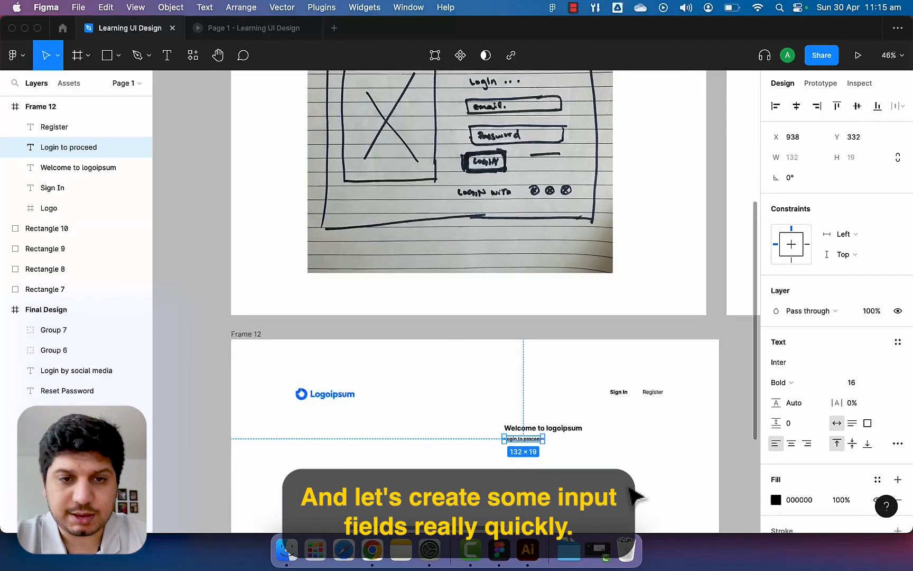
scroll(520, 135, down, 2)
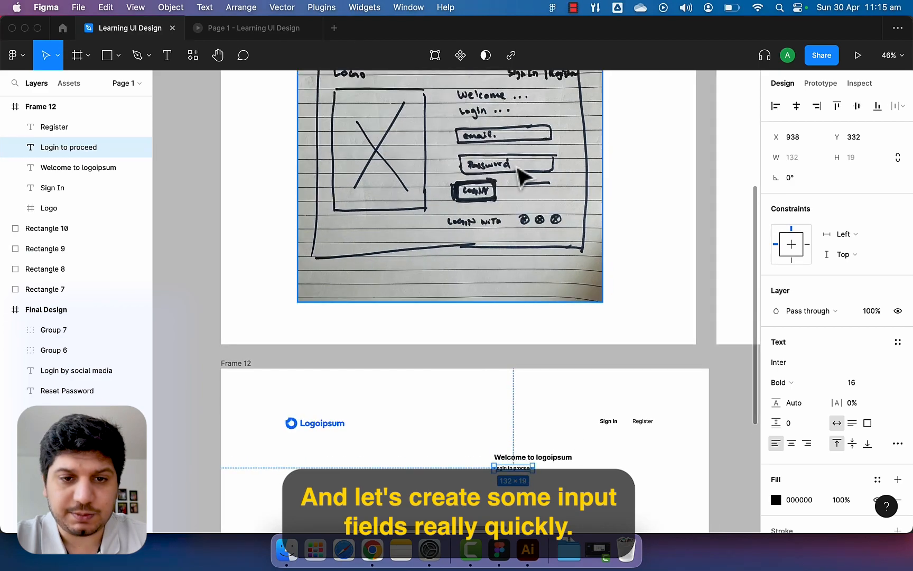
scroll(581, 476, down, 3)
scroll(552, 438, up, 5)
Draw a grey rectangle below the subtitle, align it with the heading, and set its height to 56.
click(546, 433)
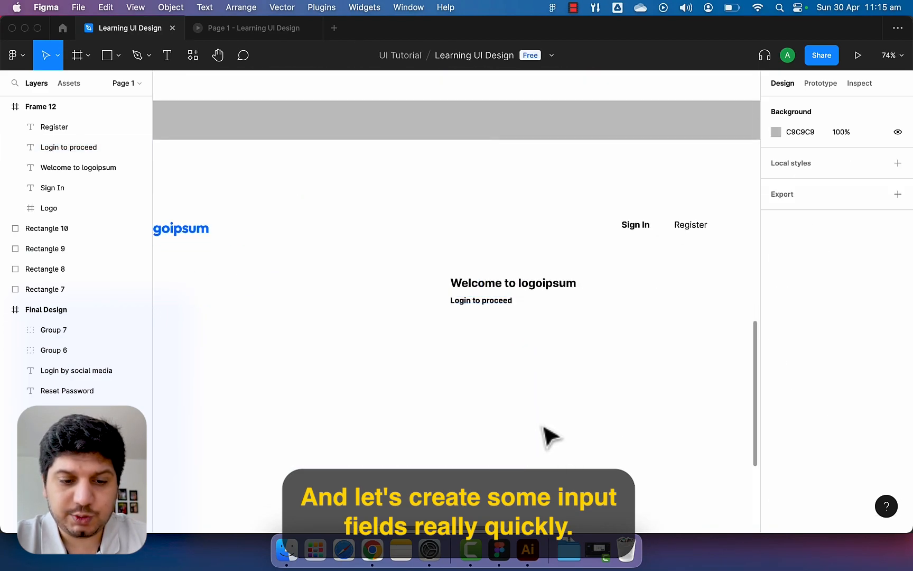
key(r)
drag(437, 339, 721, 388)
click(646, 393)
drag(646, 387, 660, 385)
click(864, 159)
key(Return)
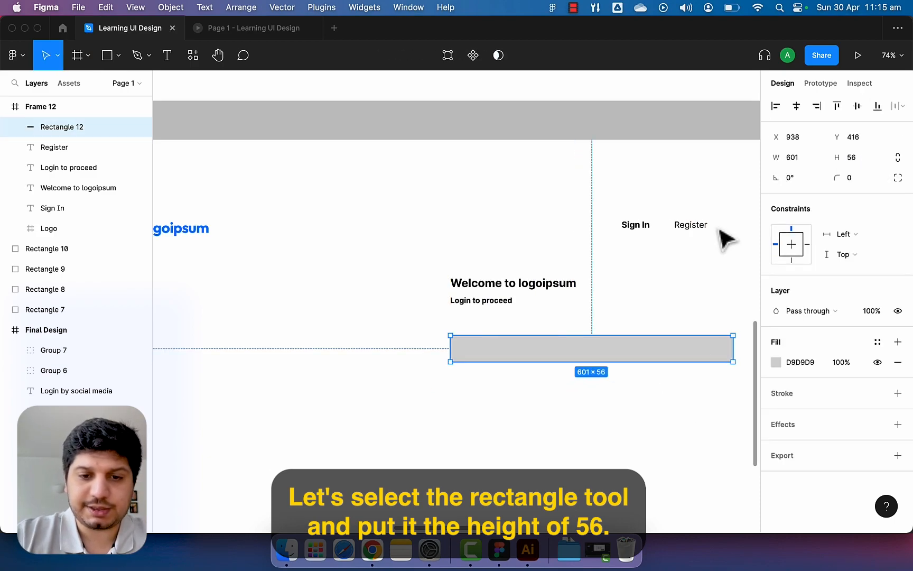
click(569, 394)
Duplicate the 'Login to proceed' text into the box, bring it forward, and make it Regular weight.
click(499, 306)
key(super+d)
drag(502, 311, 546, 359)
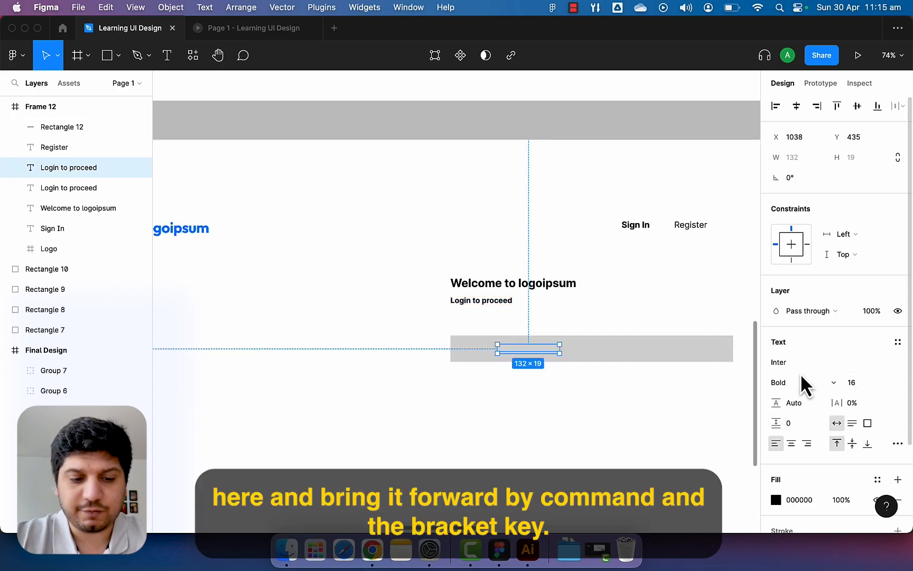
key(super+bracketright)
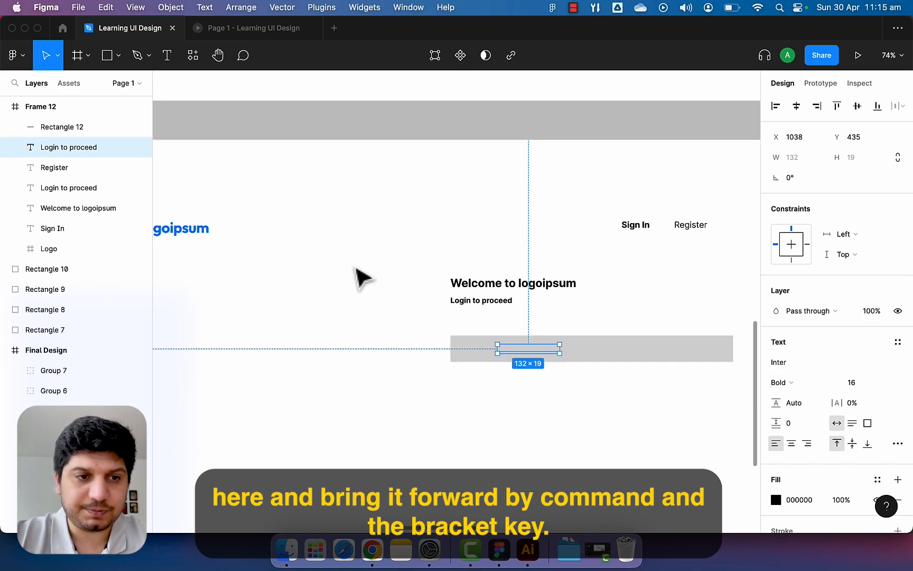
key(super+bracketright)
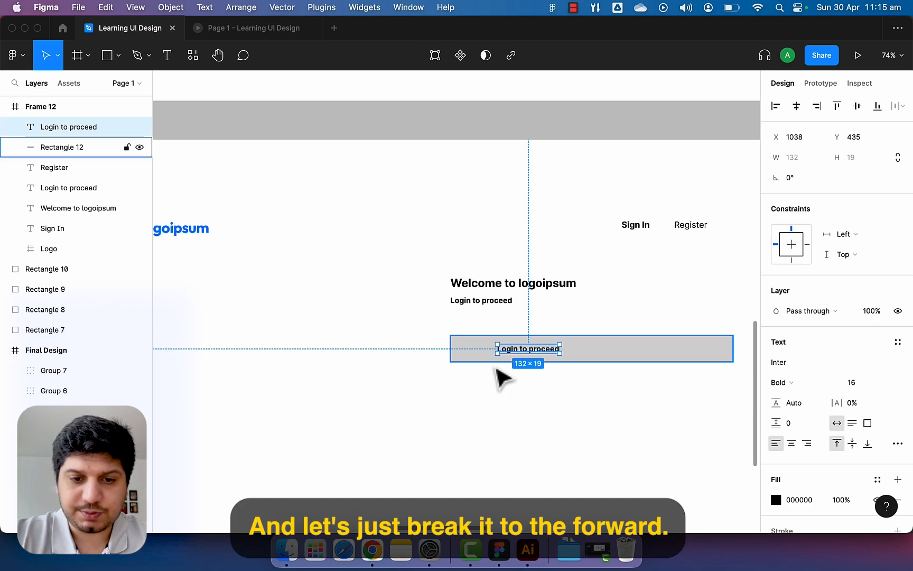
drag(535, 352, 506, 351)
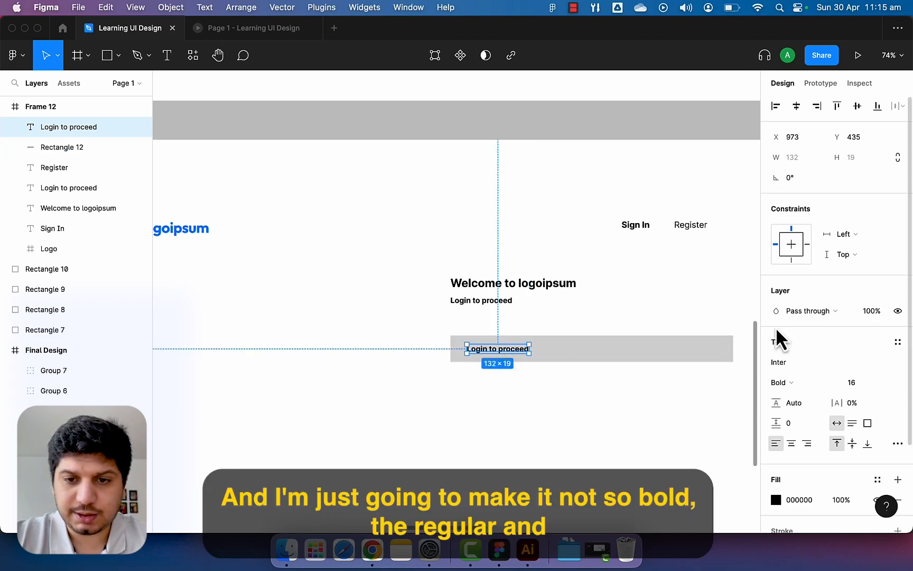
click(822, 386)
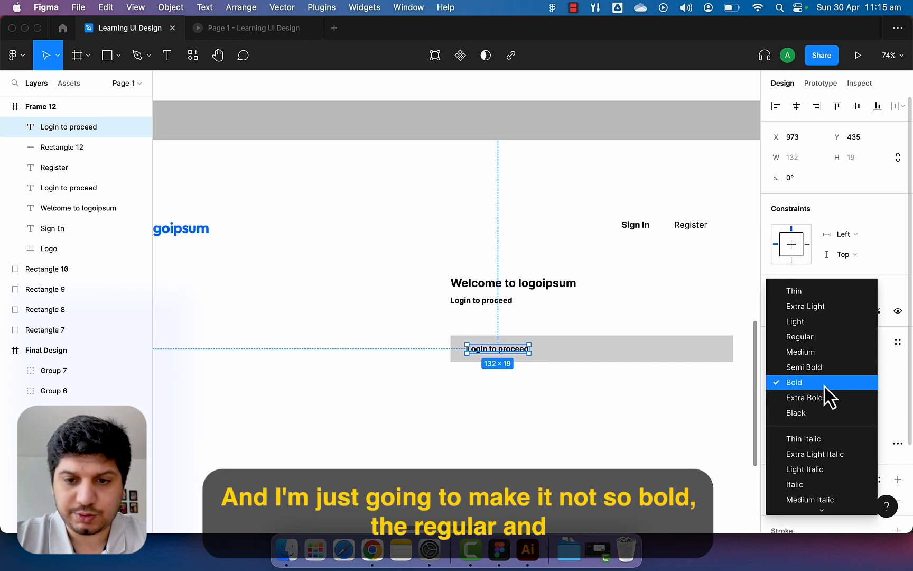
click(807, 338)
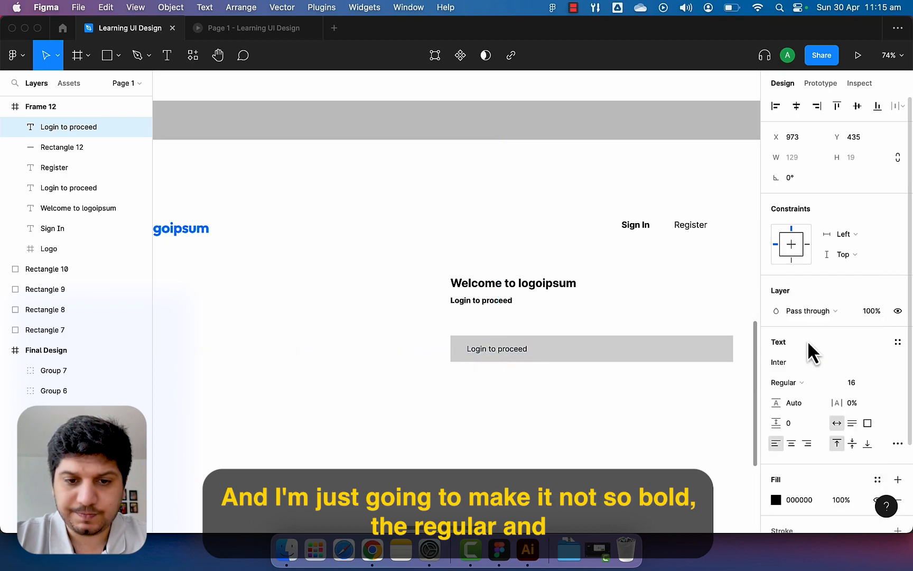
click(528, 390)
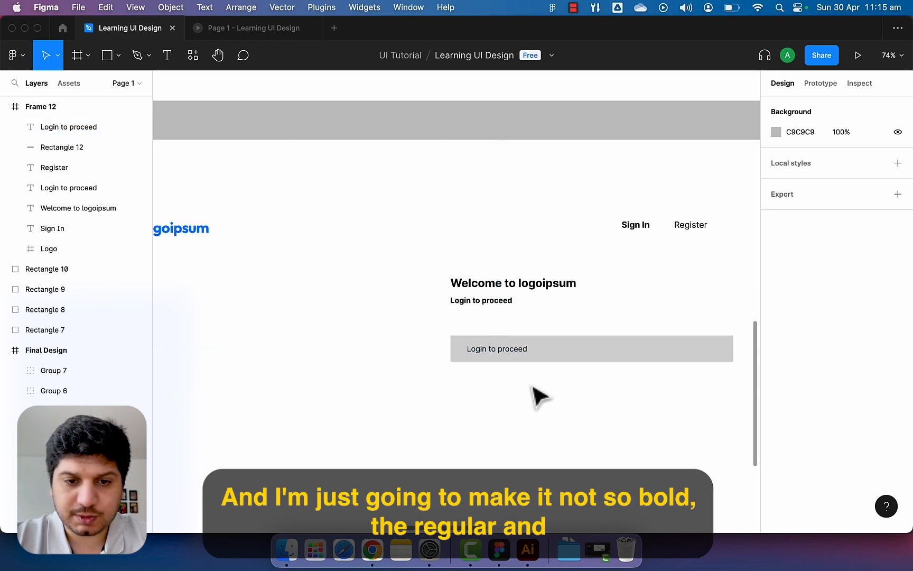
Check the grey input box and its placeholder text by selecting each in turn.
click(511, 355)
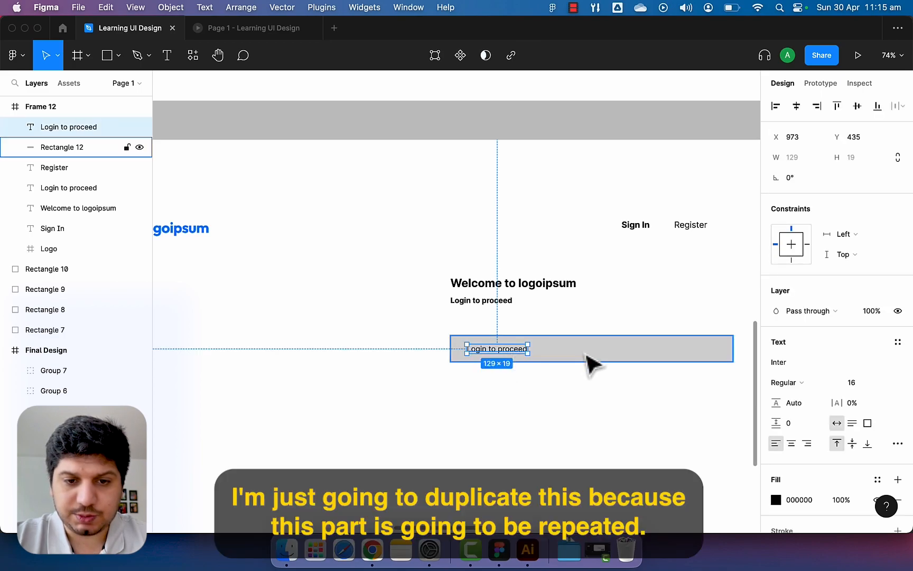
click(579, 377)
scroll(579, 378, down, 3)
scroll(580, 378, up, 3)
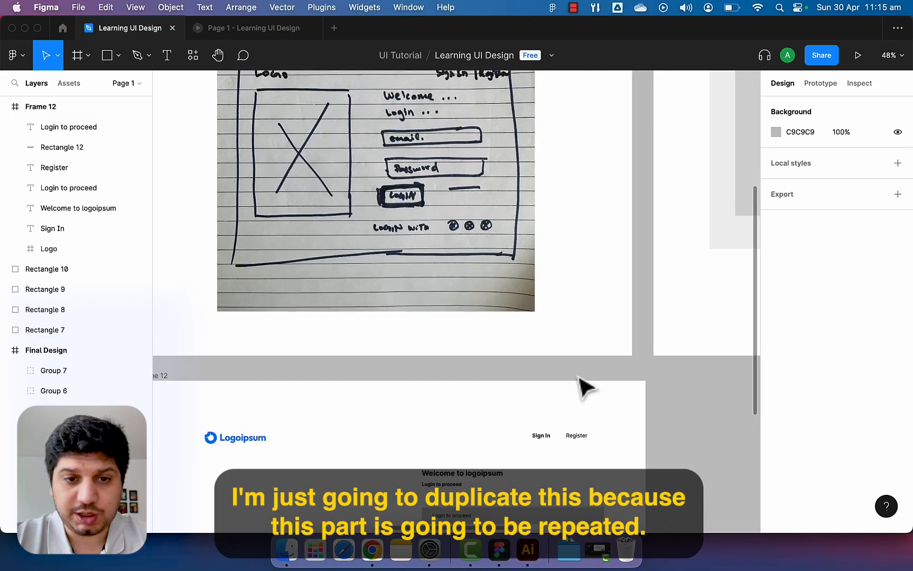
scroll(579, 378, down, 2)
ctrl+scroll(512, 415, up, 5)
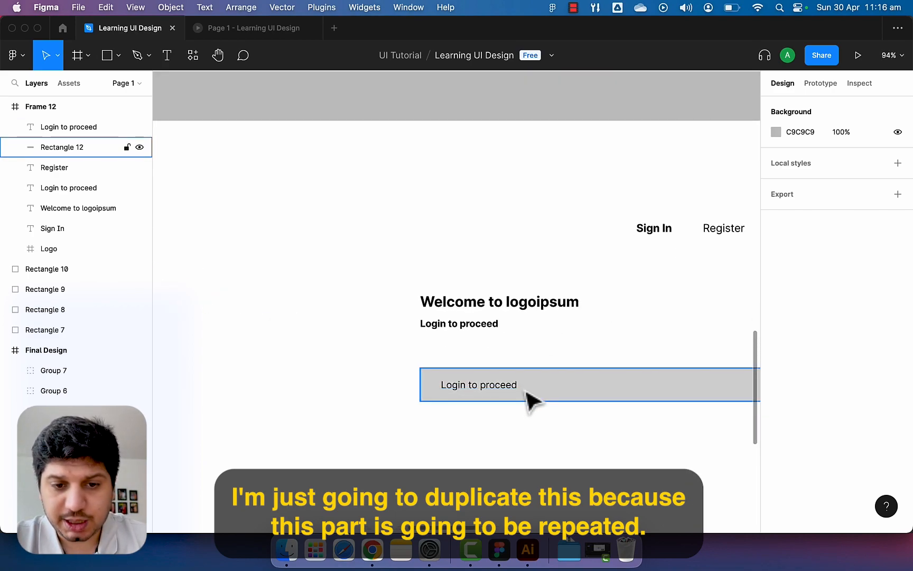
ctrl+scroll(526, 392, down, 3)
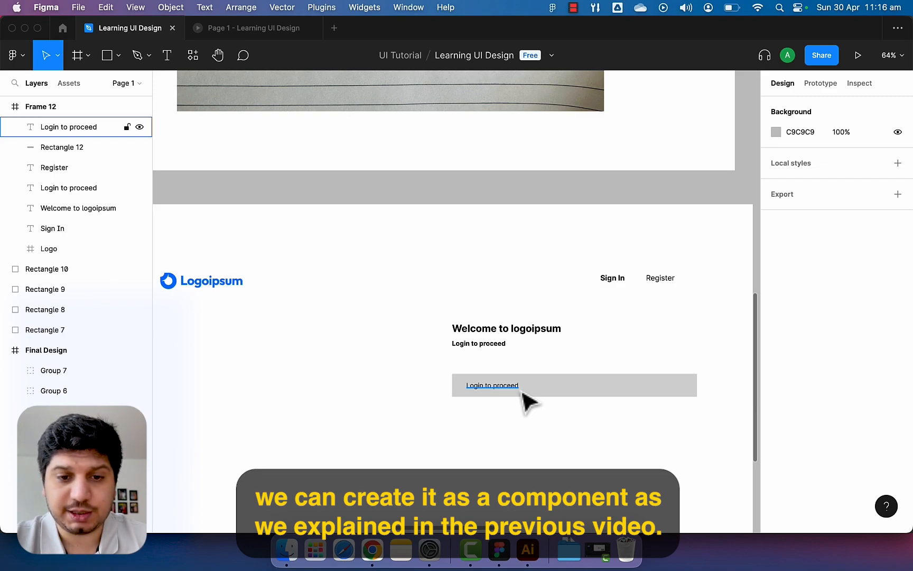
click(529, 392)
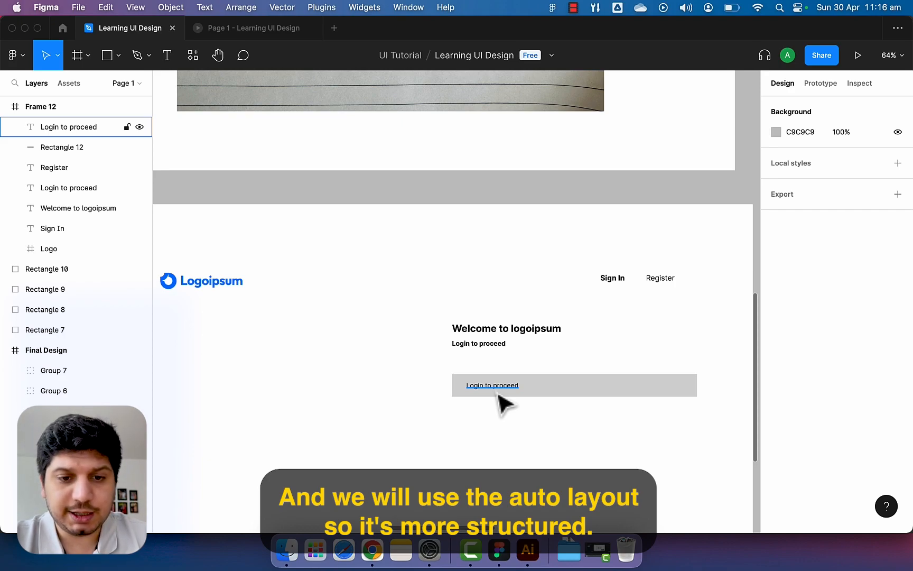
scroll(498, 395, up, 2)
click(497, 364)
click(559, 381)
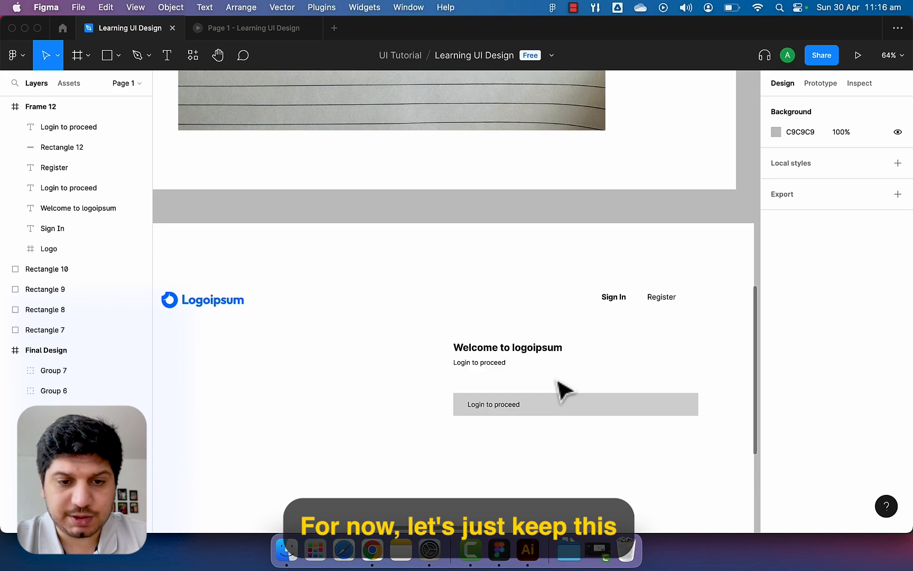
scroll(526, 387, up, 5)
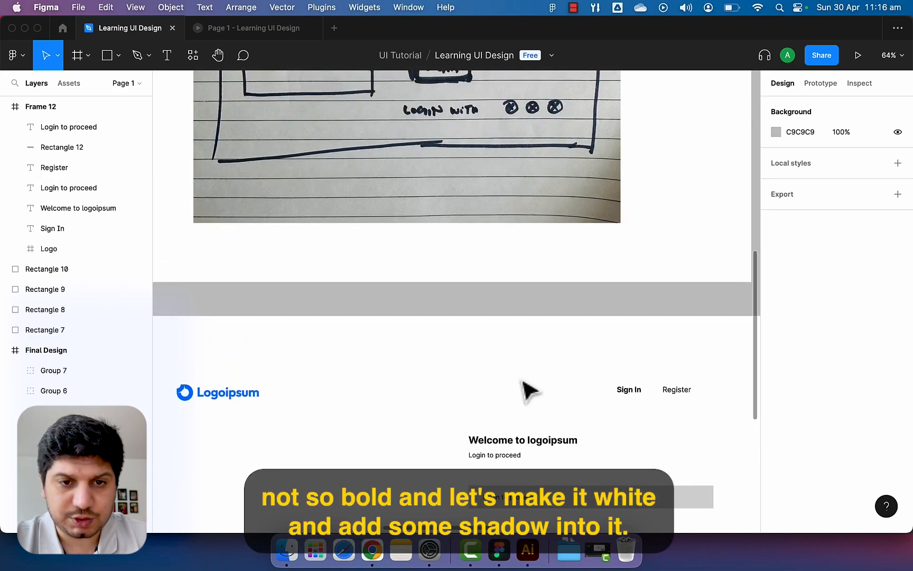
scroll(529, 390, up, 5)
scroll(526, 389, down, 14)
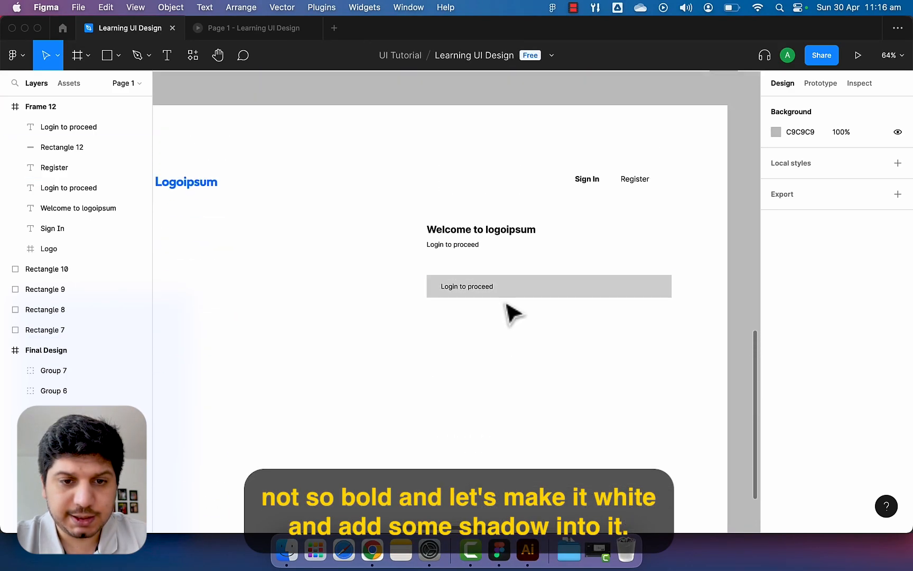
Change the input box's fill colour from grey to white.
click(507, 293)
click(782, 364)
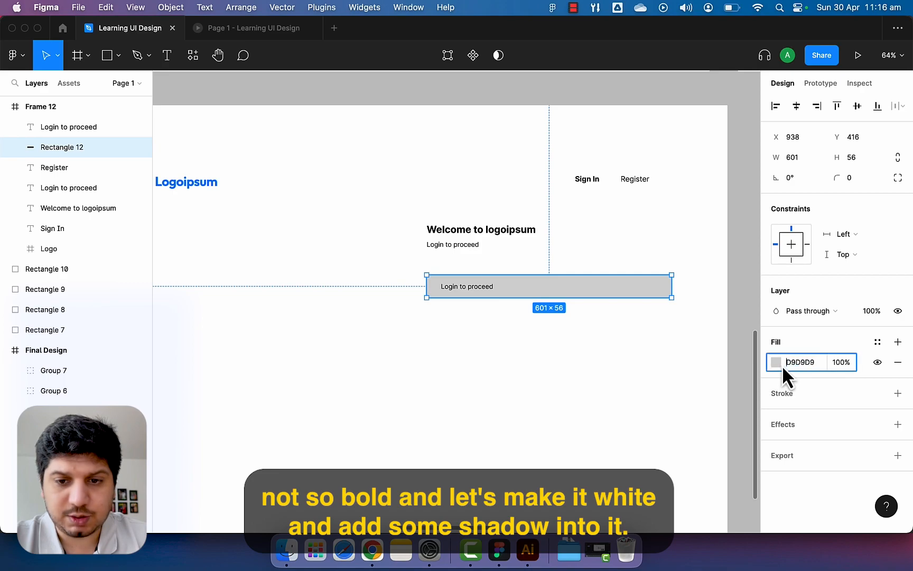
click(777, 364)
click(628, 268)
drag(628, 269, 589, 217)
click(561, 322)
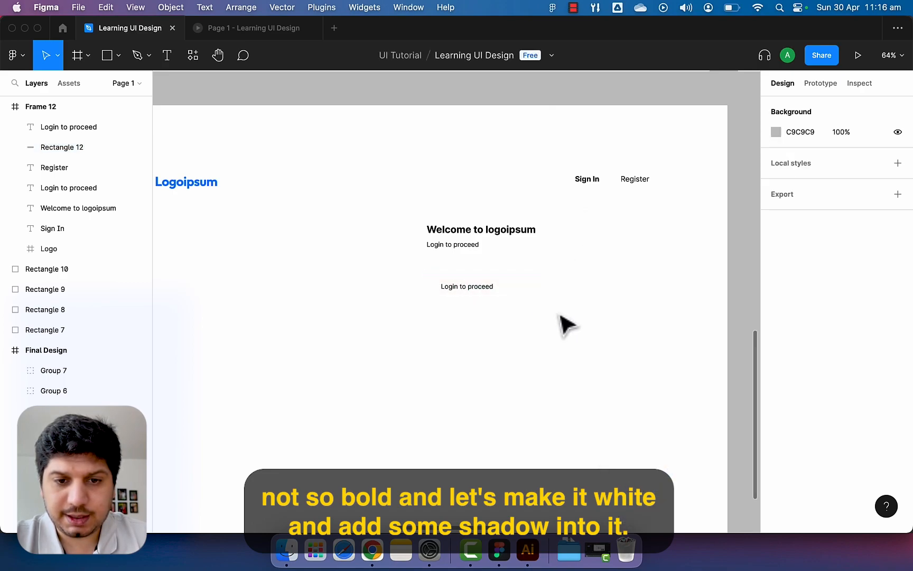
click(552, 289)
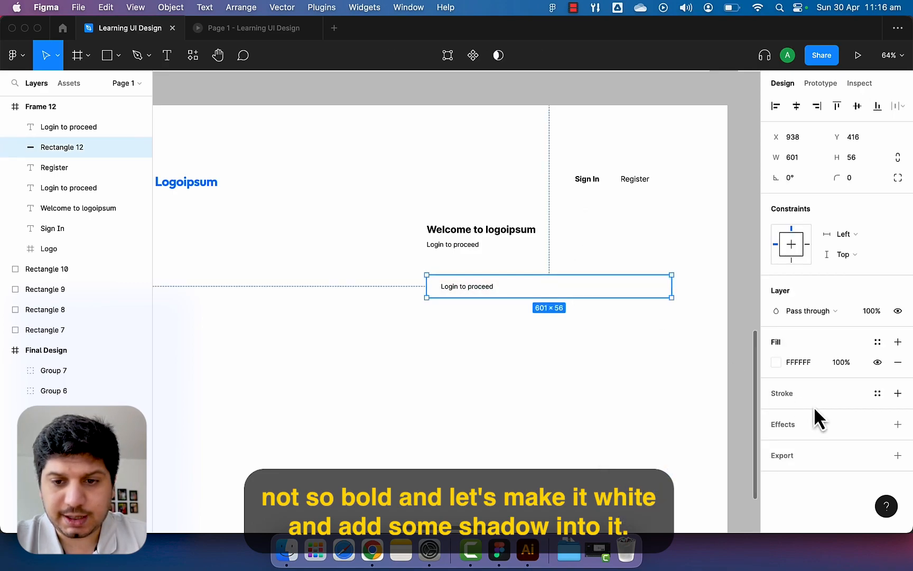
Add a drop shadow to the input box with 12% opacity.
click(897, 424)
click(776, 446)
click(687, 510)
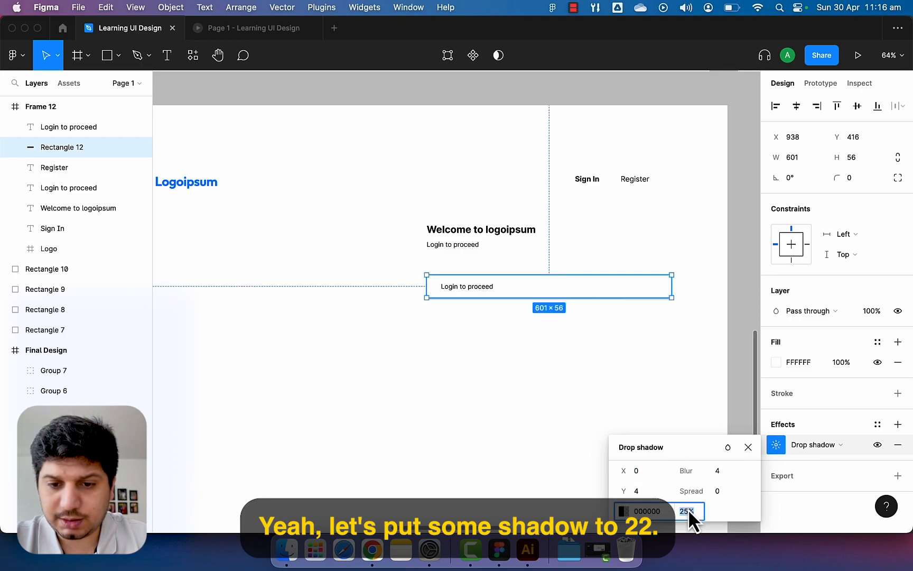
text(12)
key(Return)
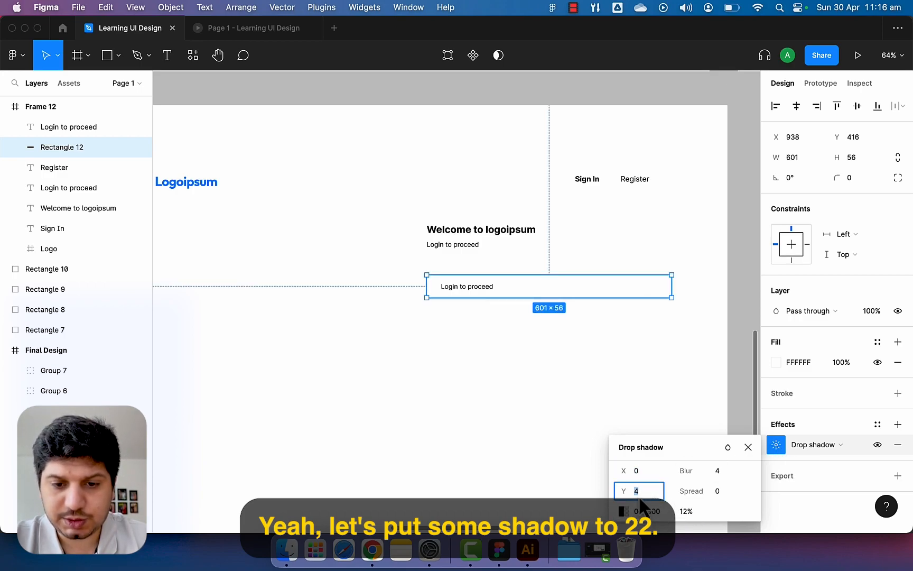
click(544, 364)
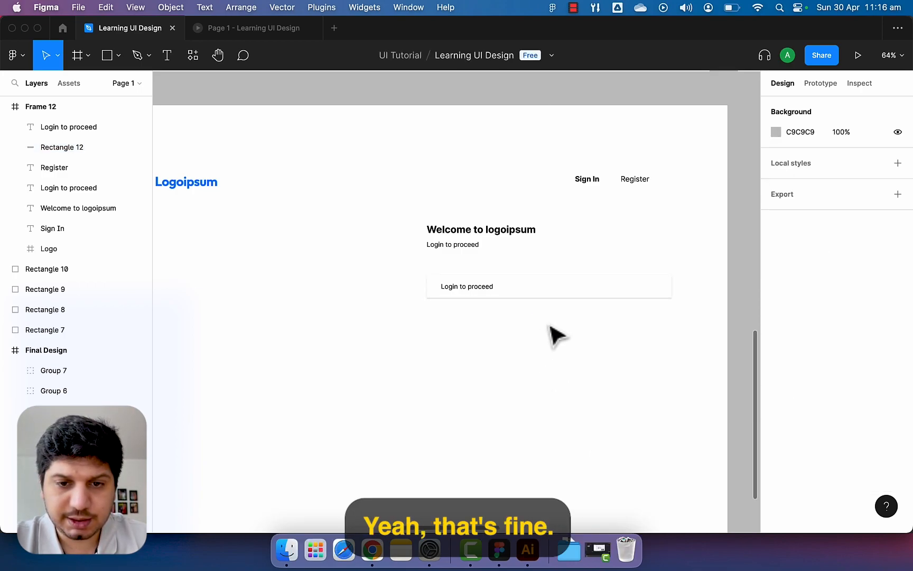
click(581, 295)
click(597, 365)
scroll(598, 362, right, 1)
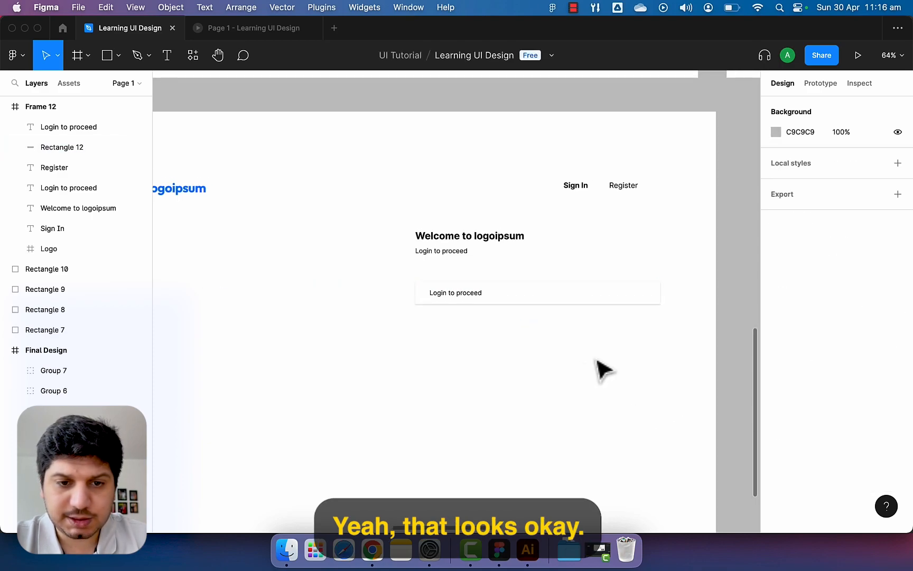
Set the drop shadow's Y offset to 0 for an even shadow.
click(557, 299)
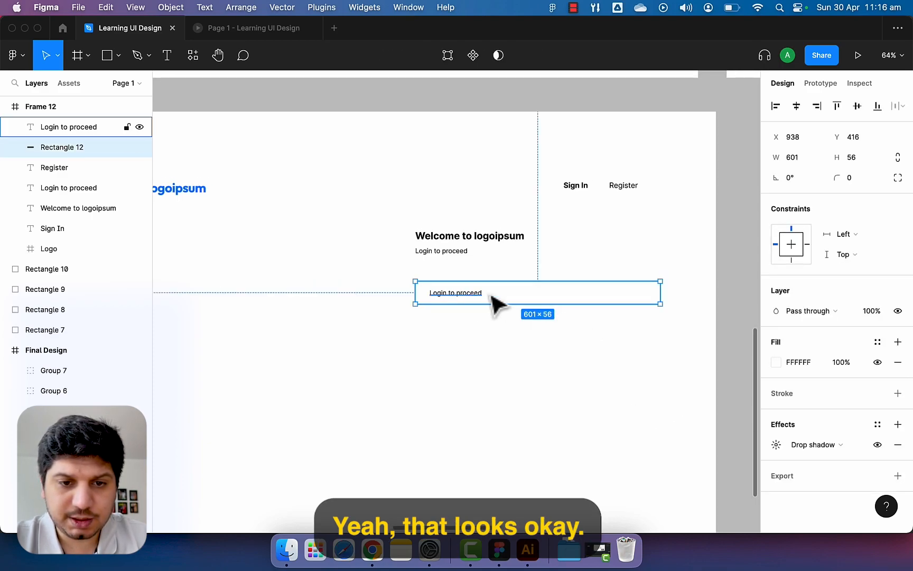
click(776, 445)
click(654, 469)
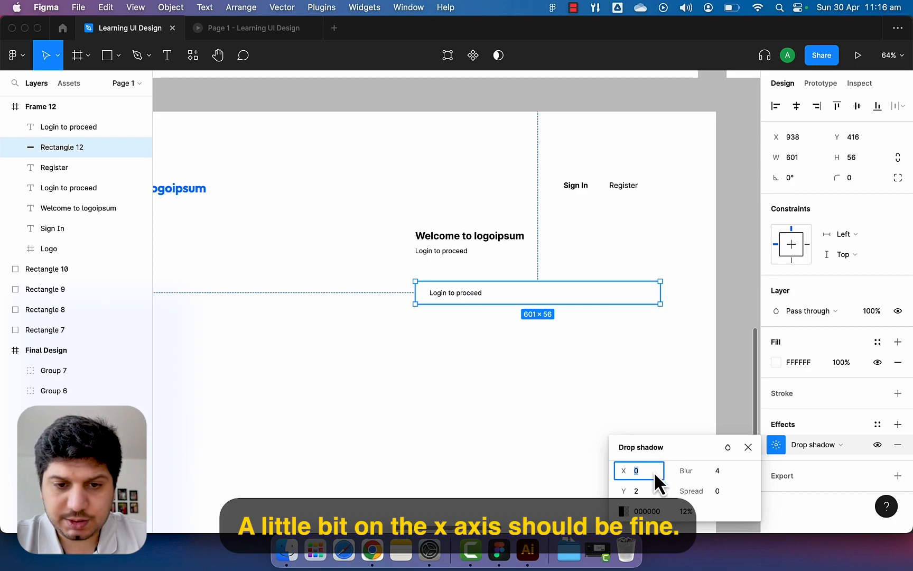
click(654, 491)
text(0)
key(Return)
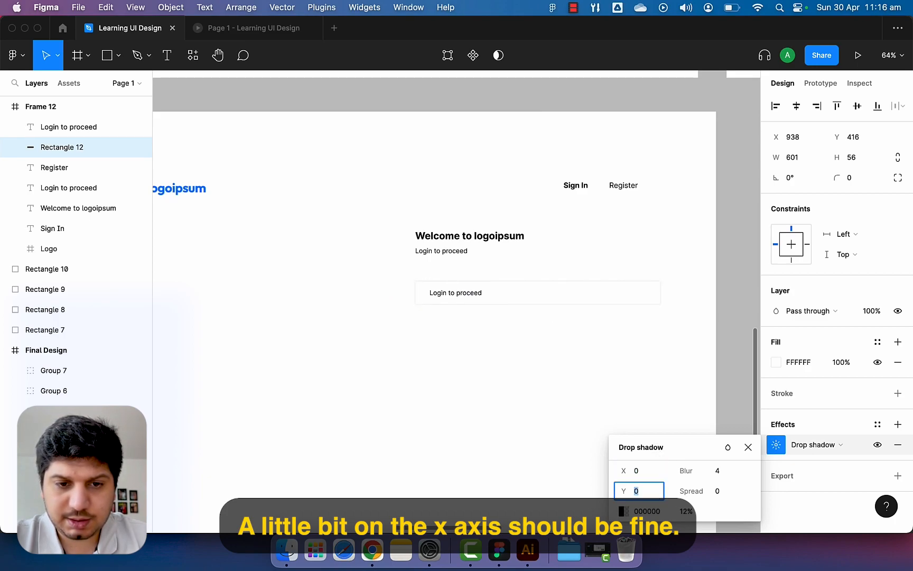
click(547, 393)
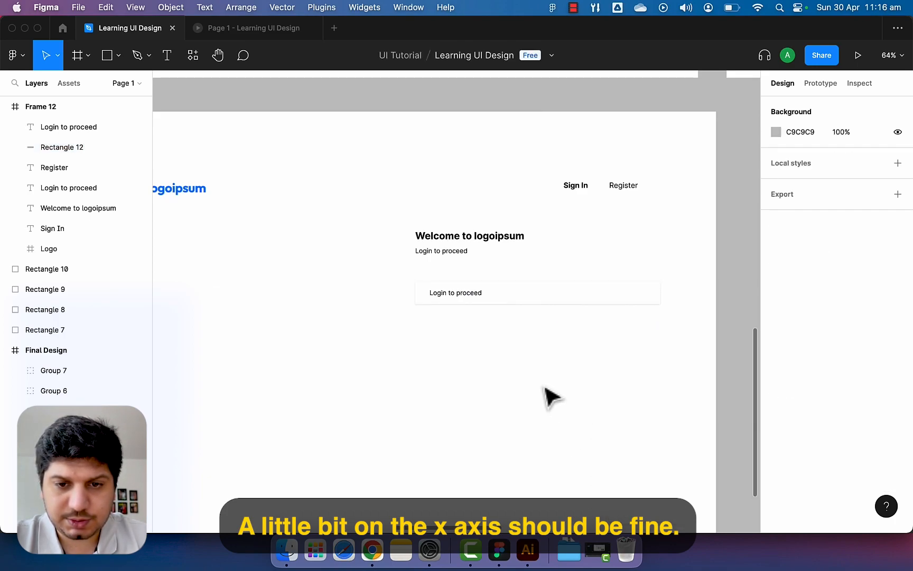
scroll(574, 415, right, 1)
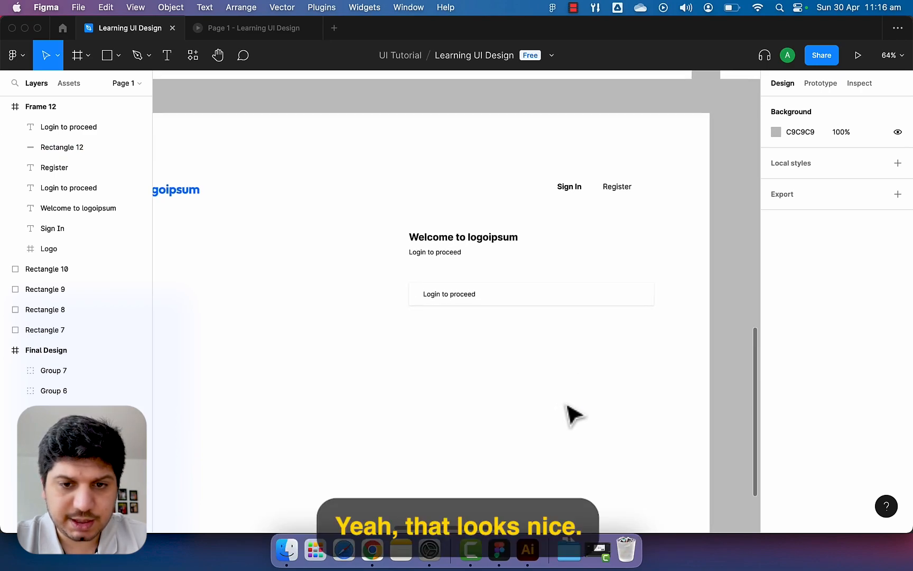
scroll(526, 403, down, 2)
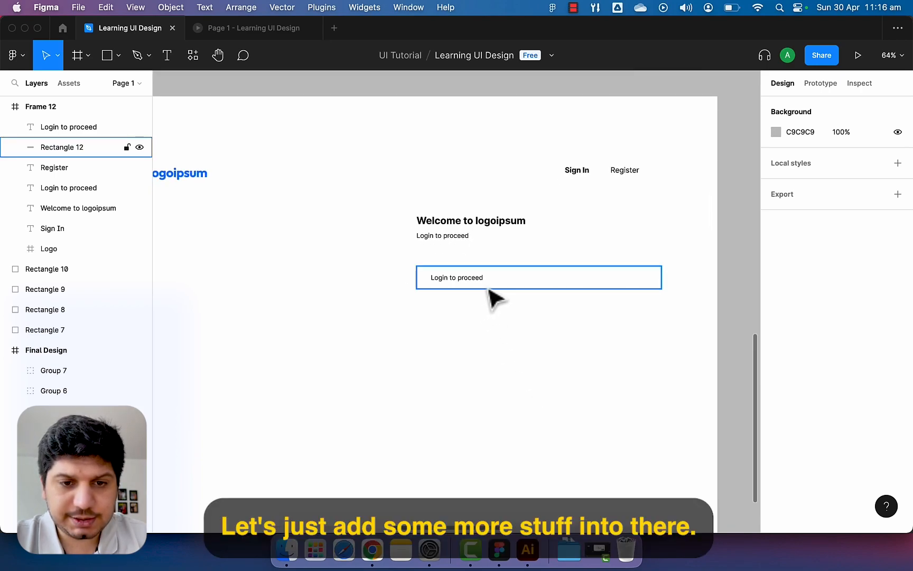
scroll(481, 291, up, 5)
scroll(515, 304, right, 3)
scroll(515, 304, down, 1)
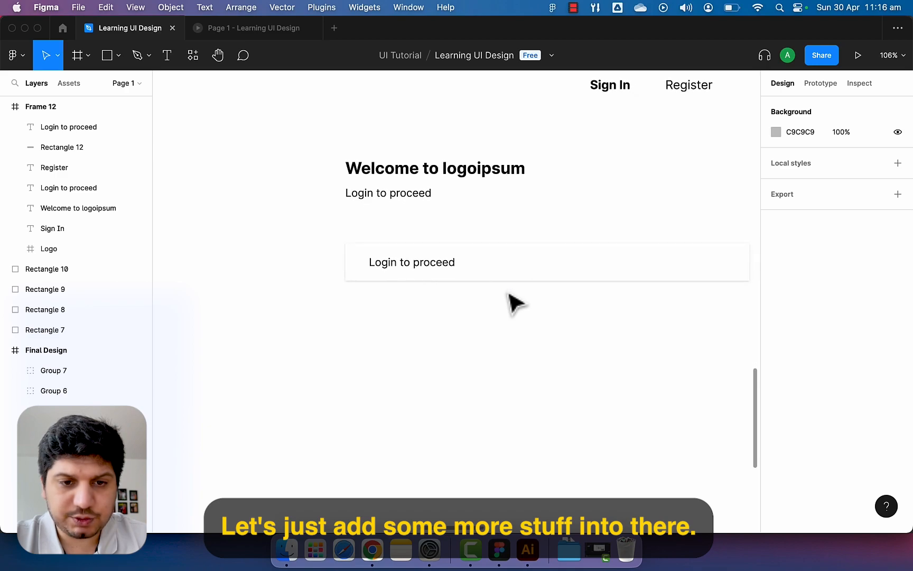
Give the input box a corner radius in the Design panel.
click(546, 275)
click(852, 183)
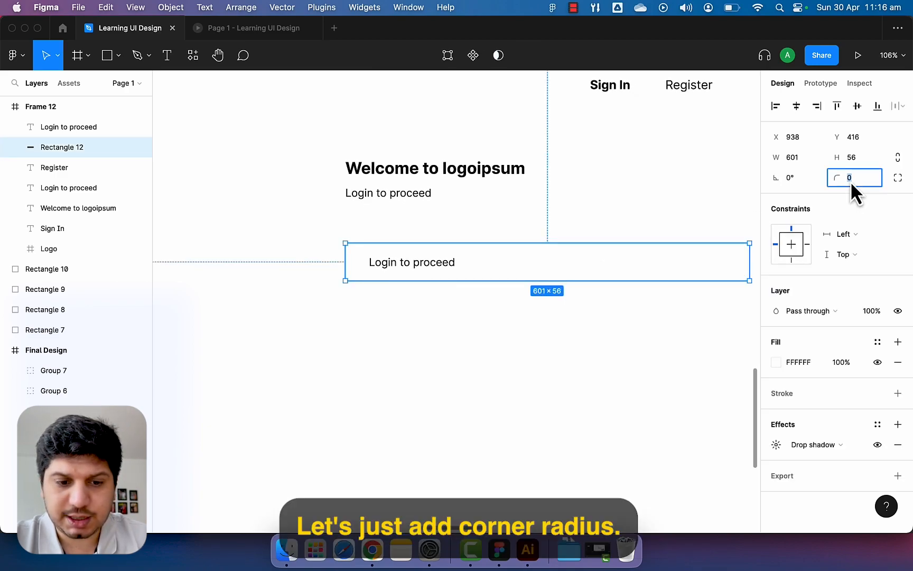
click(470, 438)
scroll(469, 422, right, 4)
scroll(468, 422, up, 1)
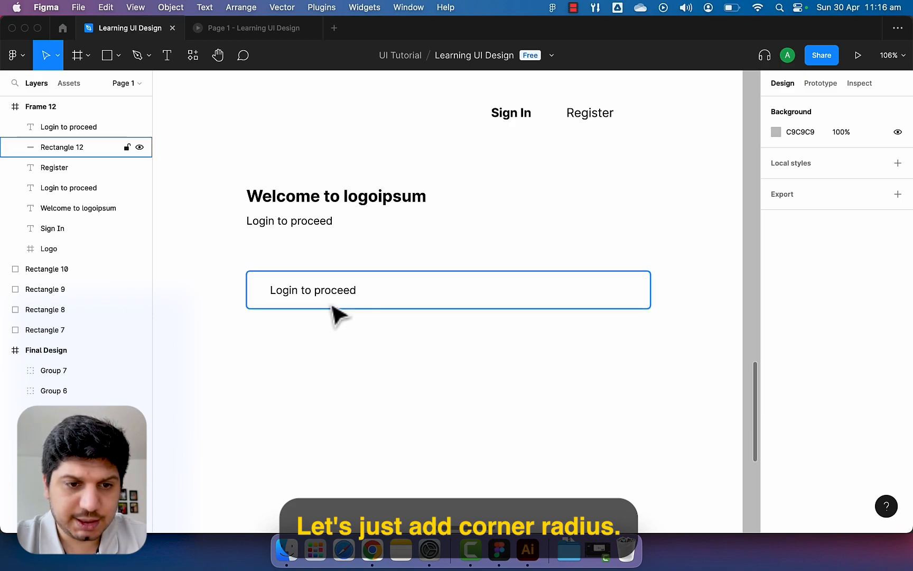
key(super+slash)
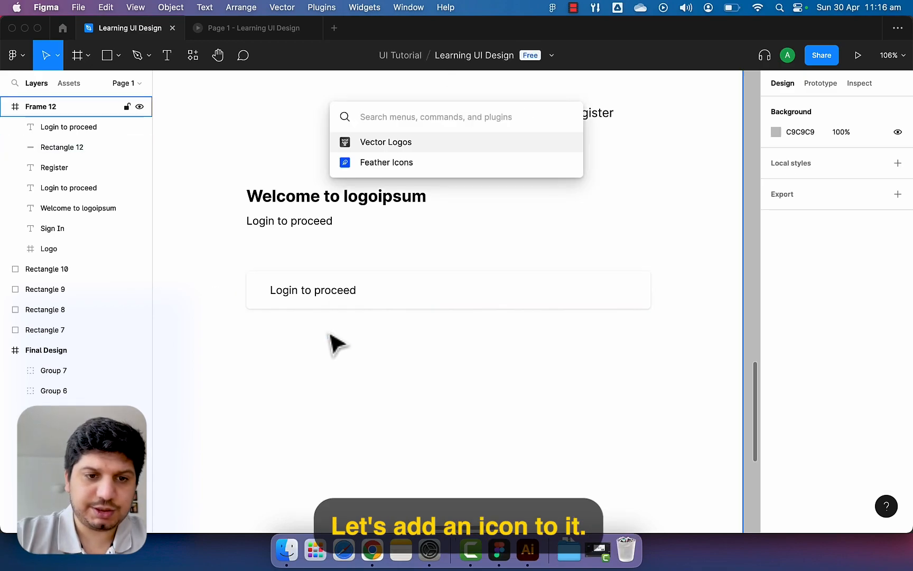
Replace the 'Login to proceed' placeholder inside the white input box with 'Email'.
key(Escape)
double_click(330, 285)
text(Email)
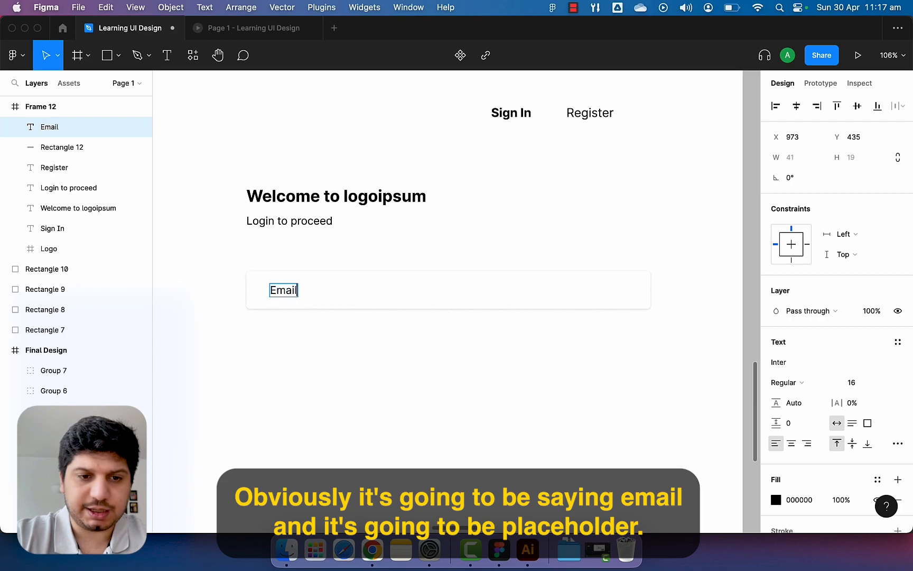
key(Escape)
click(342, 370)
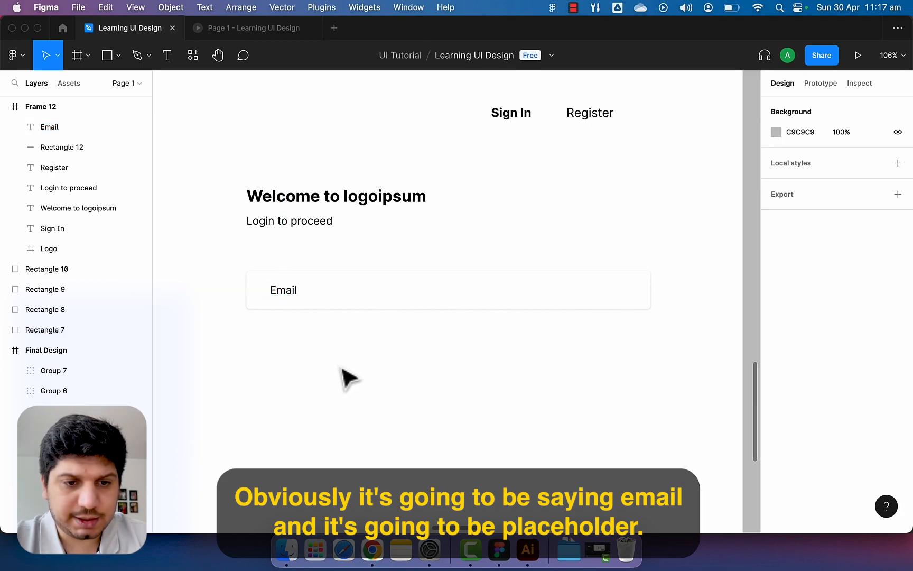
click(294, 294)
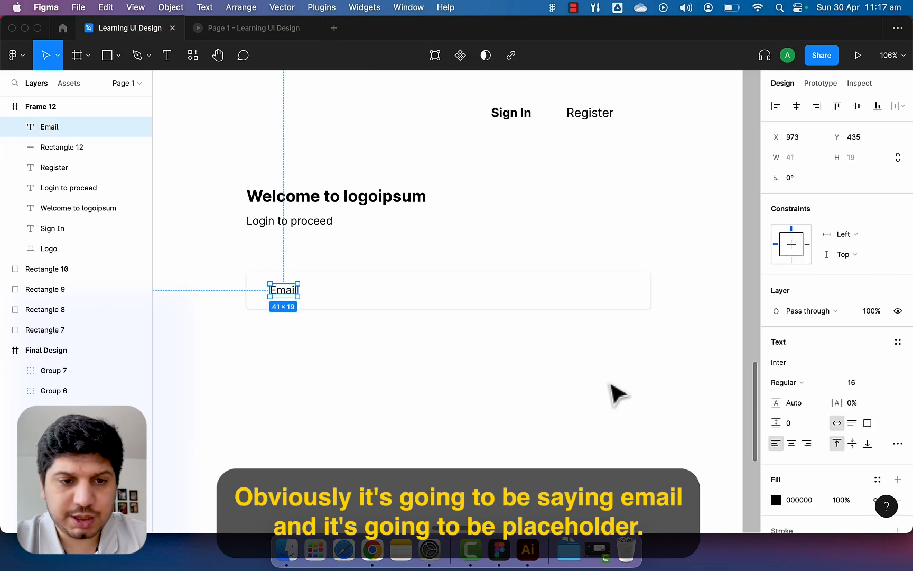
scroll(611, 385, down, 5)
scroll(612, 385, down, 3)
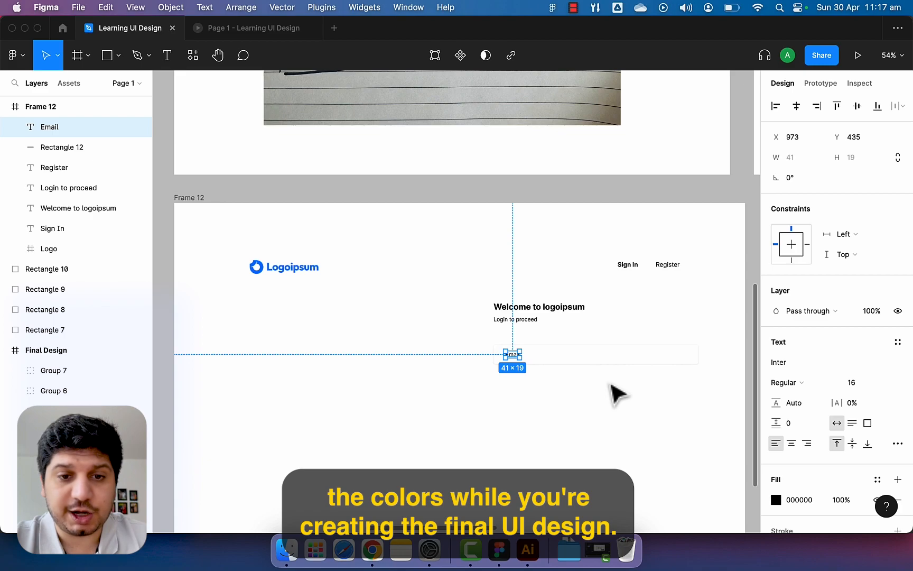
Copy the four colour swatches from Final Design and paste them beside the login frame.
click(611, 384)
scroll(610, 384, down, 8)
drag(545, 384, 328, 519)
drag(739, 217, 501, 298)
scroll(467, 285, right, 3)
scroll(468, 282, up, 3)
drag(714, 267, 477, 330)
drag(308, 344, 644, 120)
drag(385, 318, 619, 108)
drag(449, 370, 761, 102)
key(ctrl+v)
drag(484, 313, 653, 179)
click(622, 235)
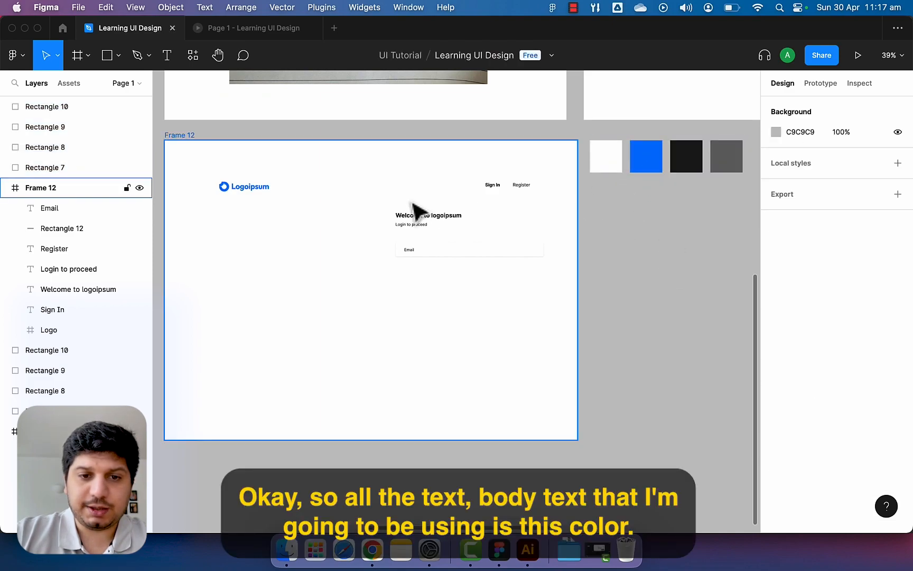
Colour the 'Login to proceed', 'Welcome to logoipsum', Sign In and Register text dark #1A1A1A.
scroll(414, 210, up, 5)
click(431, 240)
shift+click(450, 227)
shift+click(535, 180)
shift+click(573, 180)
scroll(529, 269, right, 5)
scroll(528, 269, up, 2)
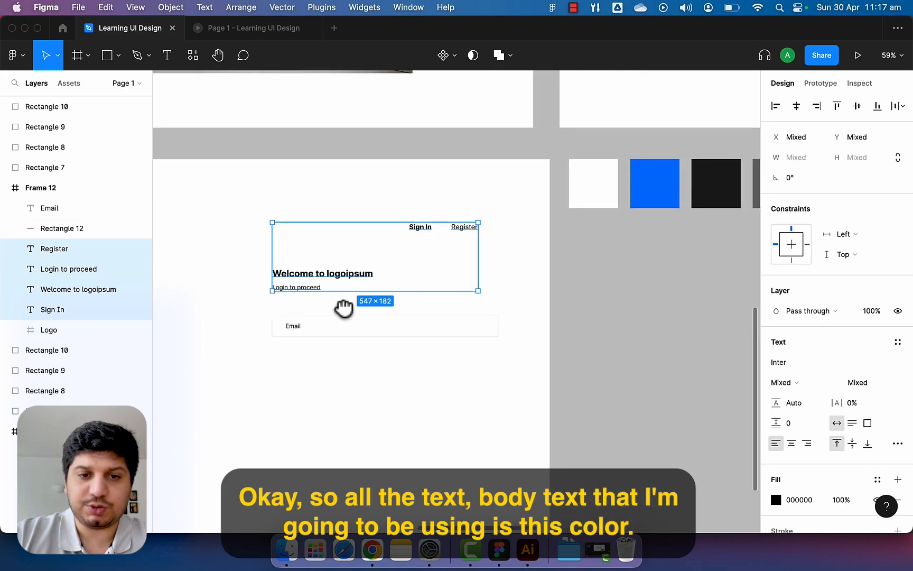
key(i)
click(654, 181)
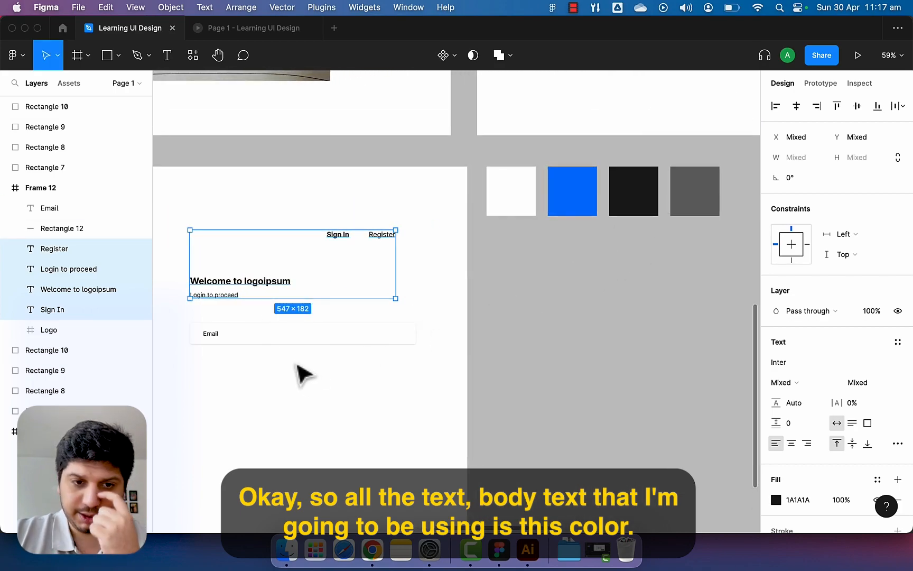
Make the Email placeholder grey #6F6F6F using the palette swatch.
click(225, 340)
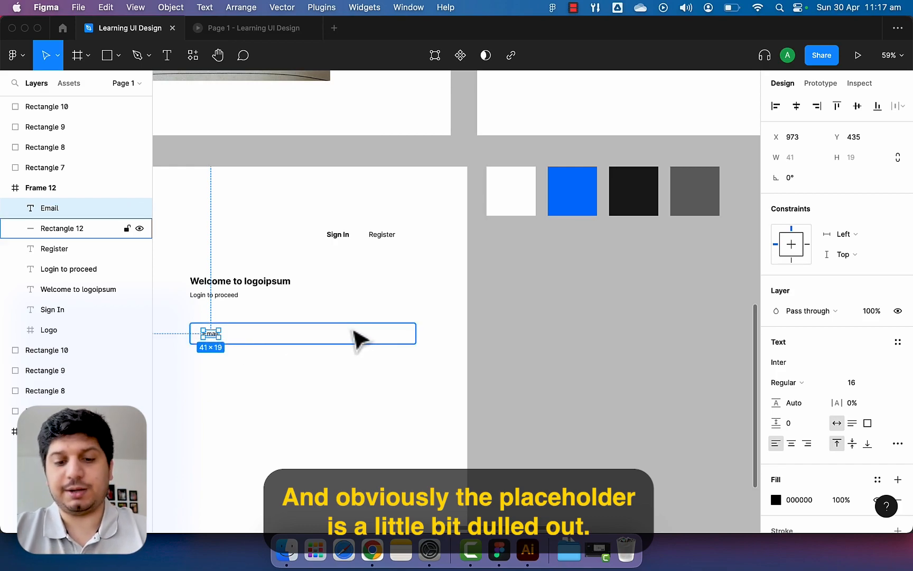
key(i)
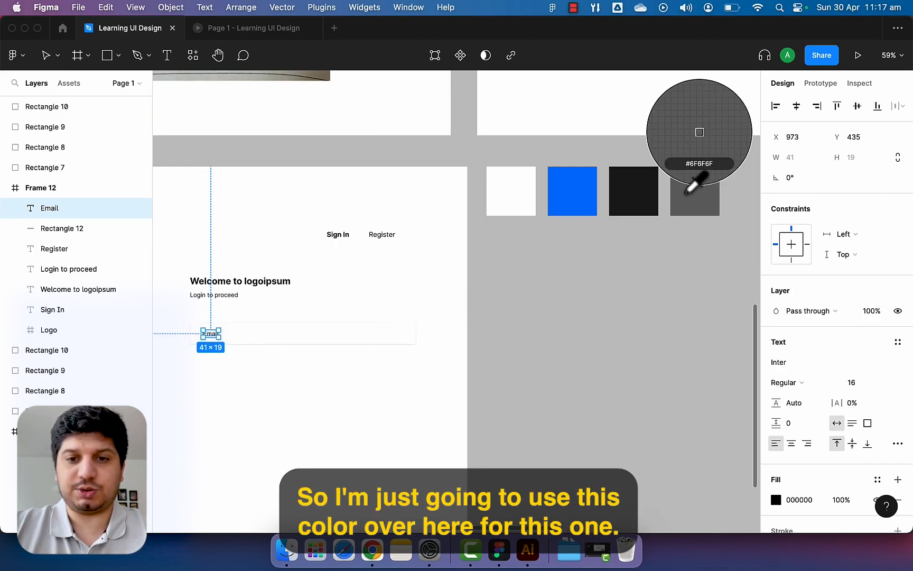
click(688, 192)
click(197, 377)
scroll(203, 378, up, 5)
drag(212, 379, 341, 363)
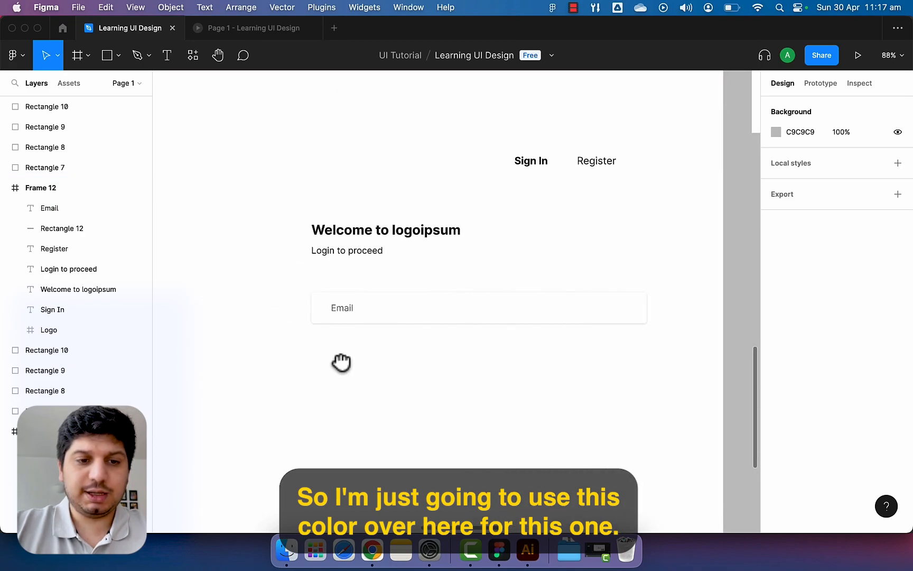
scroll(360, 308, down, 2)
drag(383, 207, 425, 471)
mouse_move(387, 182)
mouse_down()
mouse_move(424, 335)
mouse_move(453, 390)
mouse_up()
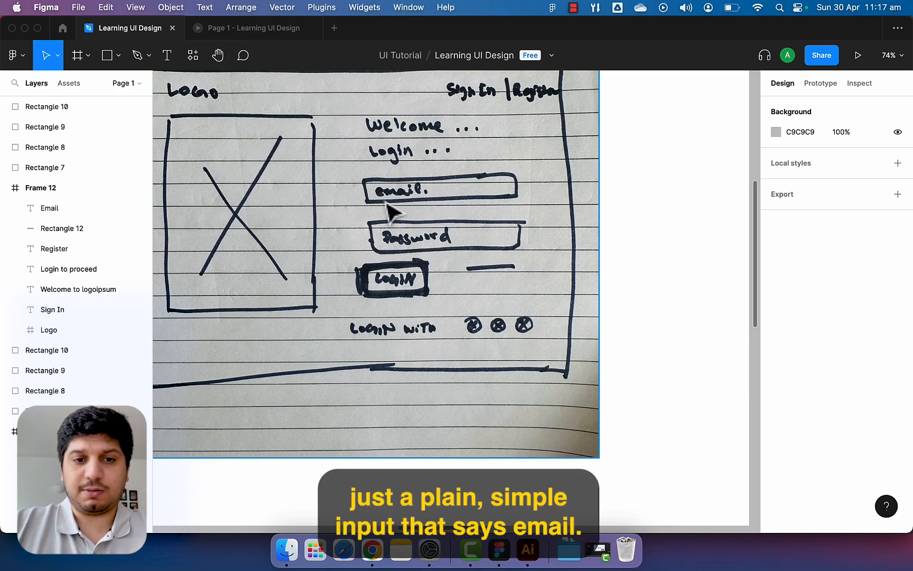
scroll(426, 294, down, 10)
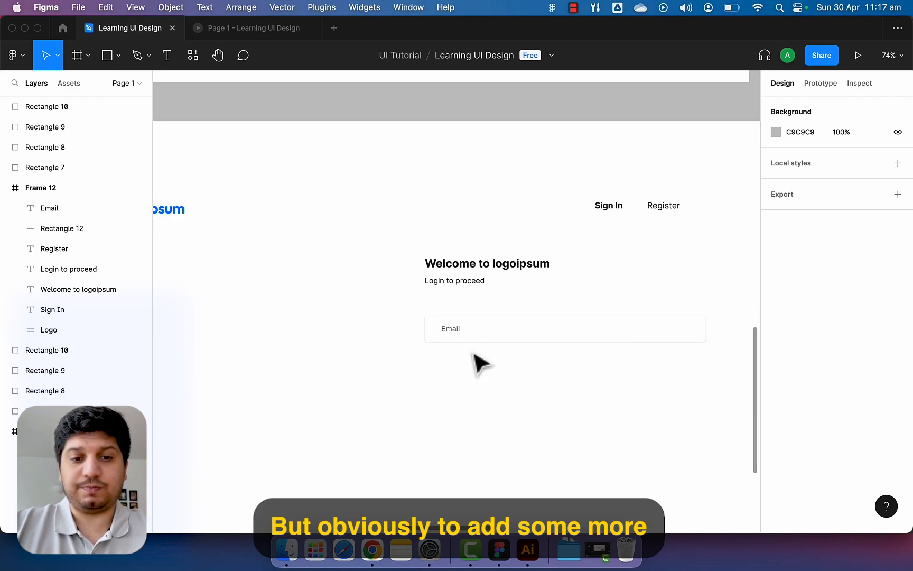
scroll(460, 358, up, 3)
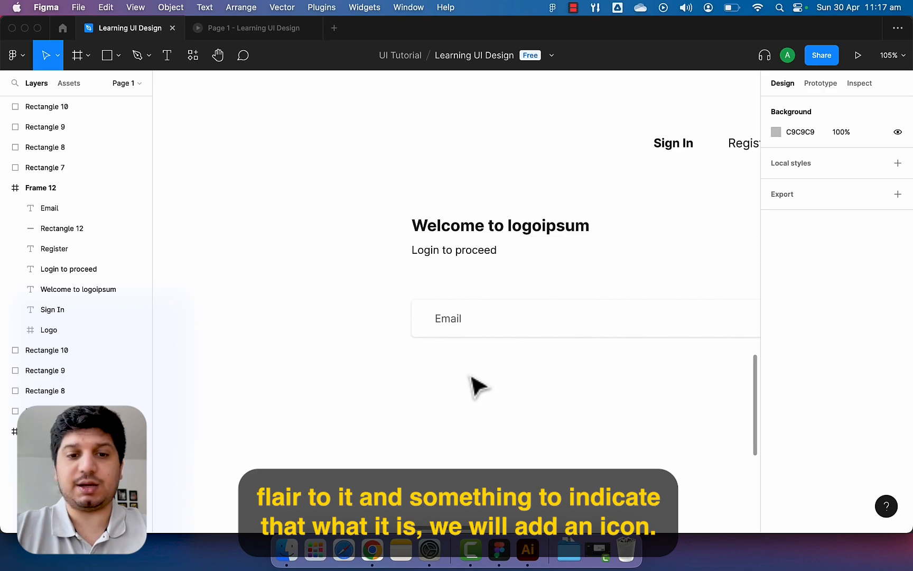
Insert a mail icon from Feather Icons and place it inside the login frame before Email.
key(super+slash)
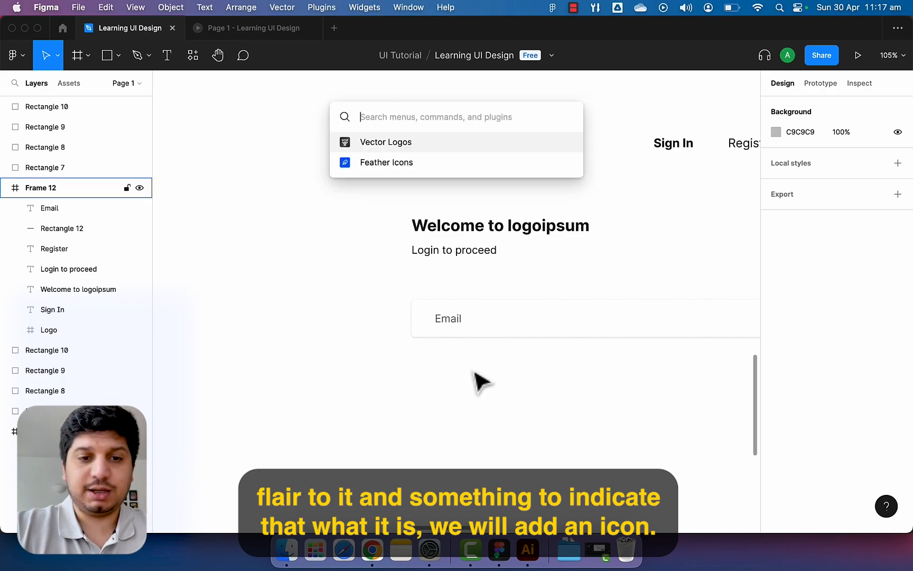
text(feat)
key(Return)
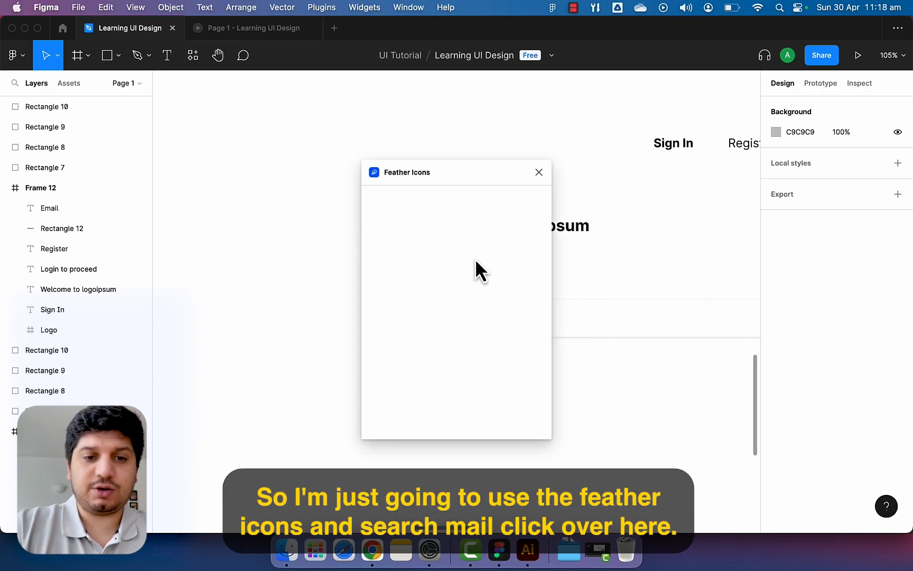
text(mail)
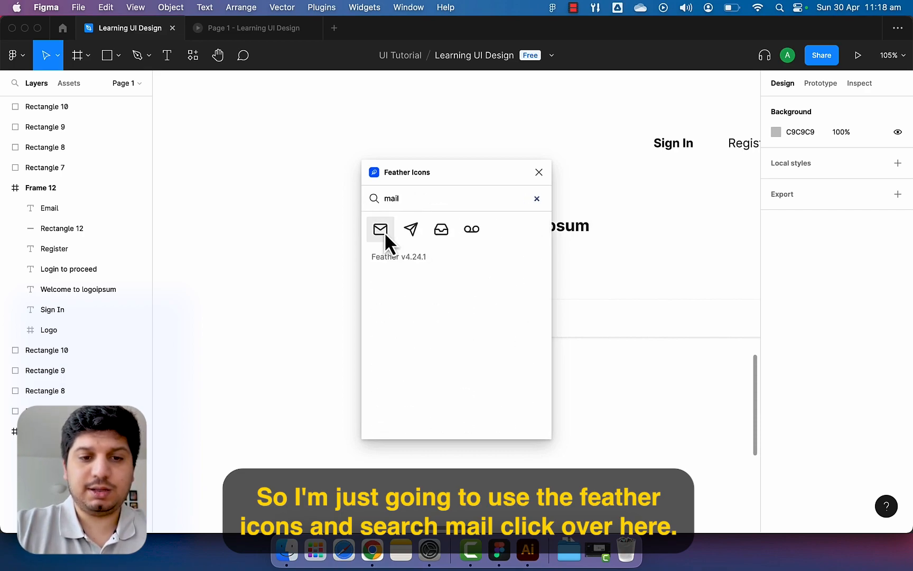
click(385, 232)
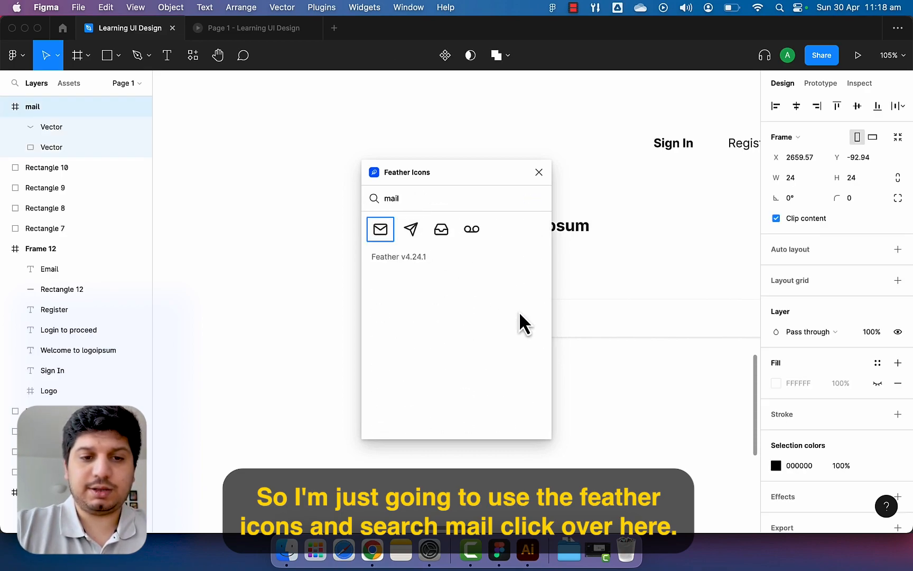
drag(466, 301, 436, 368)
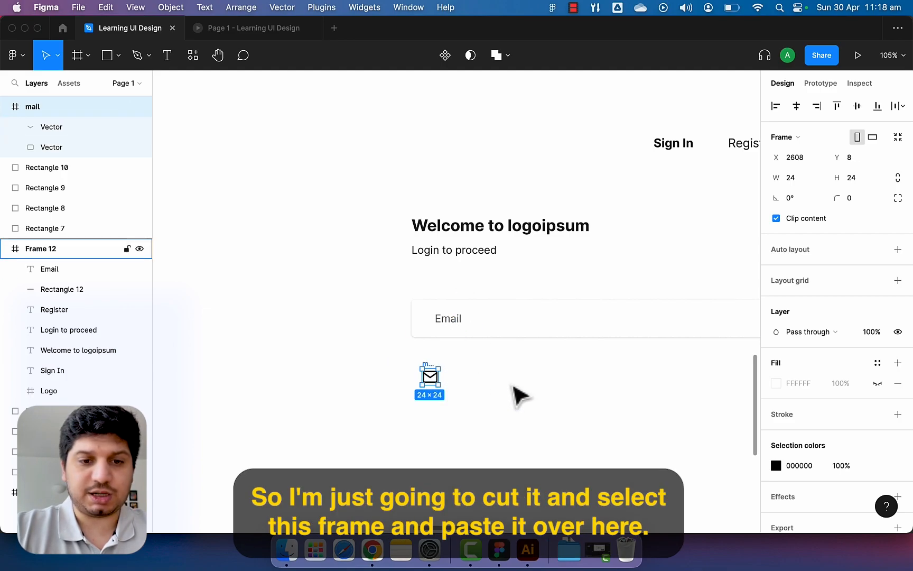
key(super+x)
click(466, 392)
key(super+v)
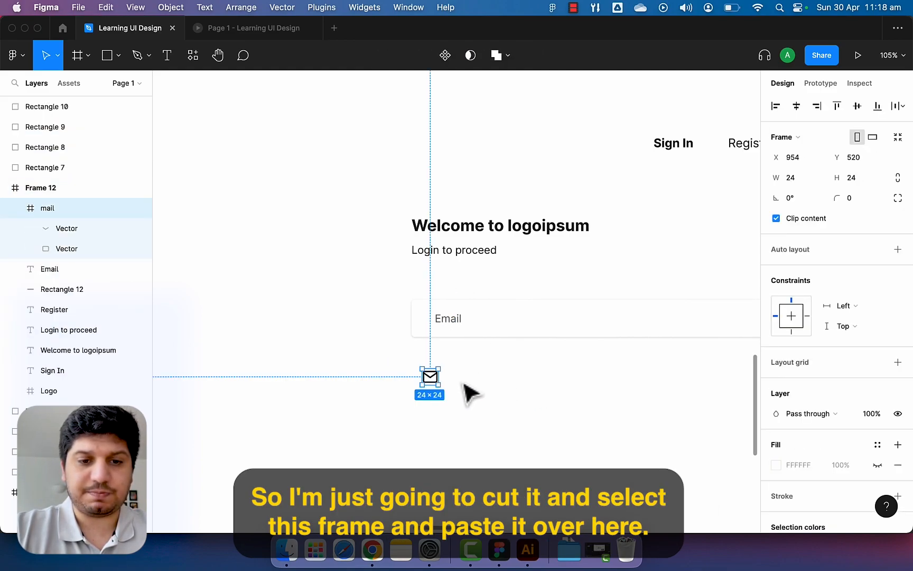
scroll(440, 382, up, 5)
drag(430, 381, 497, 291)
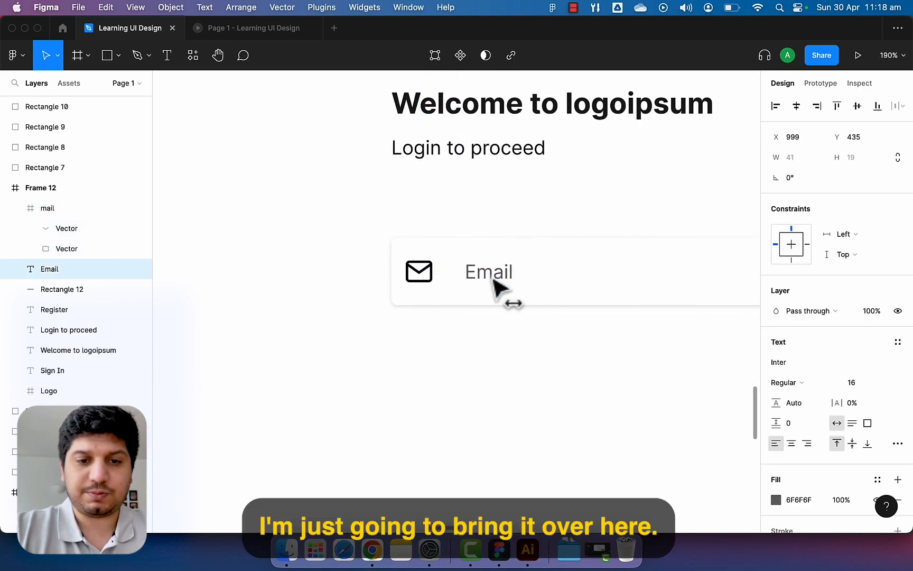
drag(437, 281, 466, 299)
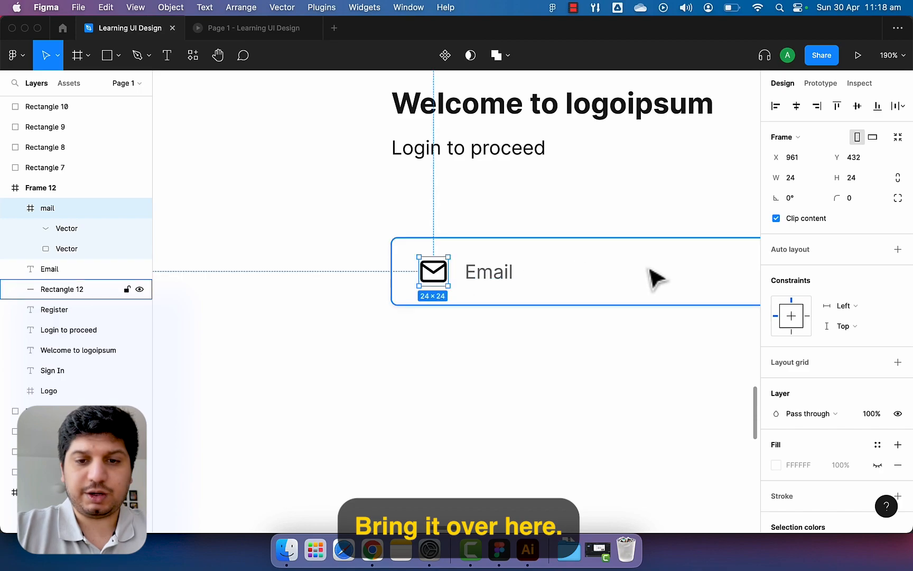
scroll(650, 269, down, 5)
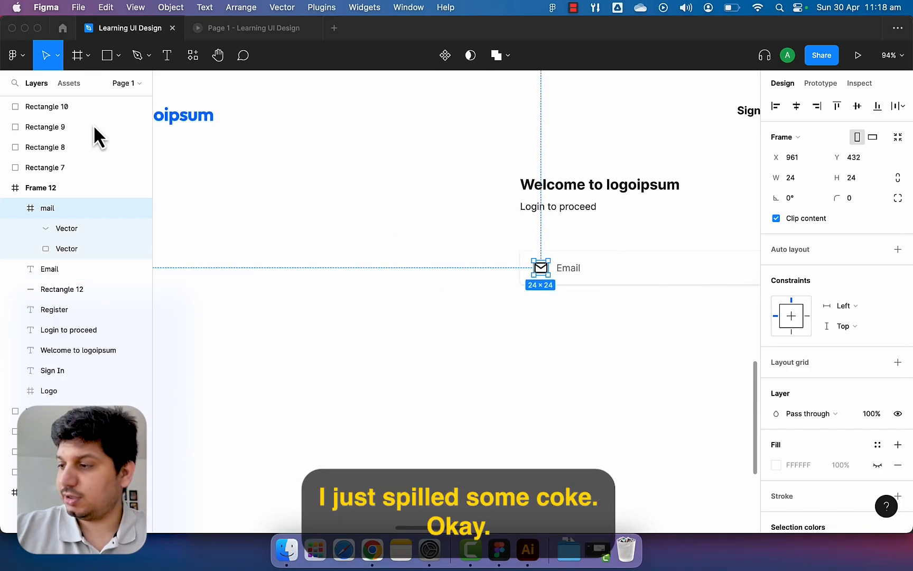
Set the mail icon's fill and its vectors' stroke to the grey swatch #6F6F6F.
drag(485, 315, 228, 326)
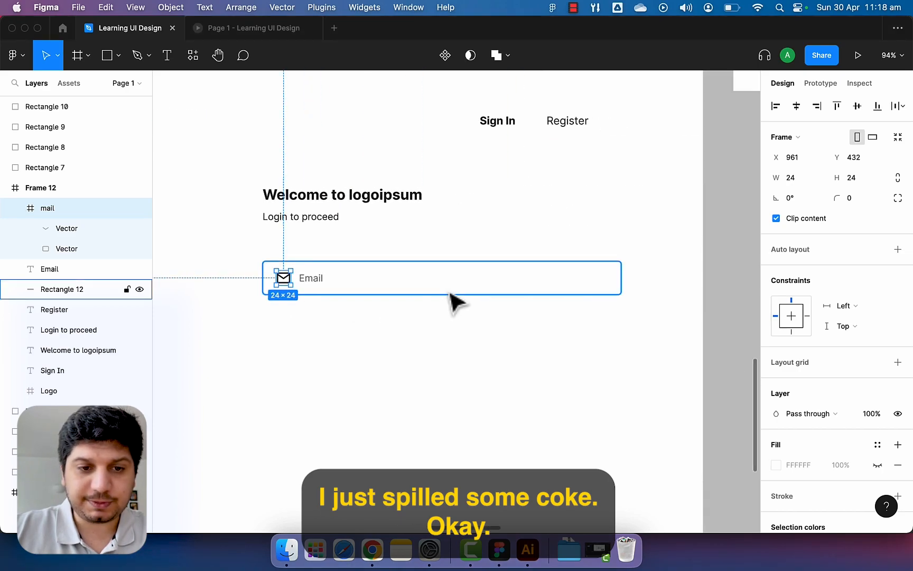
scroll(454, 296, down, 3)
drag(503, 207, 359, 261)
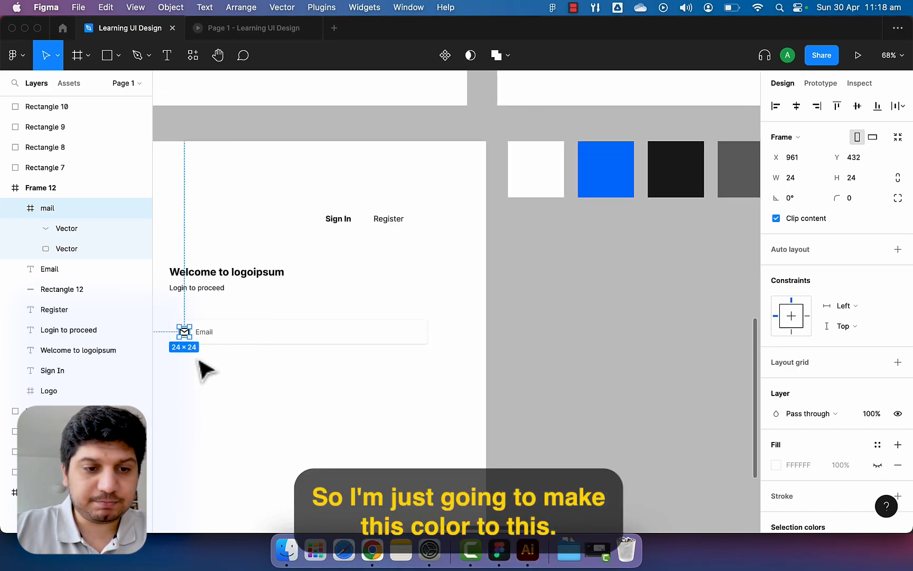
key(i)
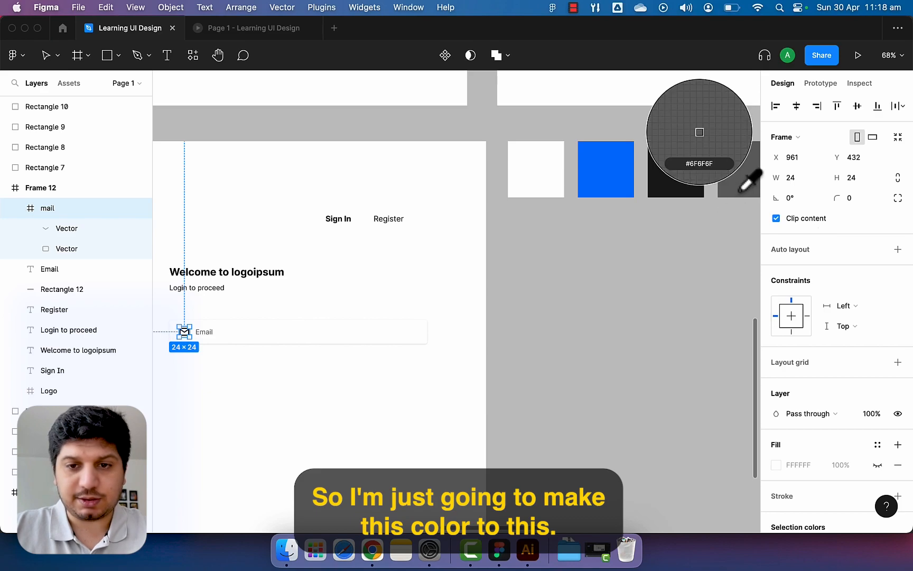
click(743, 188)
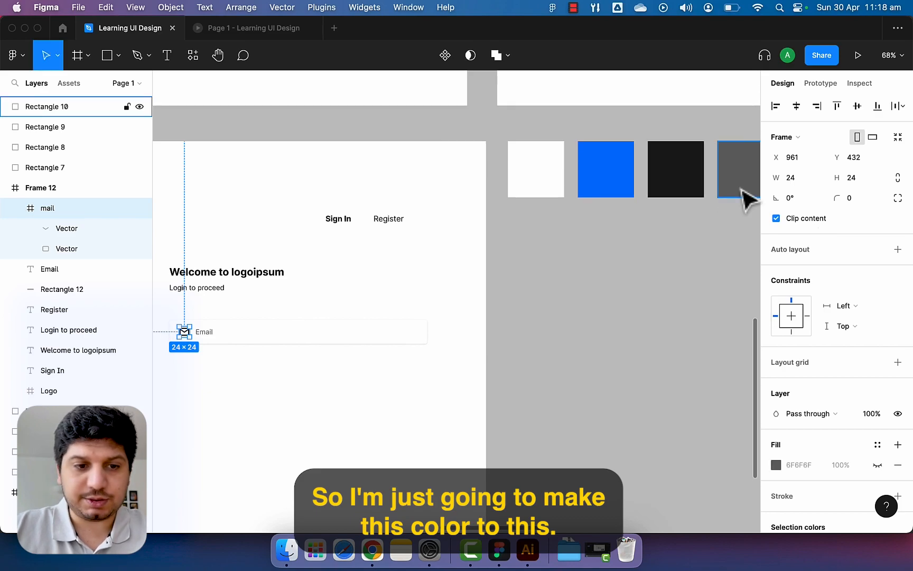
click(67, 229)
shift+click(73, 248)
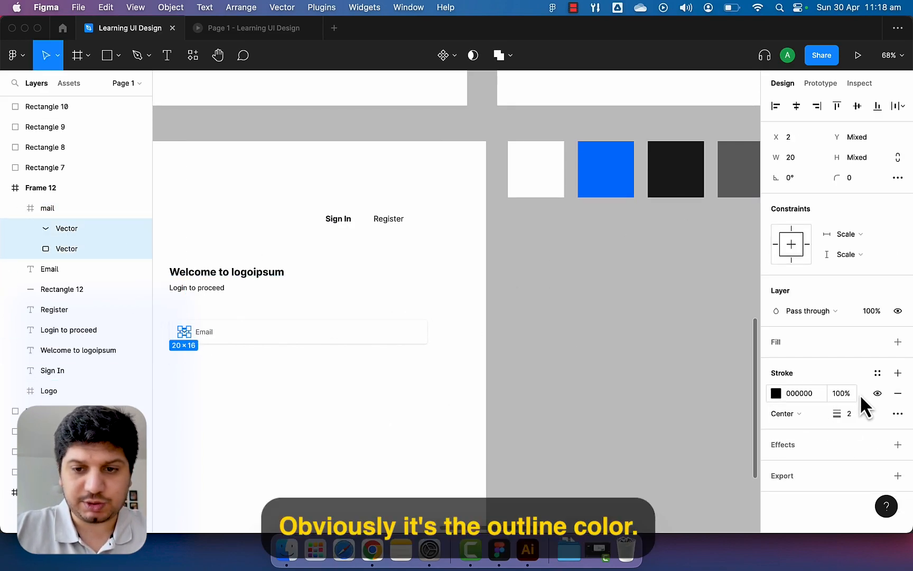
click(776, 393)
click(627, 397)
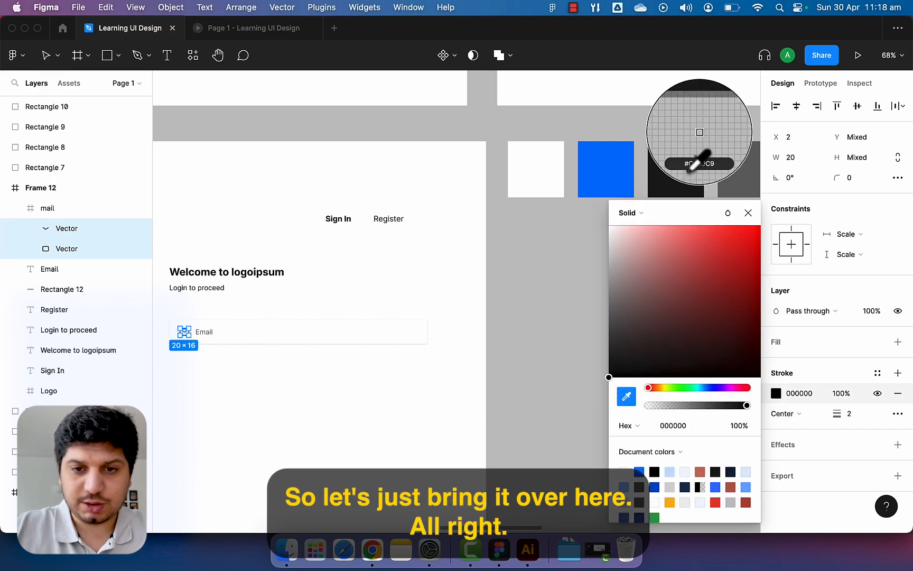
click(738, 172)
click(204, 346)
scroll(186, 340, up, 5)
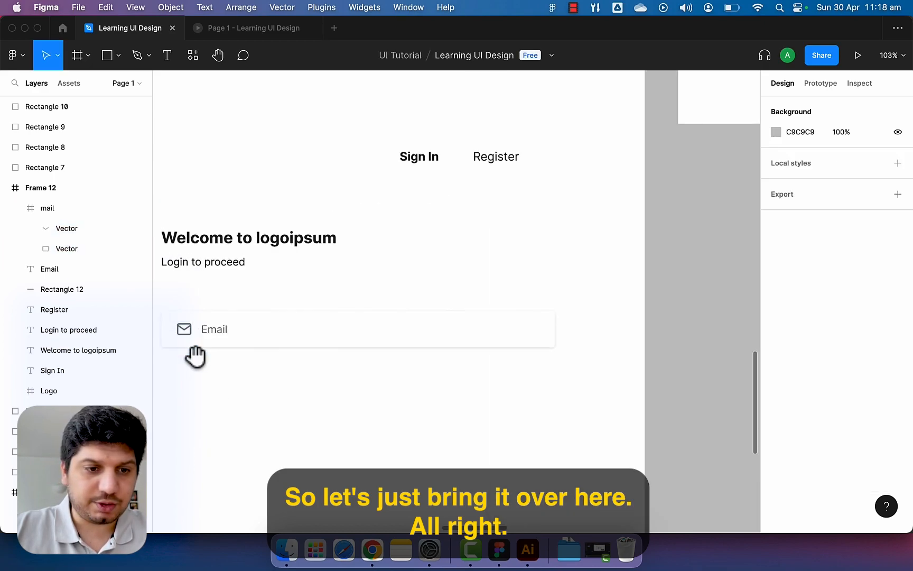
drag(190, 344, 270, 340)
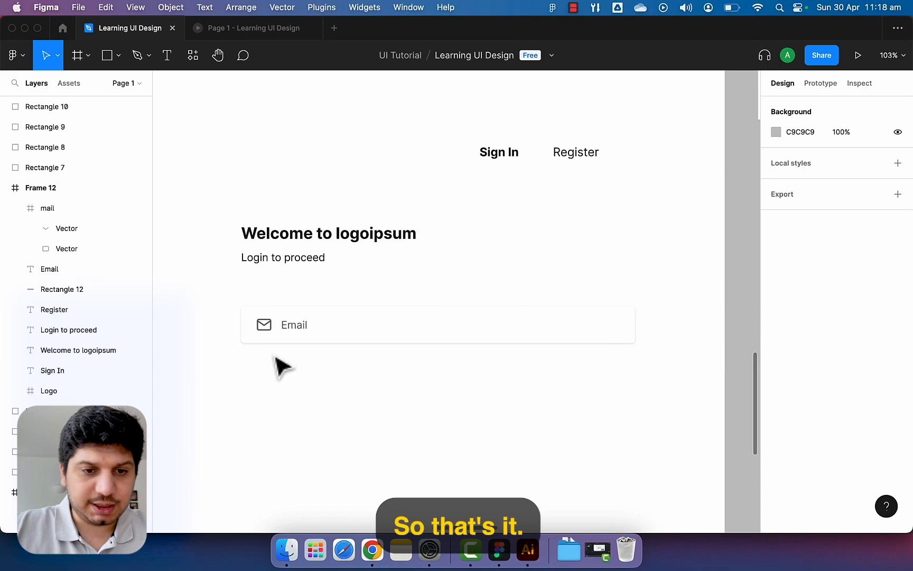
click(285, 349)
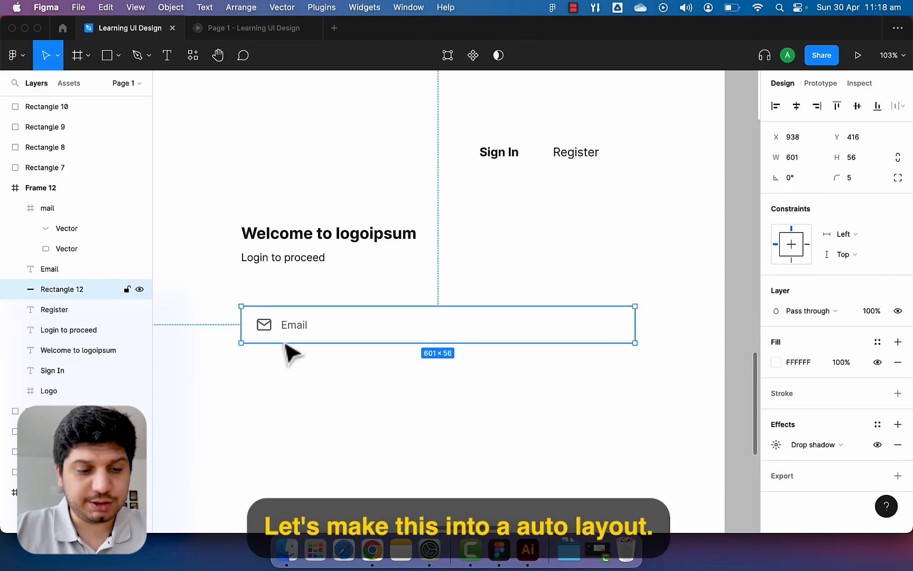
Wrap the field rectangle, mail icon and Email label in one auto-layout frame.
key(shift+a)
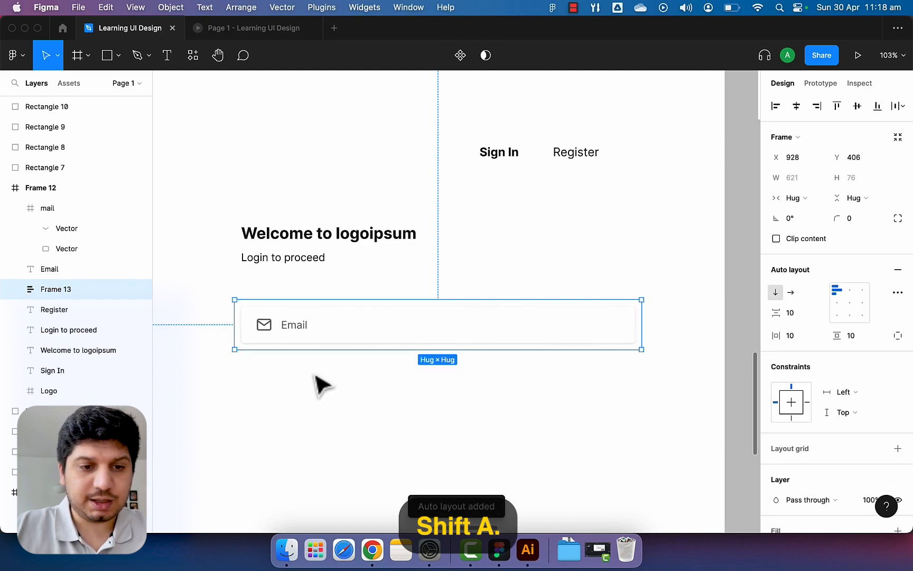
key(super+z)
click(317, 376)
click(312, 338)
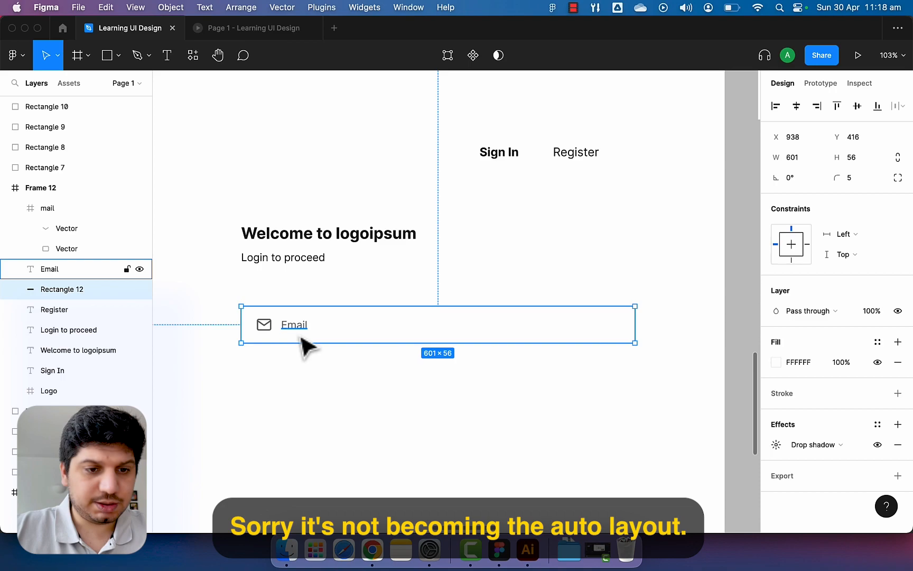
shift+click(293, 324)
shift+click(263, 325)
key(shift+a)
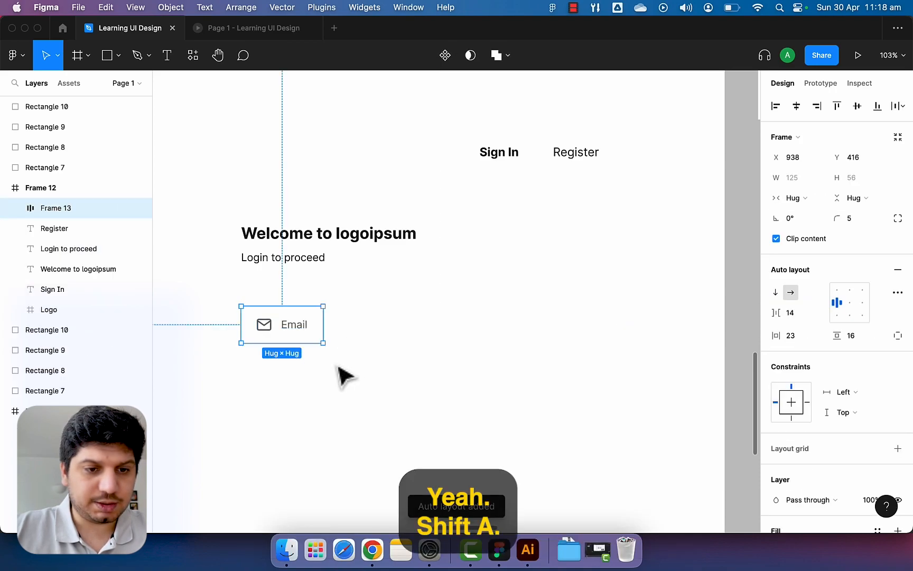
click(330, 357)
click(320, 341)
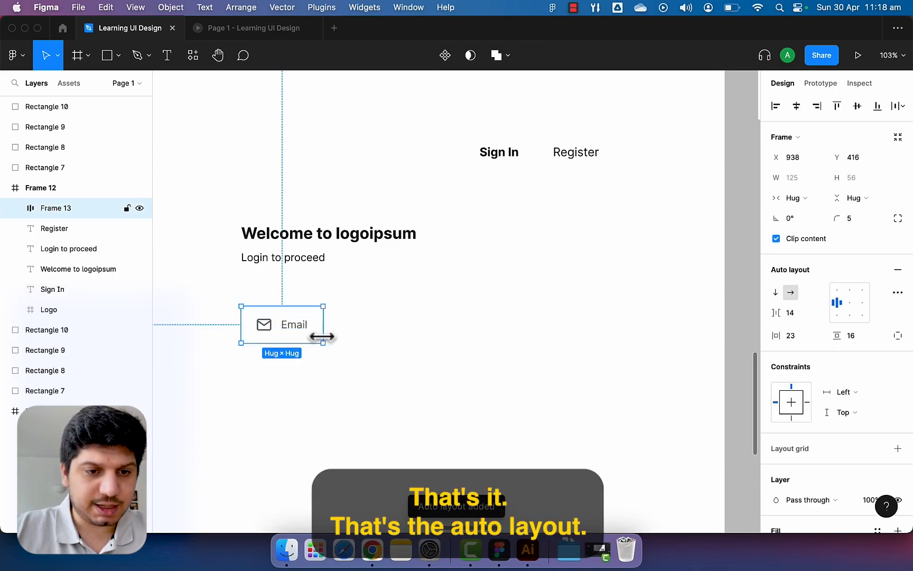
Widen the Email field frame to a fixed 490 width, with height hugging its content.
drag(327, 328, 487, 328)
key(super+z)
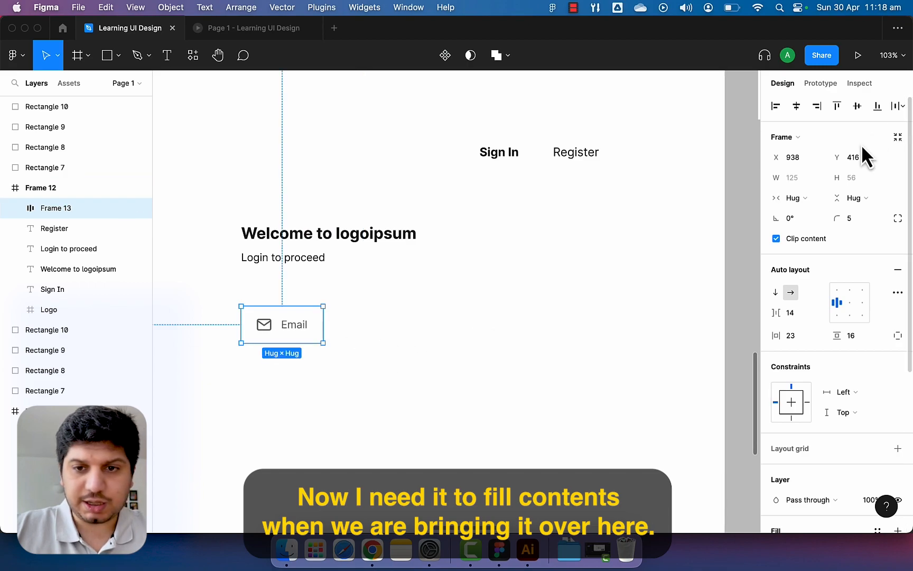
click(809, 198)
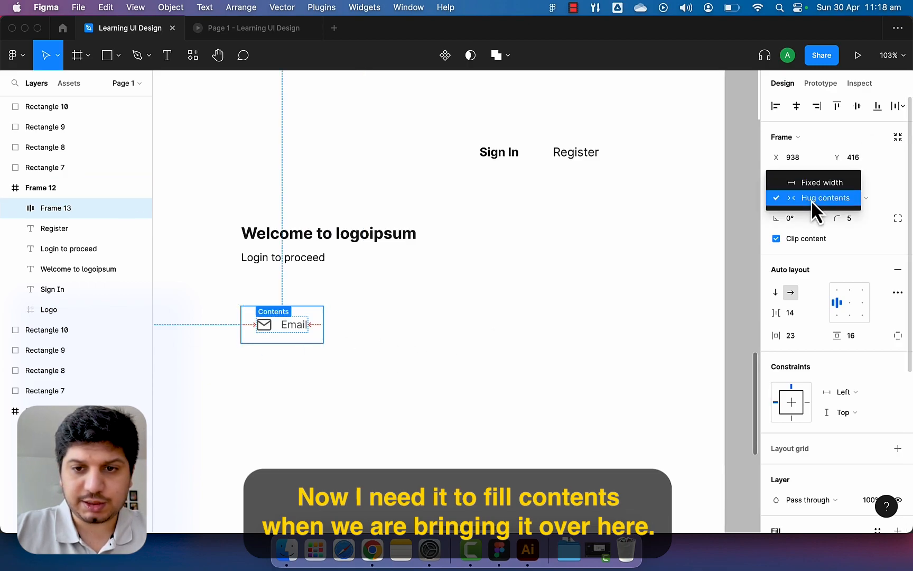
click(811, 200)
drag(324, 327, 563, 323)
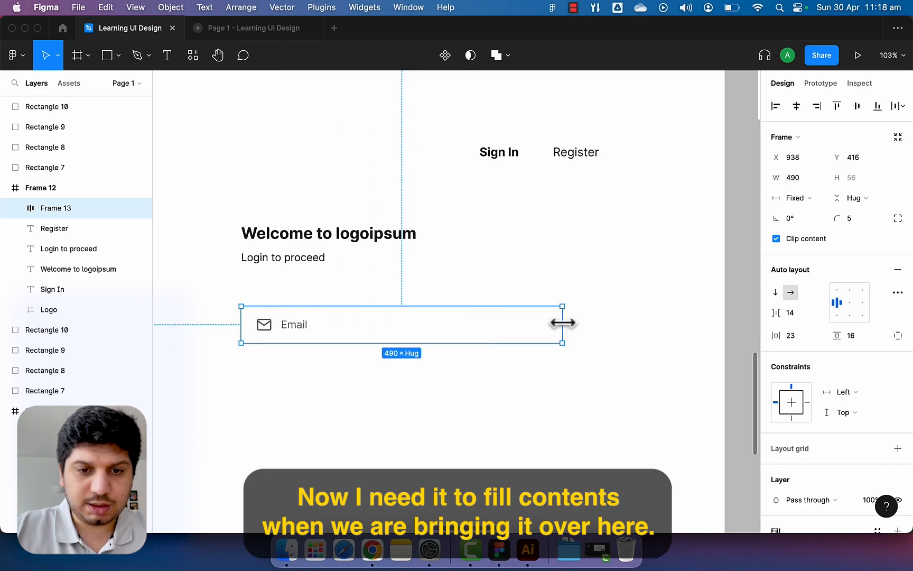
click(557, 393)
click(473, 334)
click(465, 422)
click(449, 335)
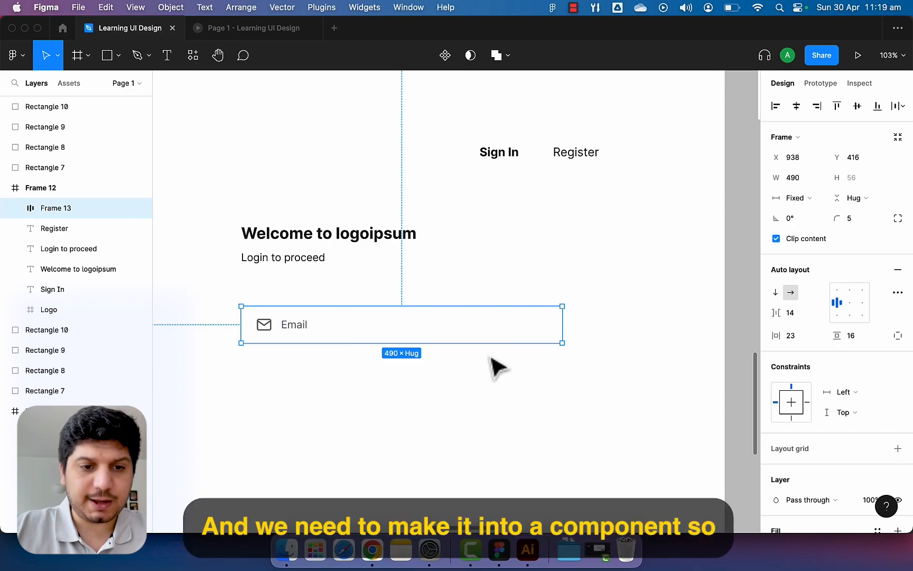
Move the Email field frame off the login page onto the canvas beside the palette swatches.
scroll(497, 368, down, 2)
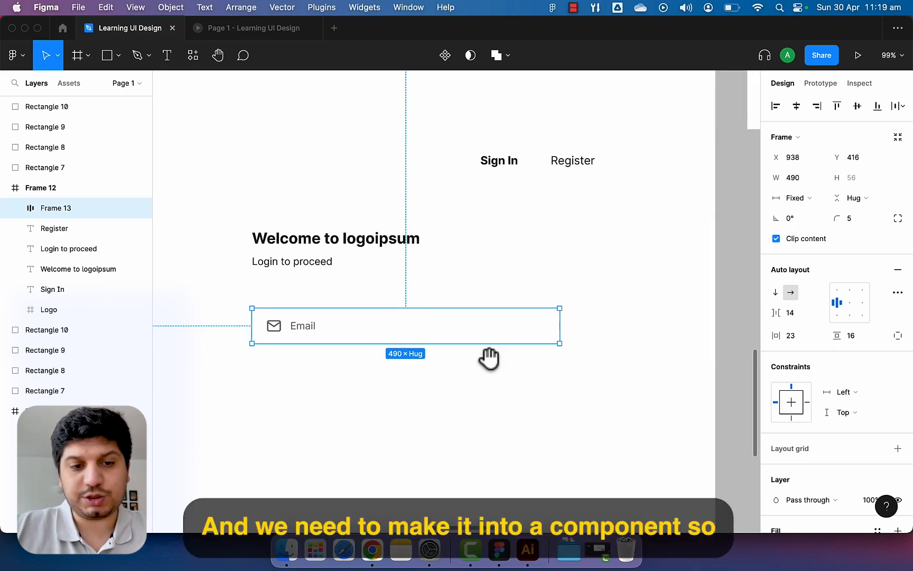
scroll(488, 363, down, 5)
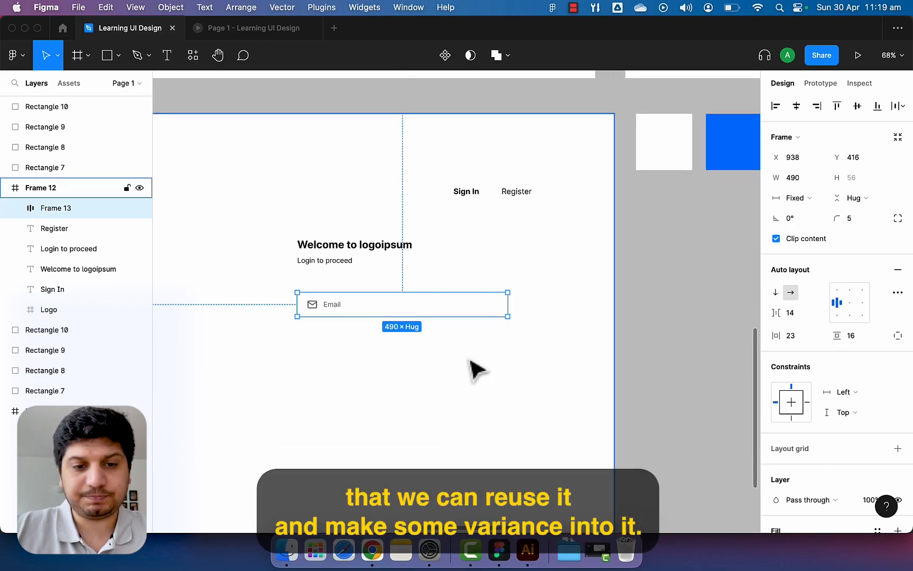
scroll(477, 370, down, 2)
scroll(373, 302, right, 3)
scroll(373, 301, down, 2)
drag(349, 272, 681, 274)
drag(679, 230, 553, 227)
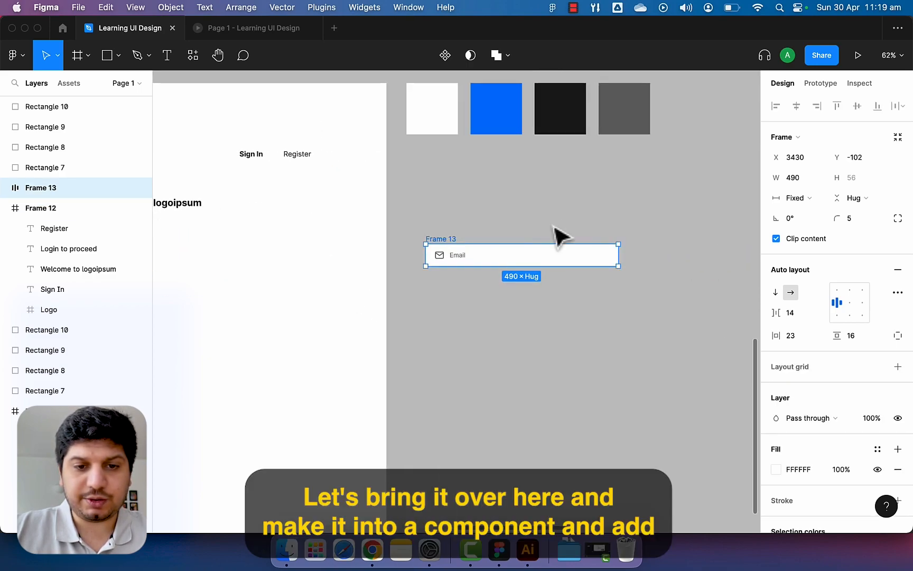
Turn the Email field into a component and add a duplicate Variant2.
click(445, 55)
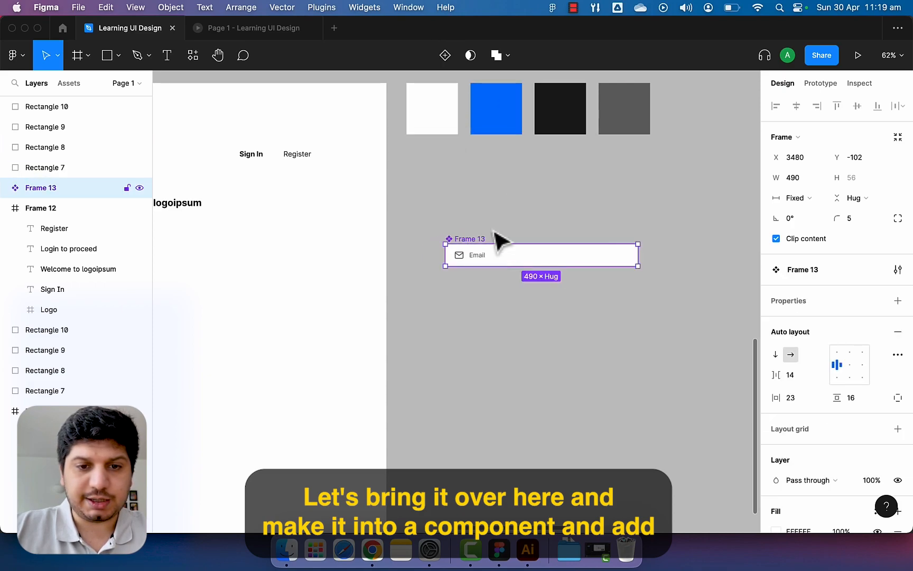
click(446, 55)
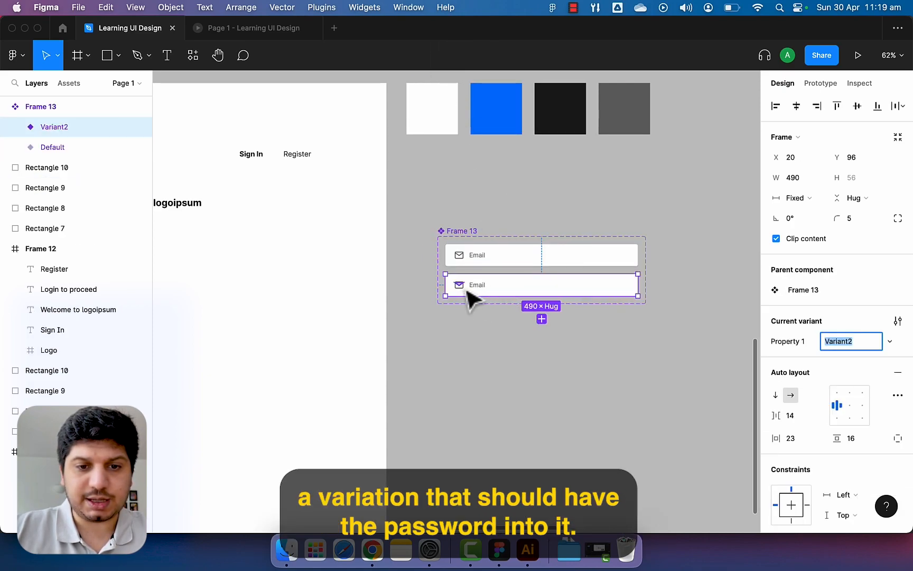
scroll(467, 290, up, 5)
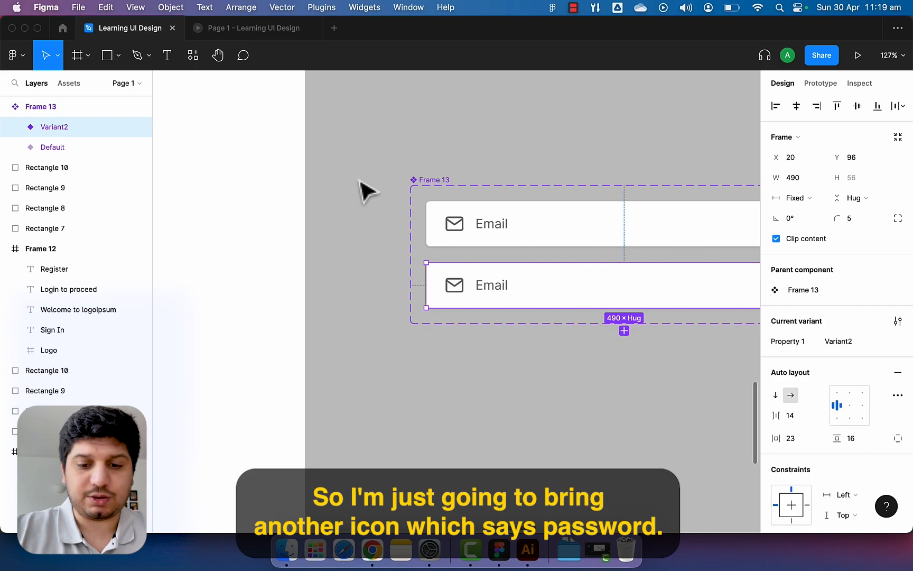
Insert the Feather Icons key icon found by searching 'passwo'.
key(super+slash)
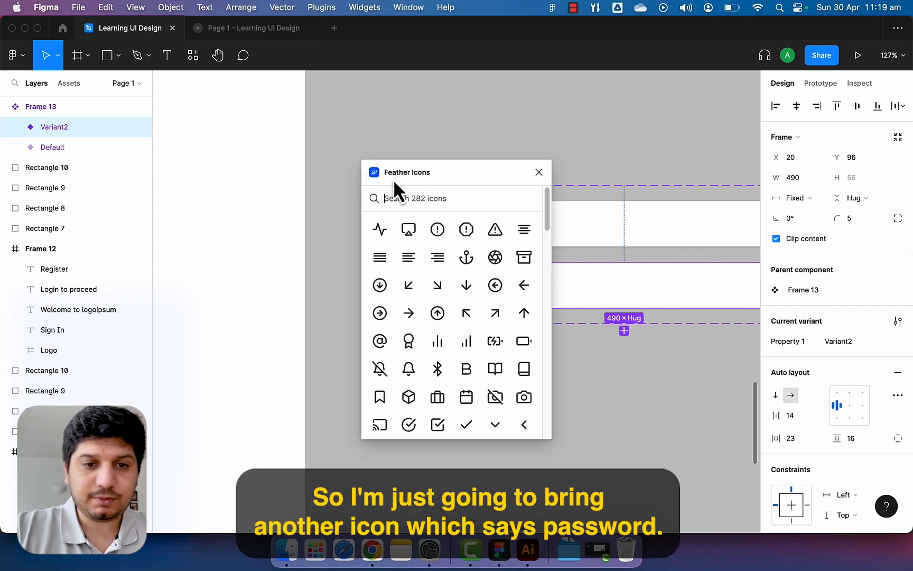
text(passwo)
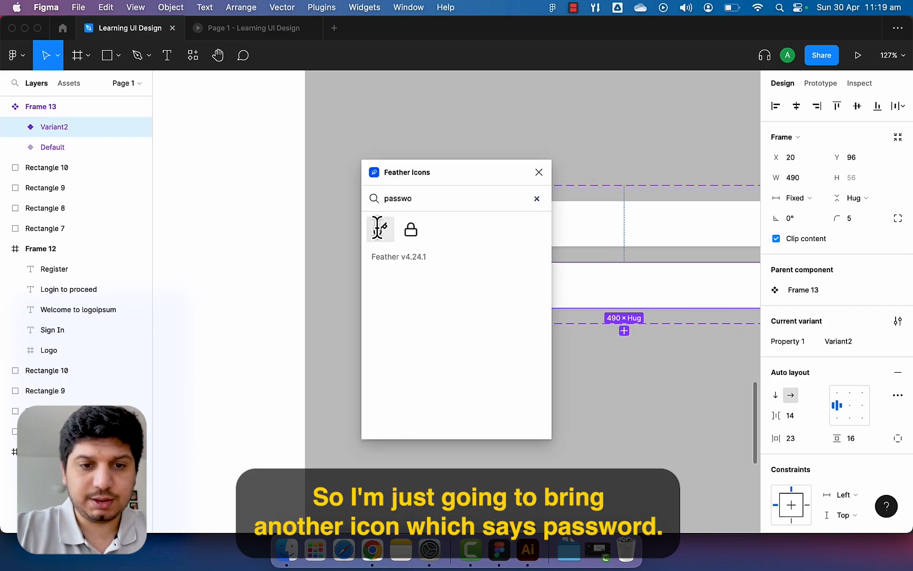
click(376, 227)
click(539, 172)
Place the key icon in Variant2 and delete that variant's mail icon.
mouse_move(465, 303)
mouse_down()
mouse_move(474, 313)
mouse_move(461, 290)
mouse_move(475, 394)
mouse_move(467, 273)
mouse_move(491, 318)
mouse_move(466, 308)
mouse_move(476, 368)
mouse_move(467, 292)
mouse_up()
key(Delete)
key(super+z)
click(461, 291)
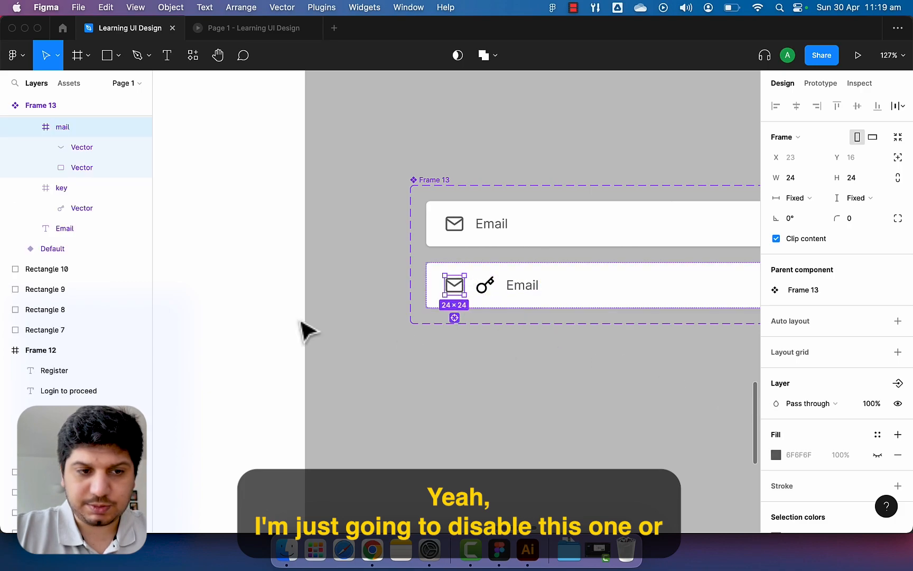
key(Delete)
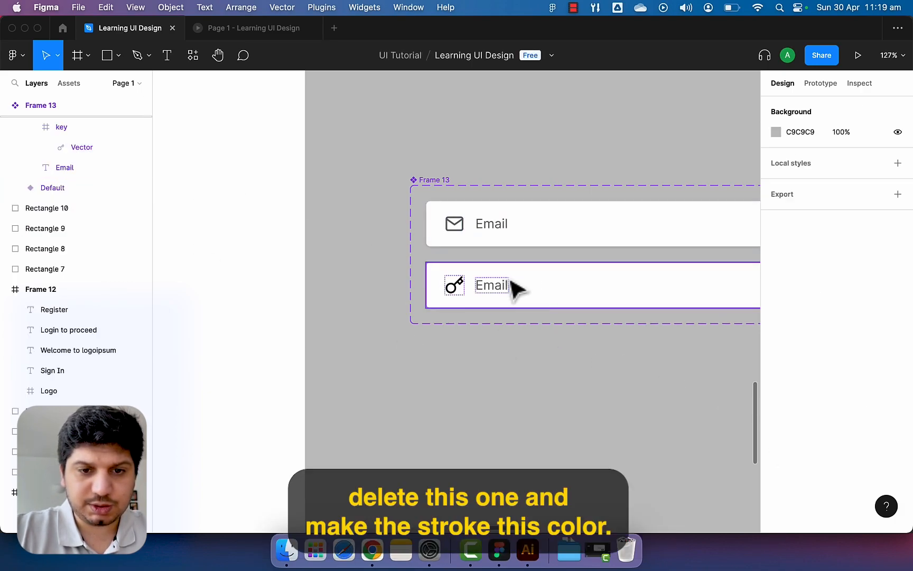
Recolour Variant2's key icon from black to the sampled grey swatch.
click(472, 286)
click(453, 286)
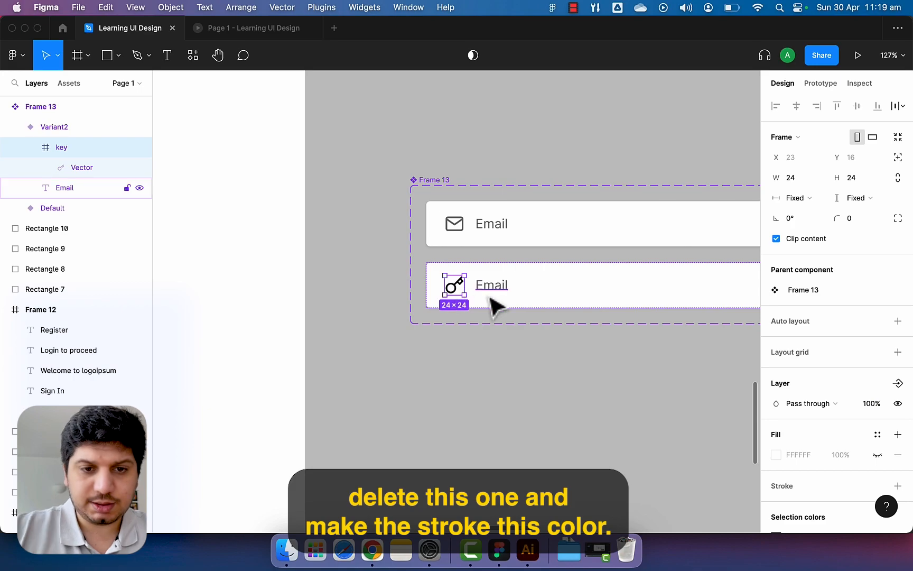
scroll(491, 304, down, 6)
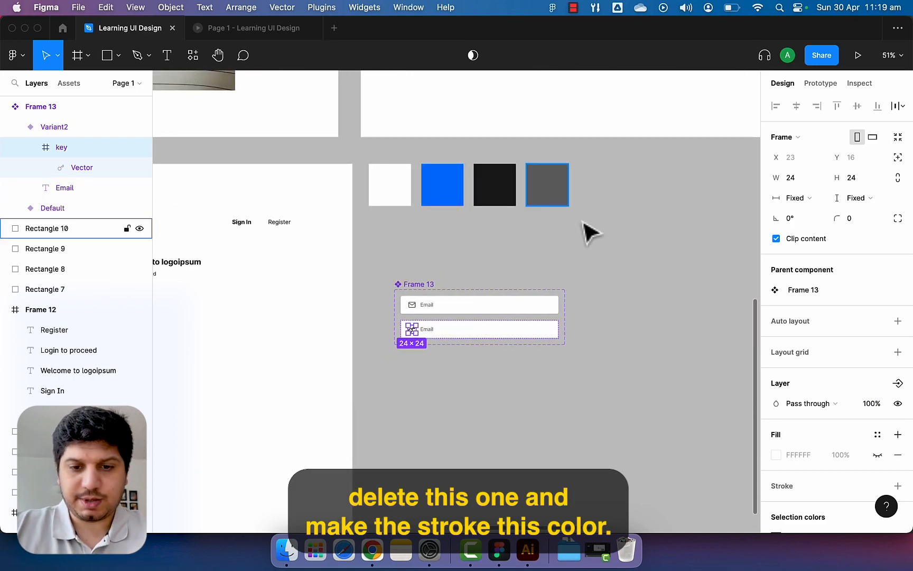
scroll(795, 429, down, 3)
click(776, 423)
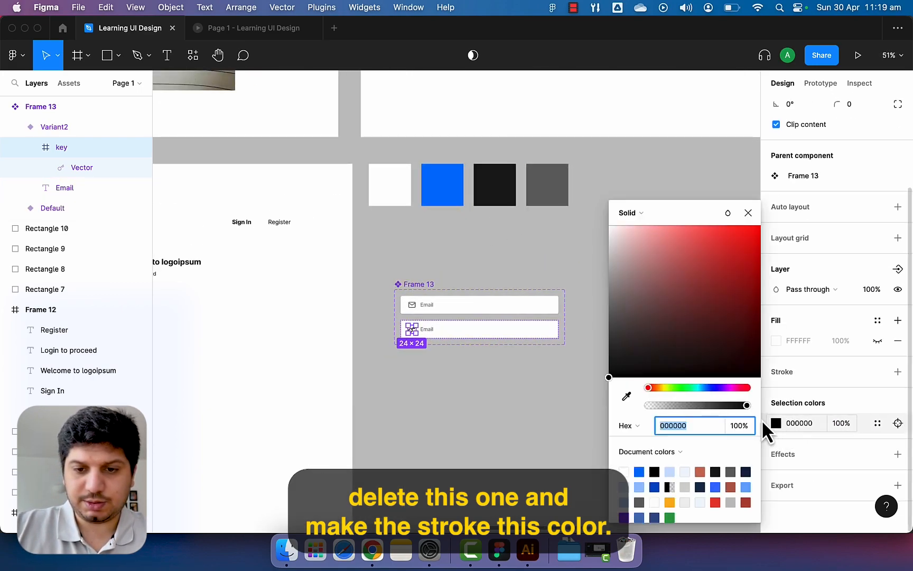
click(624, 396)
click(555, 198)
click(502, 246)
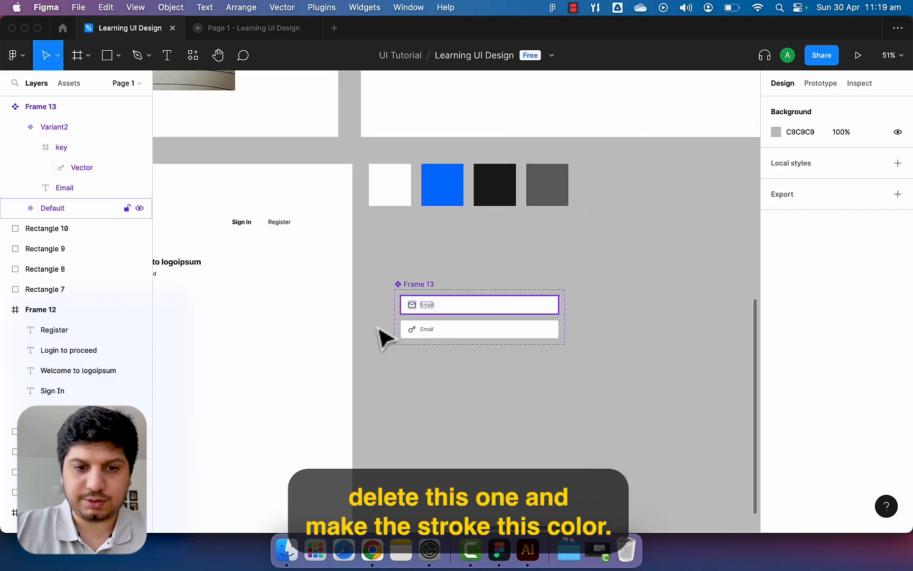
scroll(398, 350, up, 5)
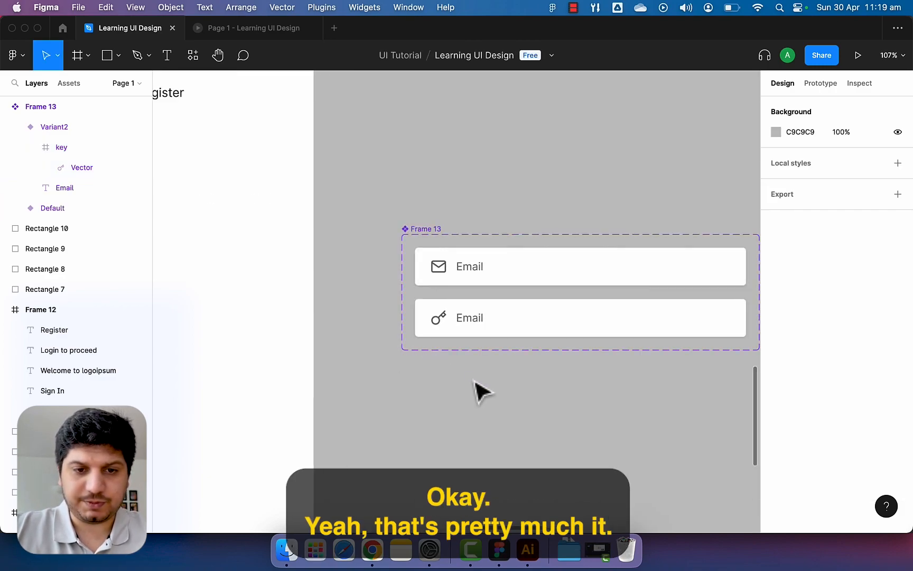
Change the second variant's label text from Email to Password.
double_click(470, 322)
double_click(467, 319)
text(Password)
key(Escape)
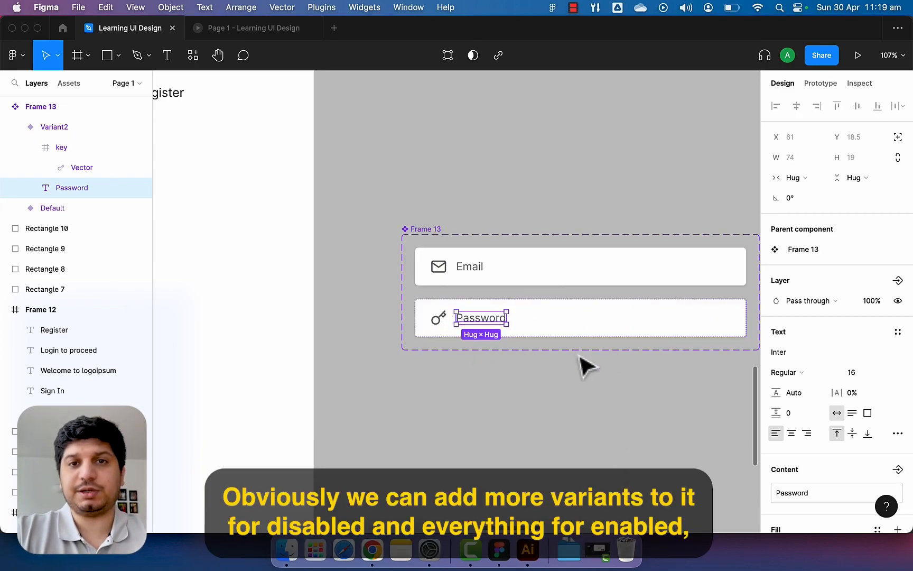
click(566, 376)
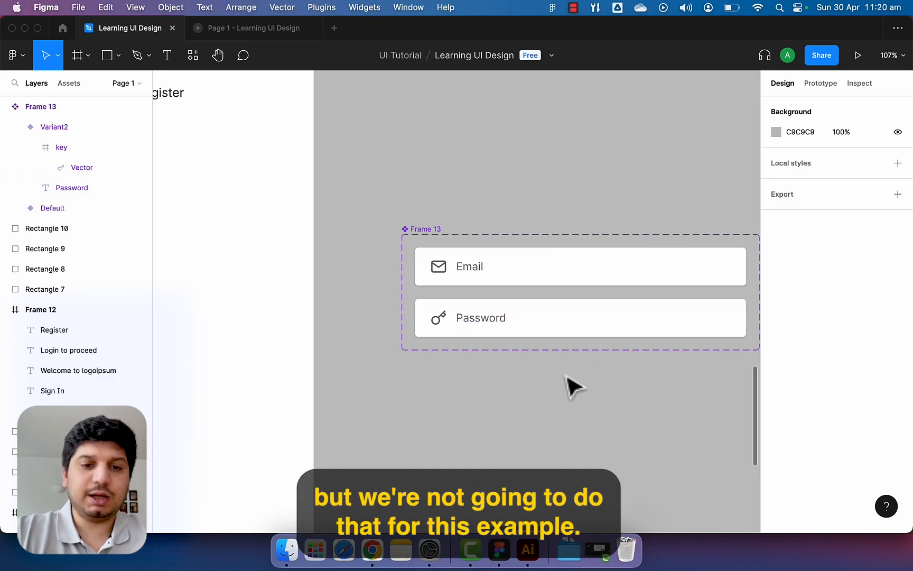
Drag an instance of the Default Email variant onto the login page.
scroll(573, 386, down, 5)
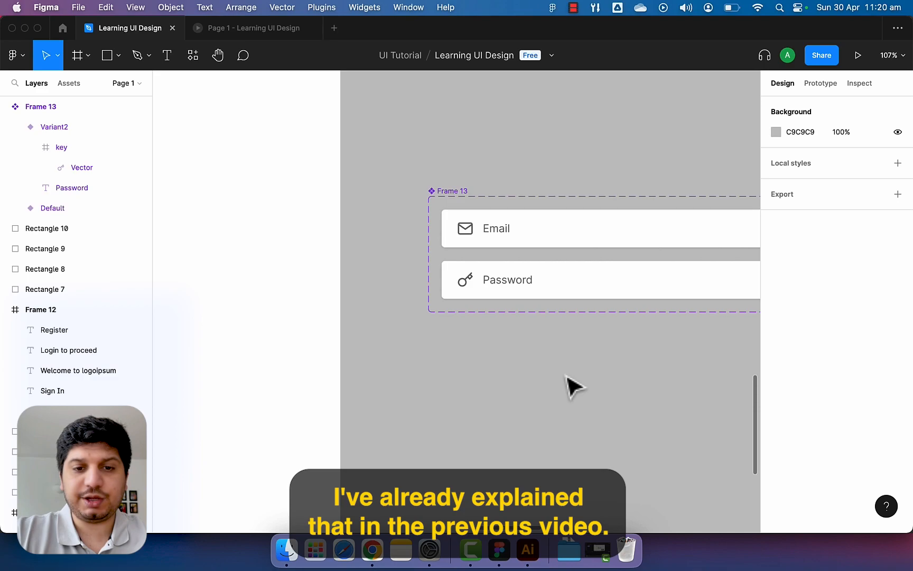
click(621, 285)
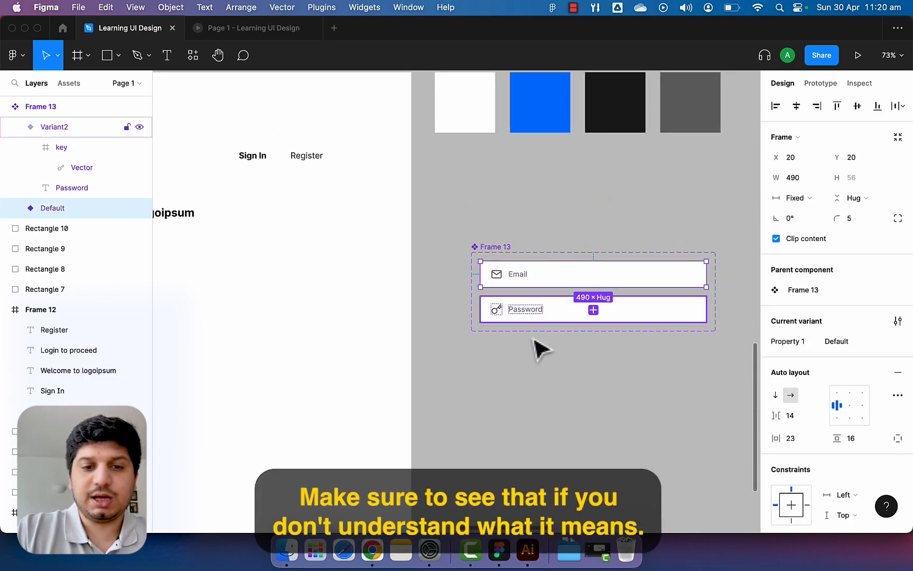
scroll(533, 338, up, 2)
scroll(533, 338, left, 2)
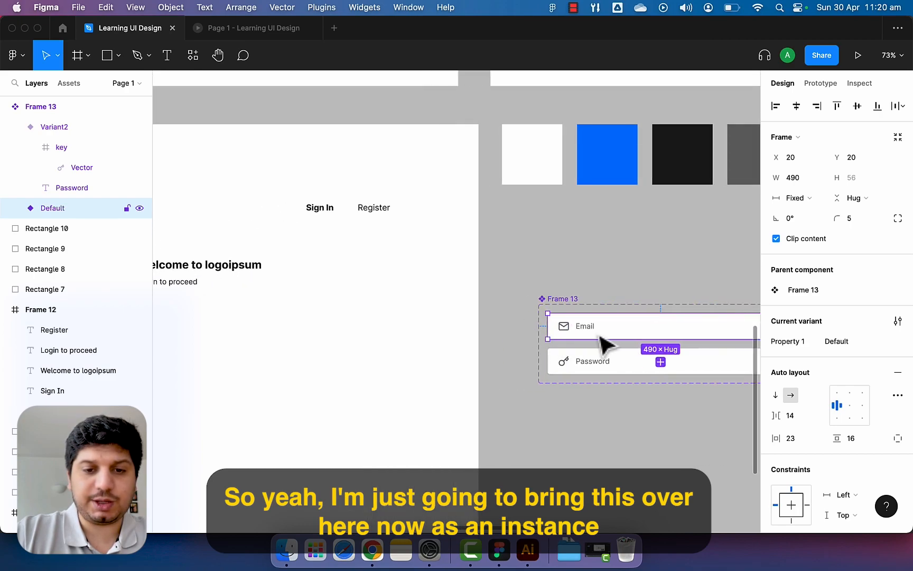
drag(602, 336, 277, 343)
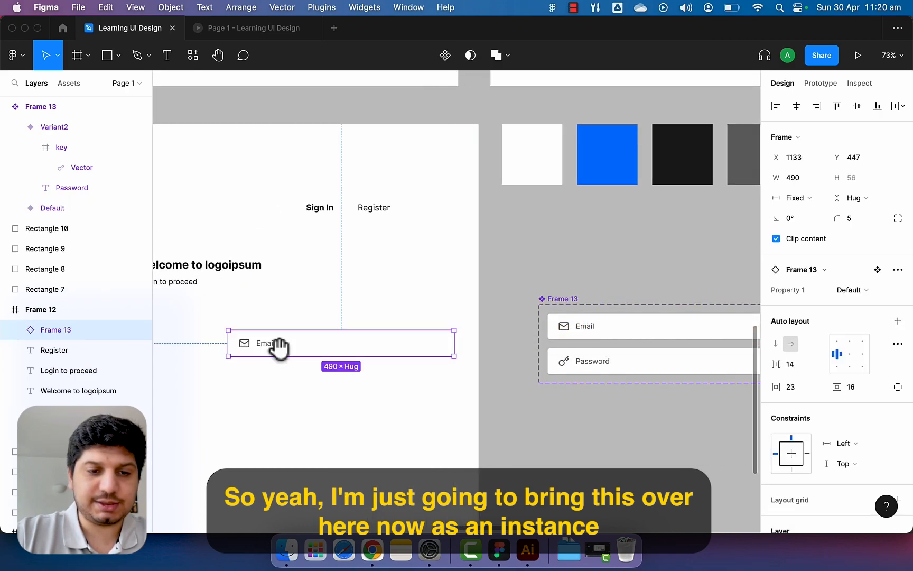
Align the Email input under 'Login to proceed' and duplicate it just below.
scroll(261, 331, left, 3)
scroll(260, 332, down, 1)
drag(418, 311, 324, 282)
drag(386, 283, 388, 326)
Rename the component's variant property from Property 1 to Type.
click(847, 294)
click(796, 304)
click(692, 290)
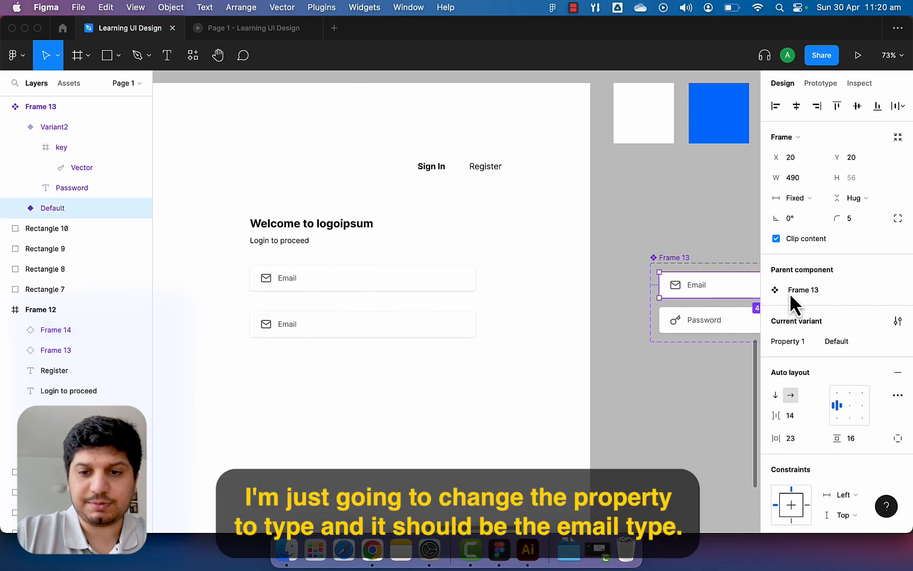
double_click(801, 343)
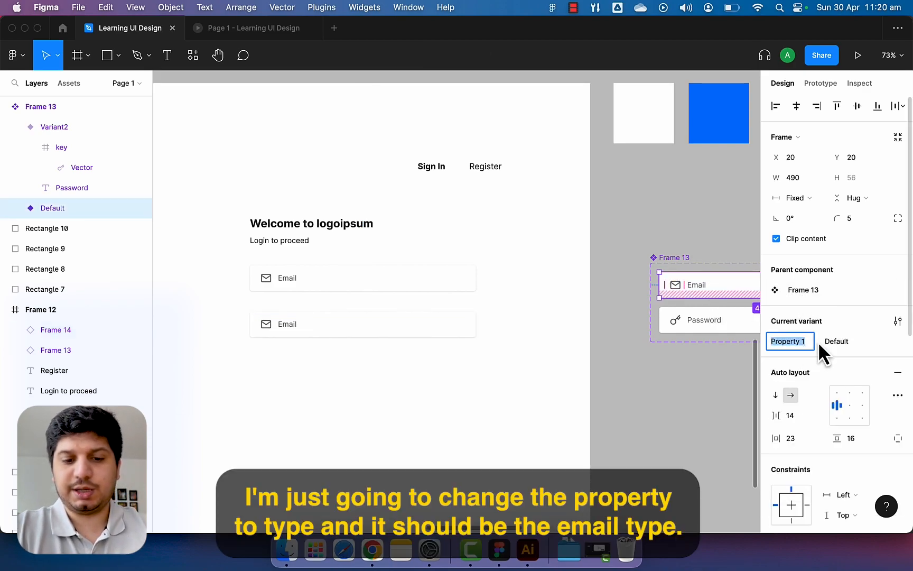
text(Type)
key(Return)
Name the two variant values Email and Password.
click(865, 346)
text(Email)
key(Return)
click(728, 324)
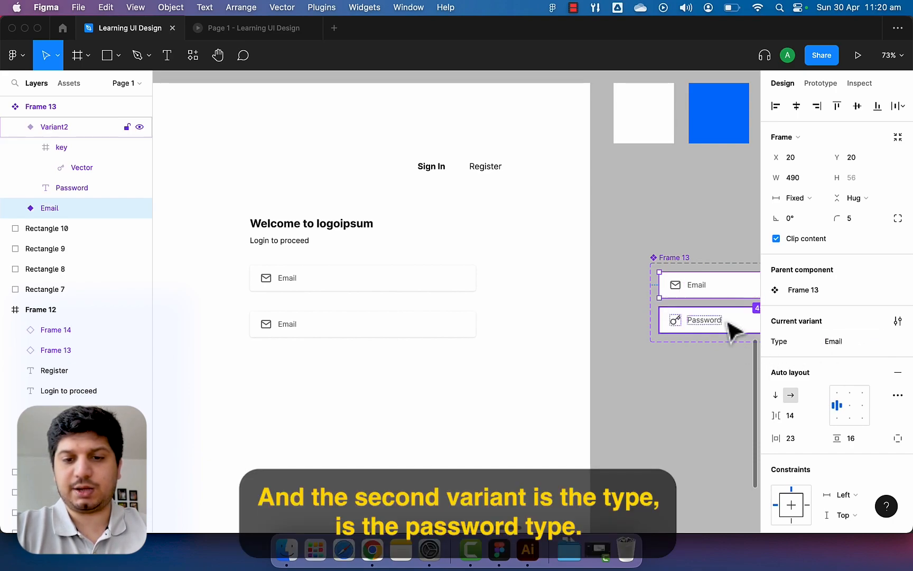
double_click(851, 339)
text(Password)
key(Return)
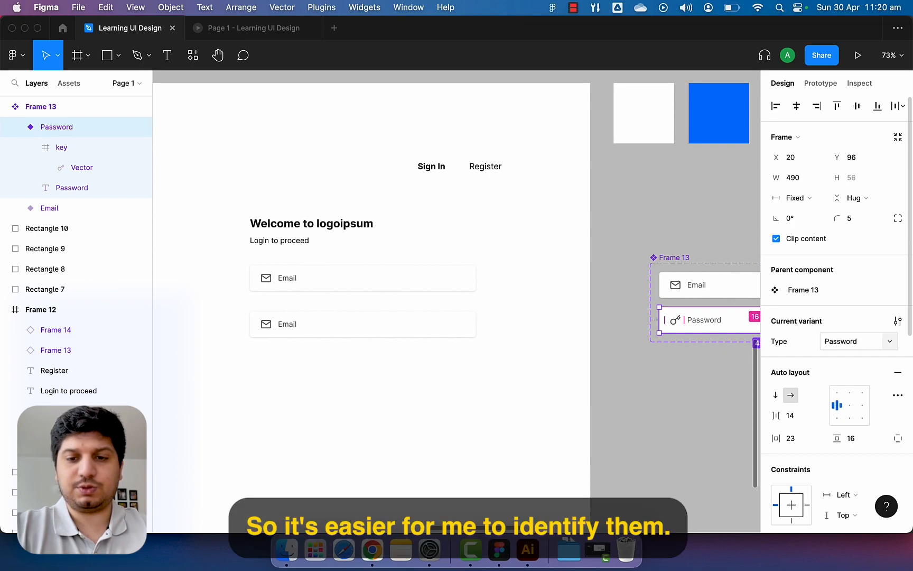
Switch the lower login-page input to the Password type and nudge it up toward Email.
click(426, 297)
click(377, 317)
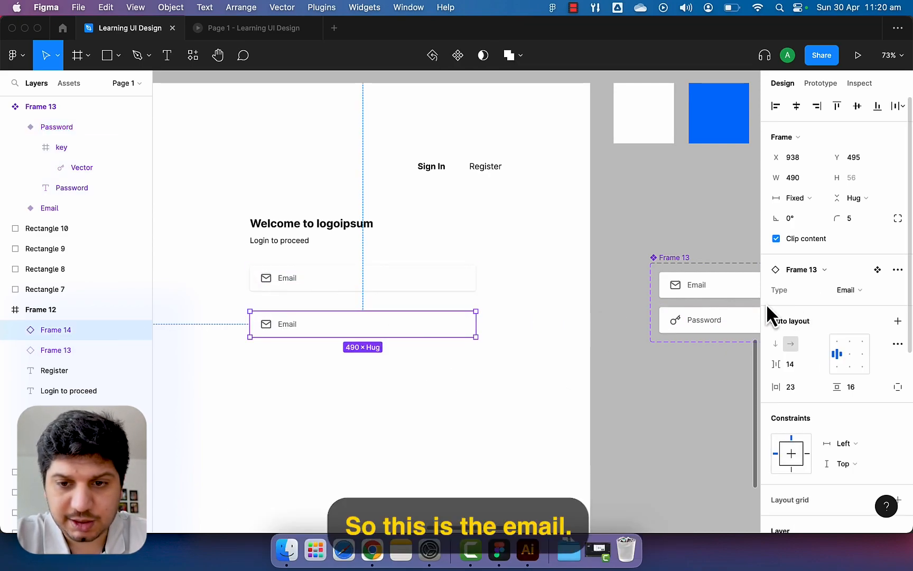
click(866, 294)
click(871, 307)
drag(403, 328, 410, 318)
Draw the button rectangle below the fields and set its height to 56.
click(409, 350)
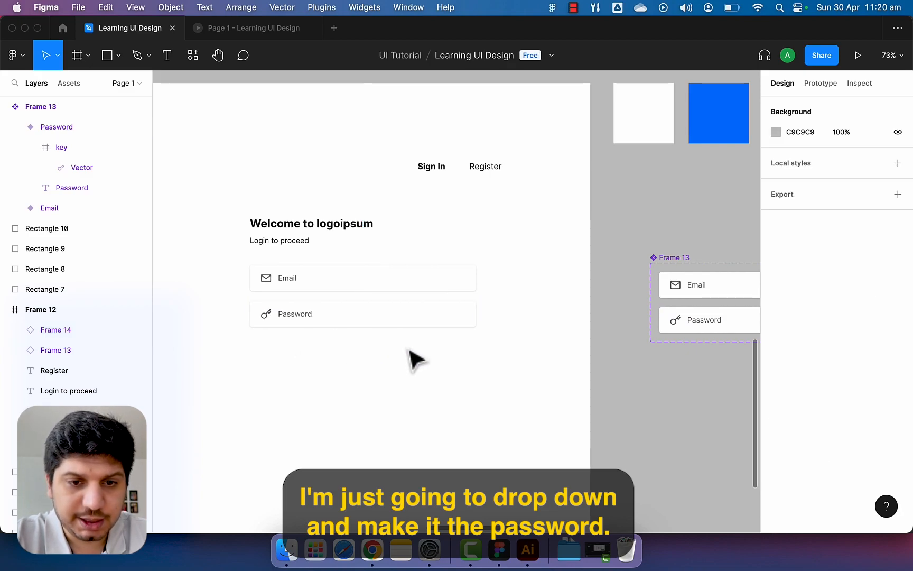
scroll(417, 361, down, 5)
scroll(417, 361, up, 10)
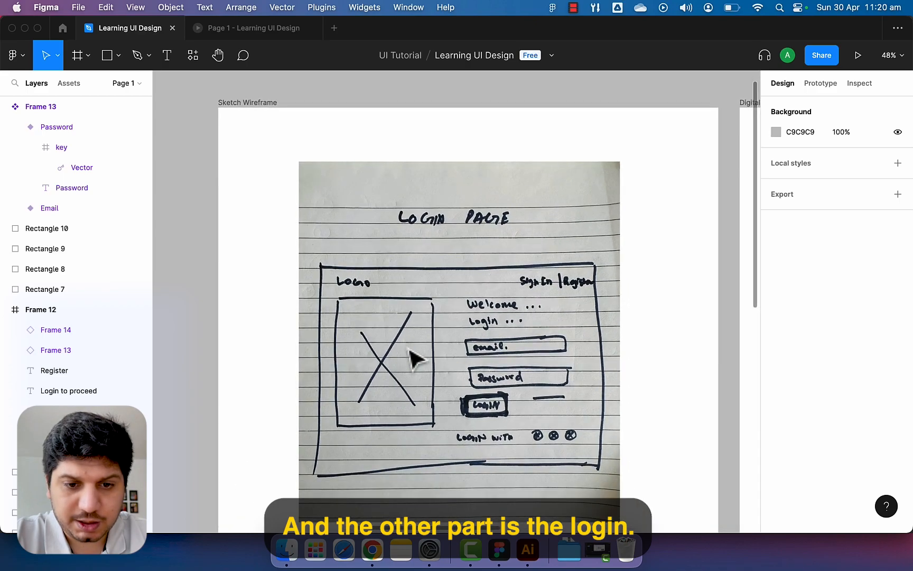
scroll(417, 361, down, 5)
scroll(417, 361, right, 4)
scroll(410, 350, down, 10)
scroll(408, 357, right, 2)
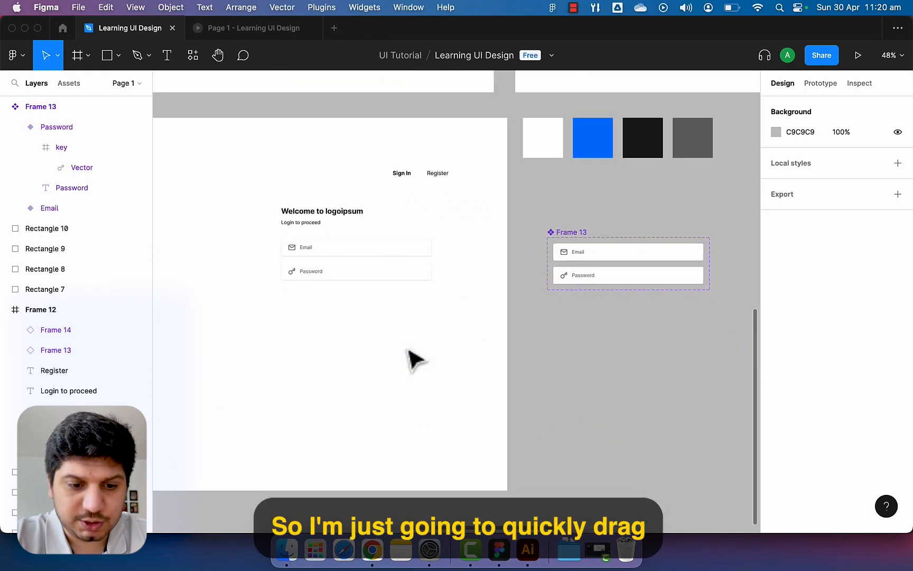
key(r)
drag(308, 328, 383, 349)
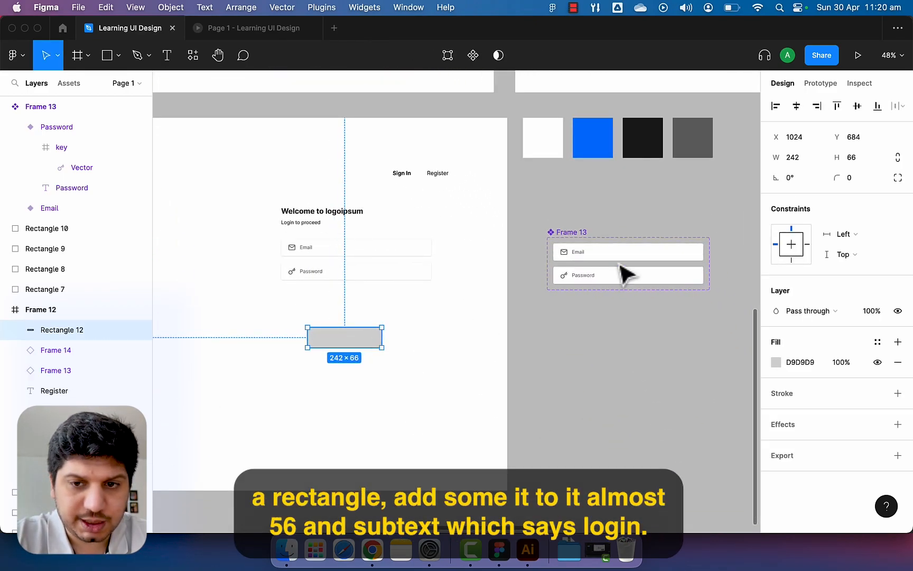
click(852, 158)
text(56)
key(Return)
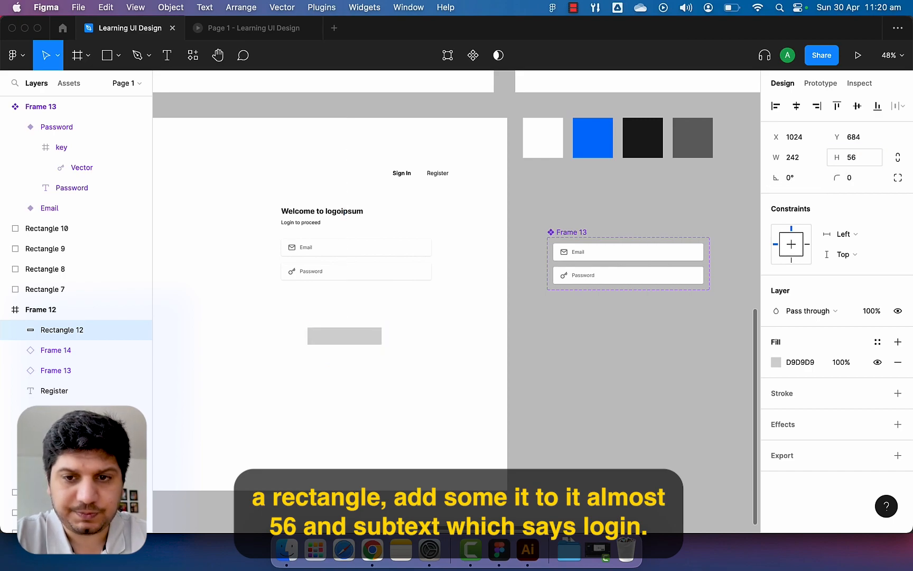
Add bold 'Login' text centred on the button rectangle.
scroll(351, 364, up, 5)
click(378, 393)
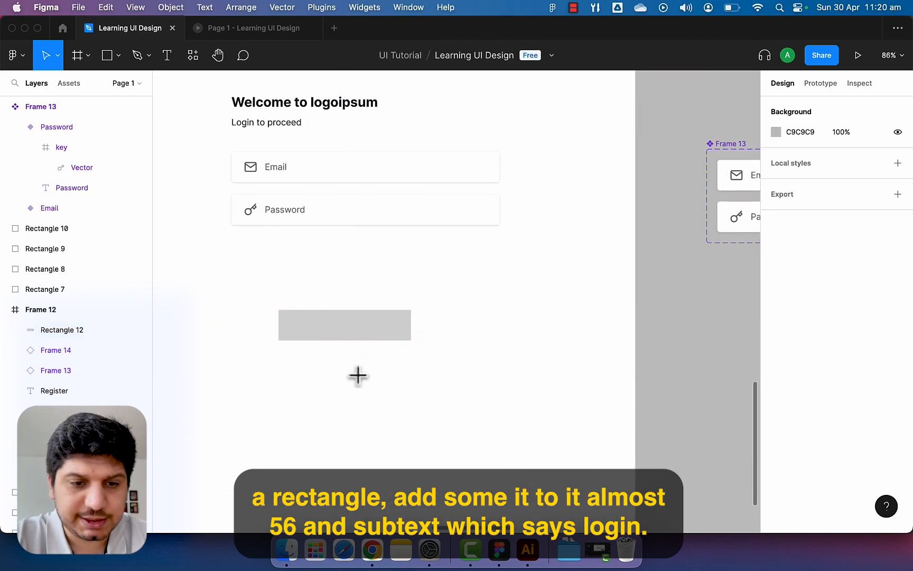
key(t)
click(354, 392)
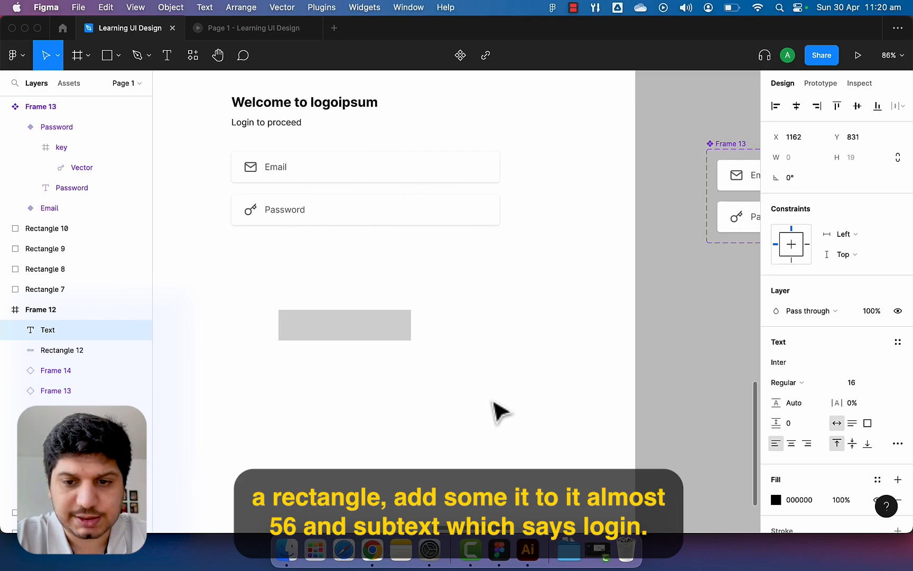
text(Login)
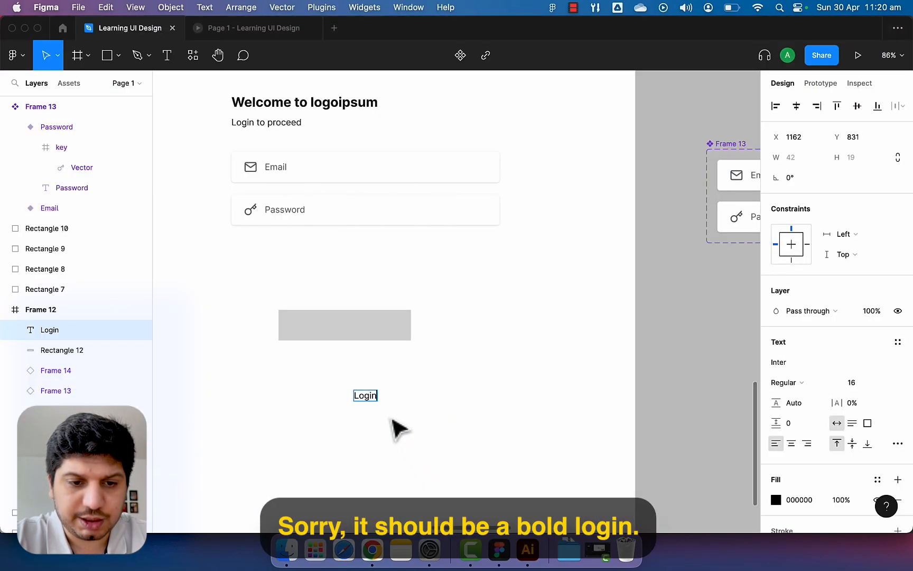
key(Escape)
key(super+b)
click(412, 414)
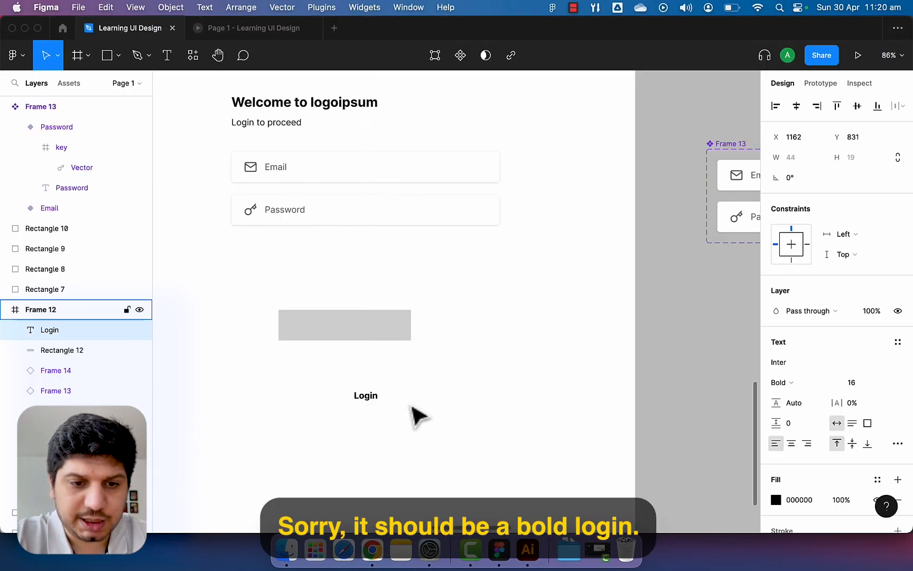
drag(375, 394, 352, 334)
click(362, 367)
Fill the button rectangle with the sampled blue swatch.
click(385, 333)
scroll(491, 326, down, 4)
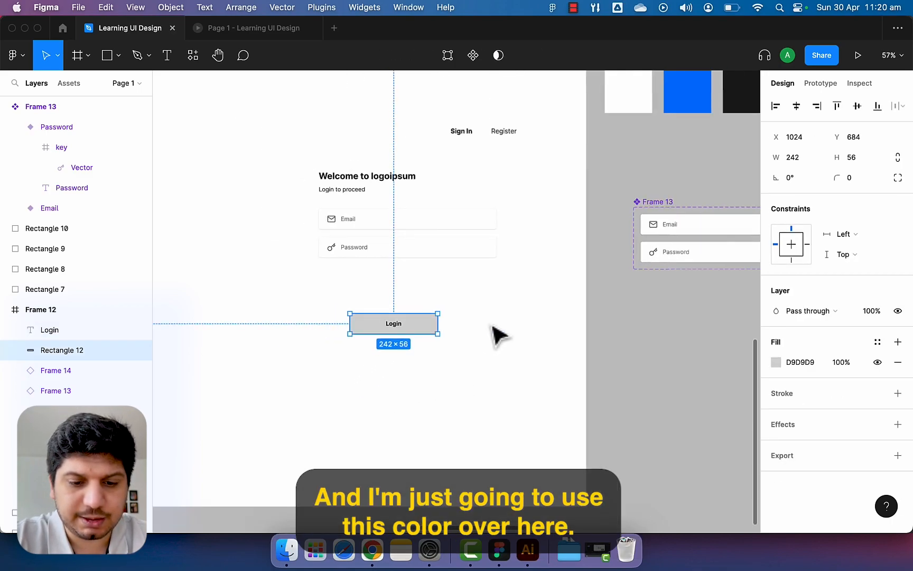
scroll(493, 326, right, 3)
key(i)
click(616, 98)
click(357, 353)
Make the Login text white using the sampled white swatch.
click(336, 336)
click(327, 331)
click(775, 498)
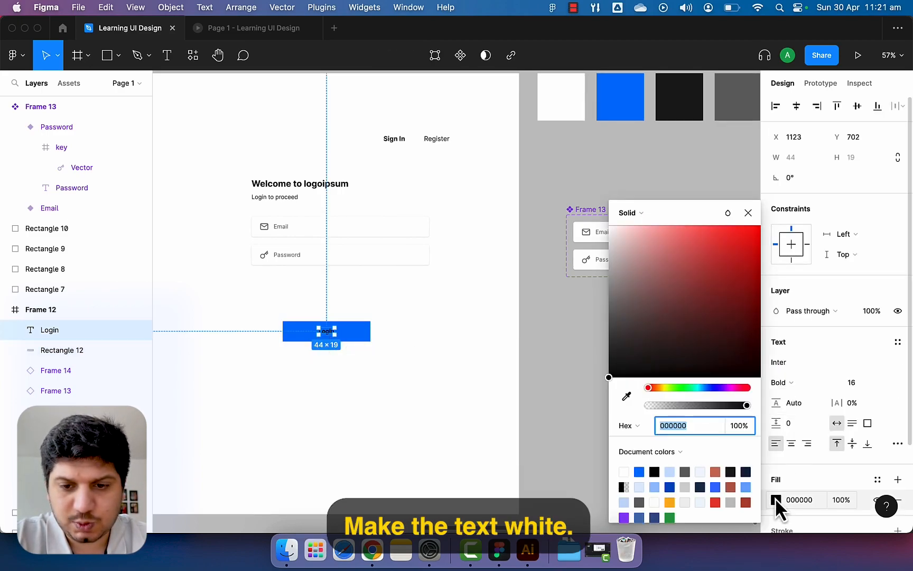
click(627, 396)
click(561, 96)
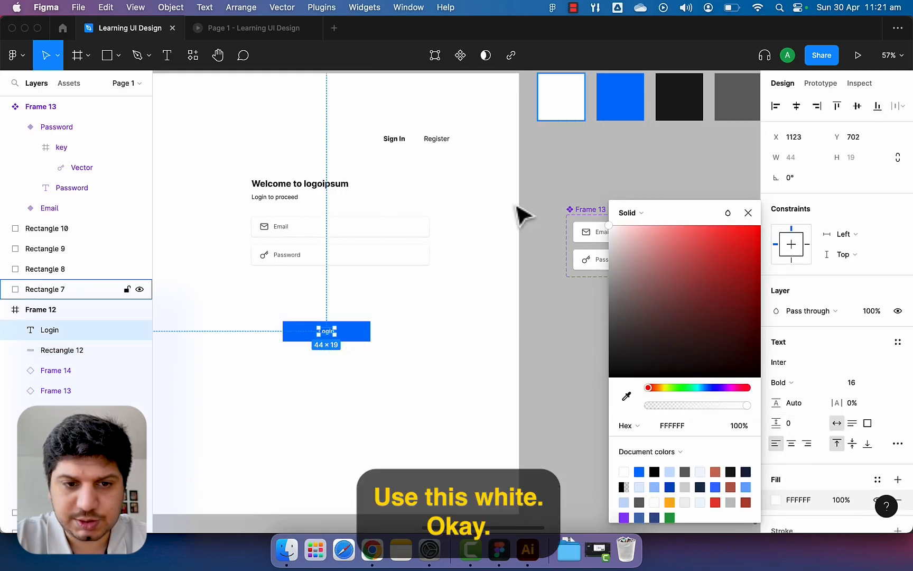
click(470, 278)
Select the Login text and blue rectangle together after undoing a trial move.
scroll(335, 350, up, 1)
click(357, 331)
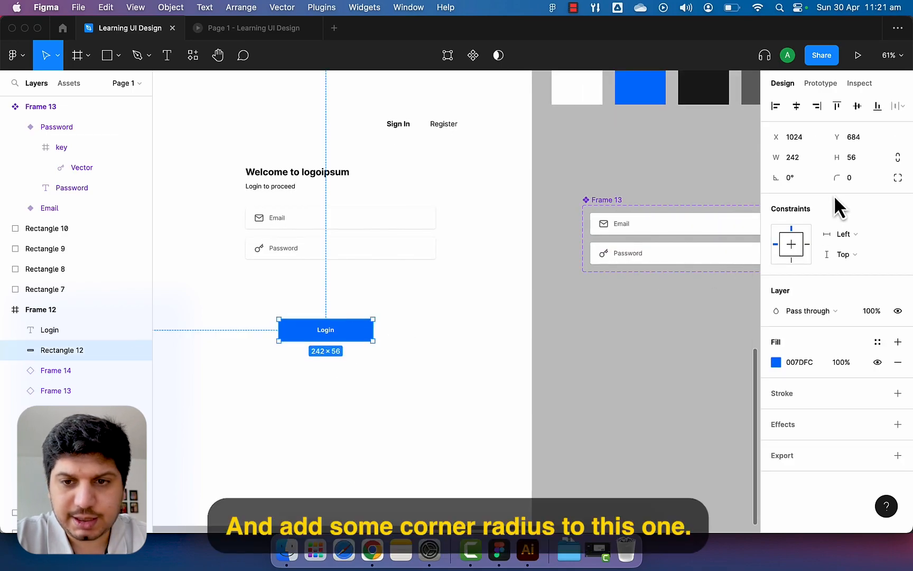
click(381, 354)
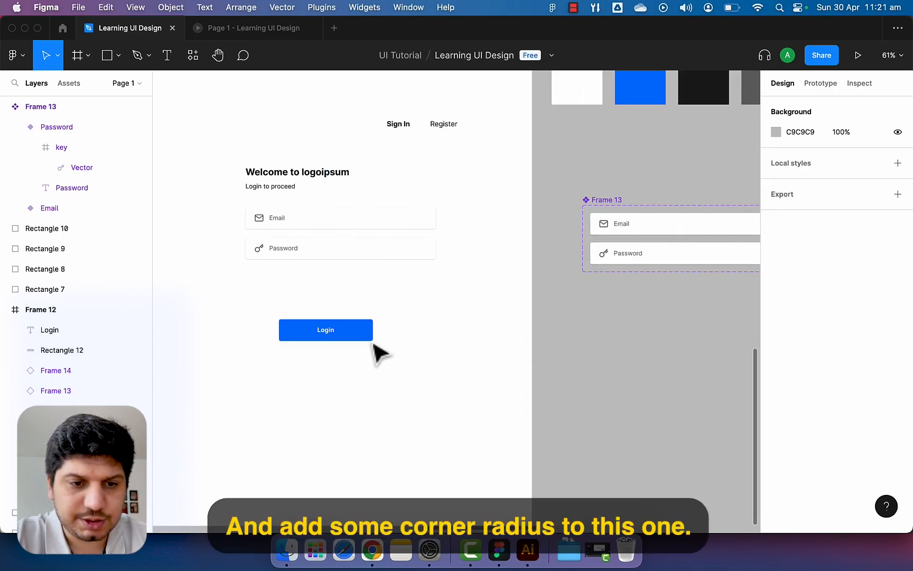
drag(366, 339, 326, 289)
key(super+z)
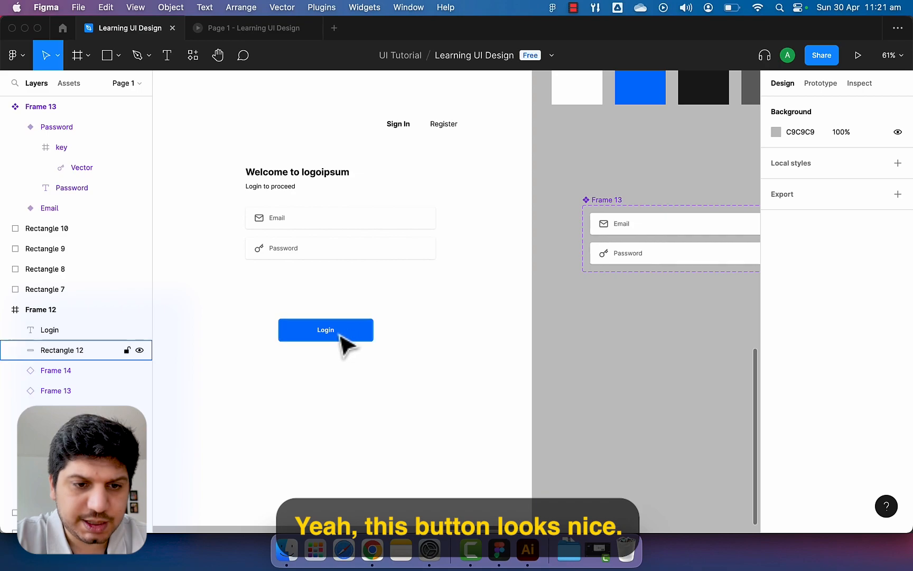
click(341, 333)
shift+click(357, 334)
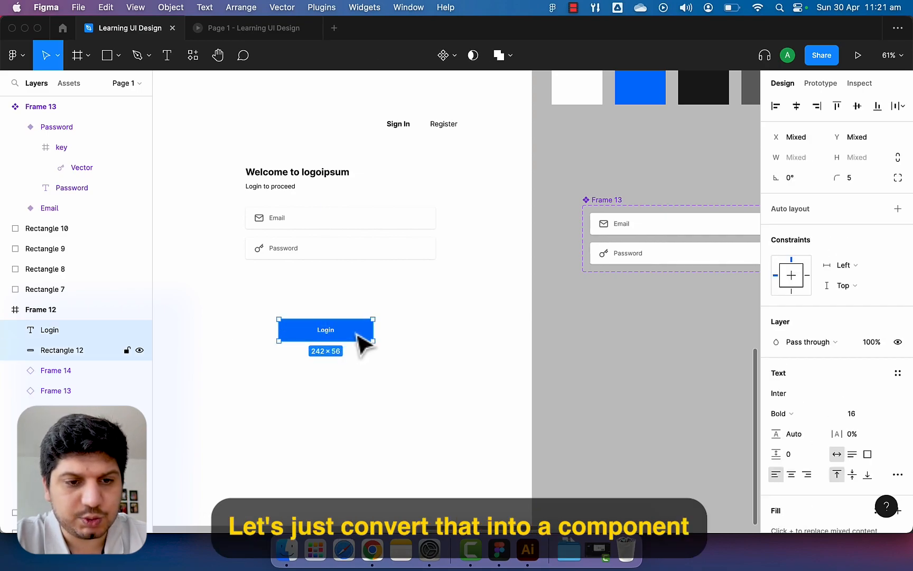
Wrap the Login button in auto layout, move it below the inputs and make it a component.
key(shift+a)
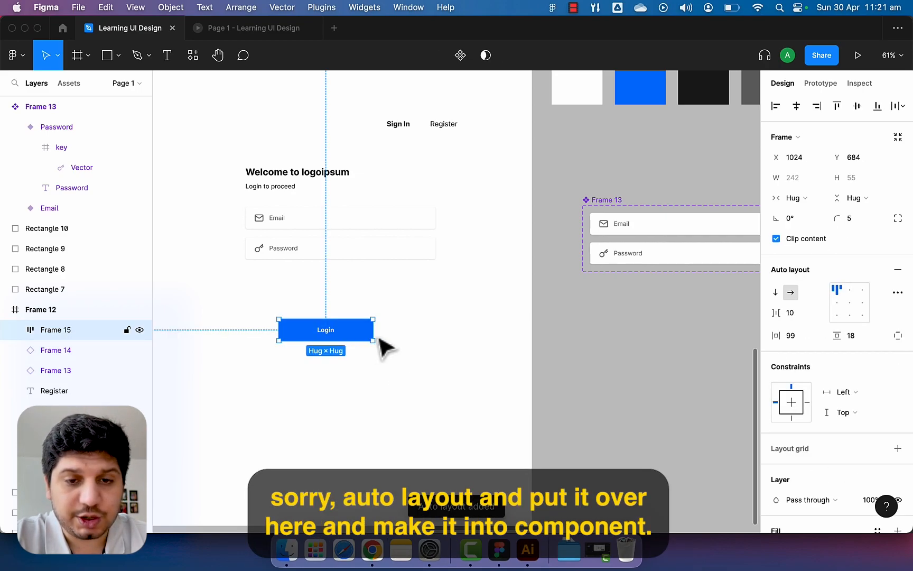
drag(369, 338, 657, 324)
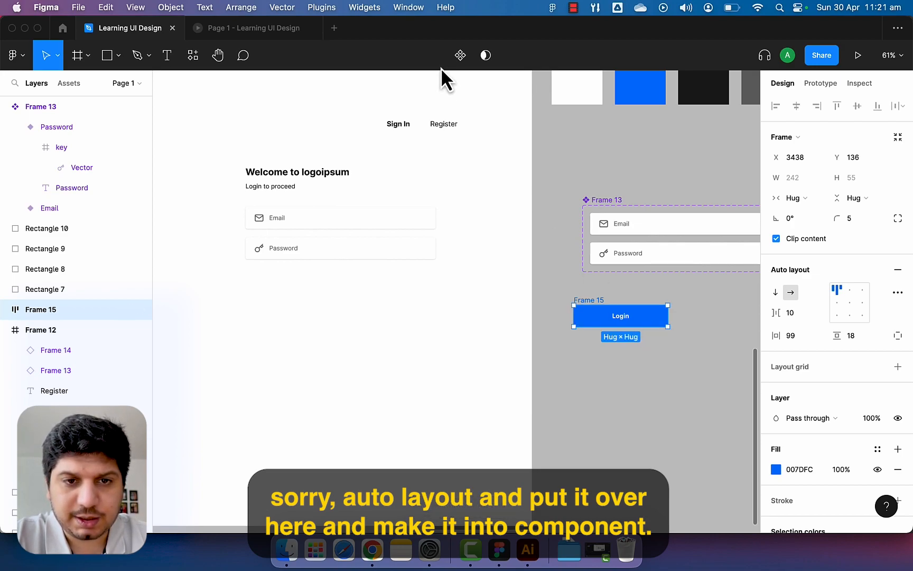
click(460, 55)
drag(654, 317, 662, 317)
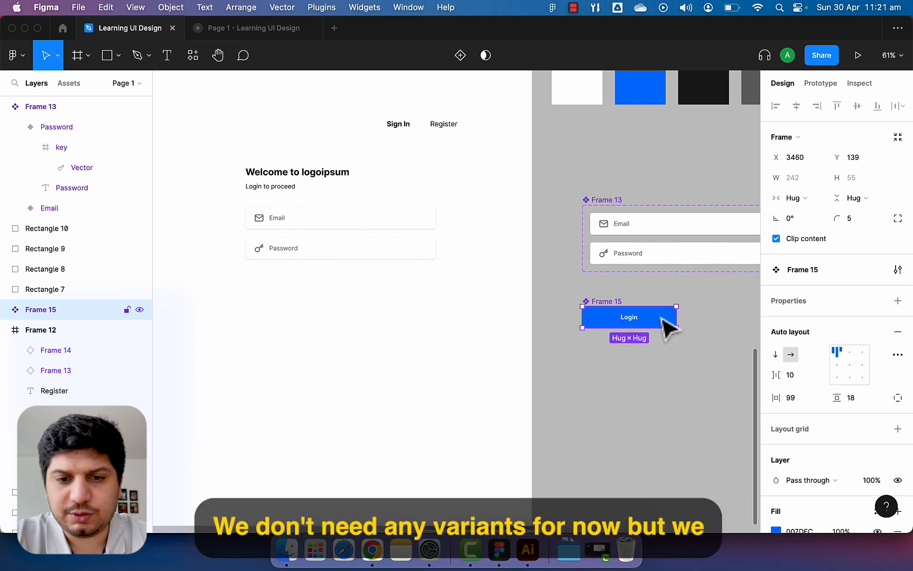
Add a second variant, naming the property State and the new variant Hovered.
click(460, 55)
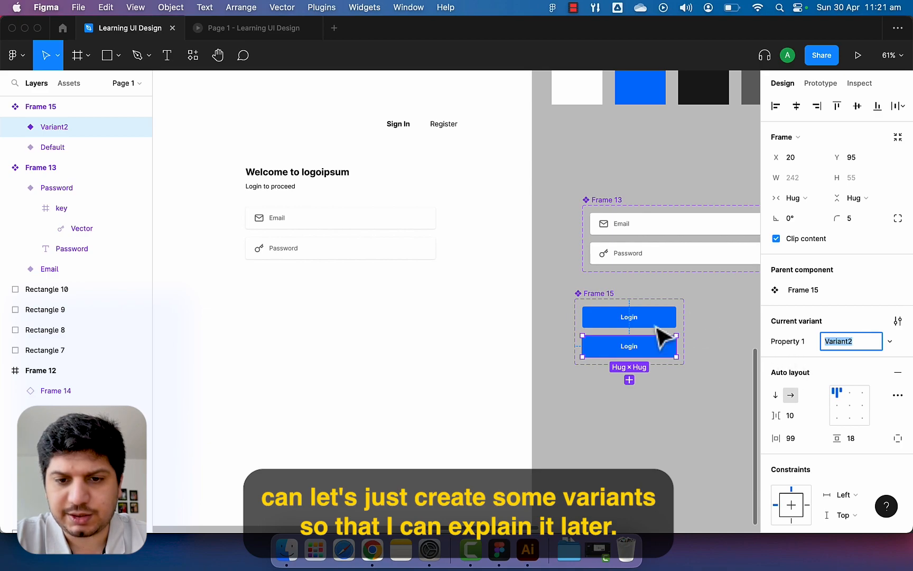
click(673, 327)
double_click(804, 344)
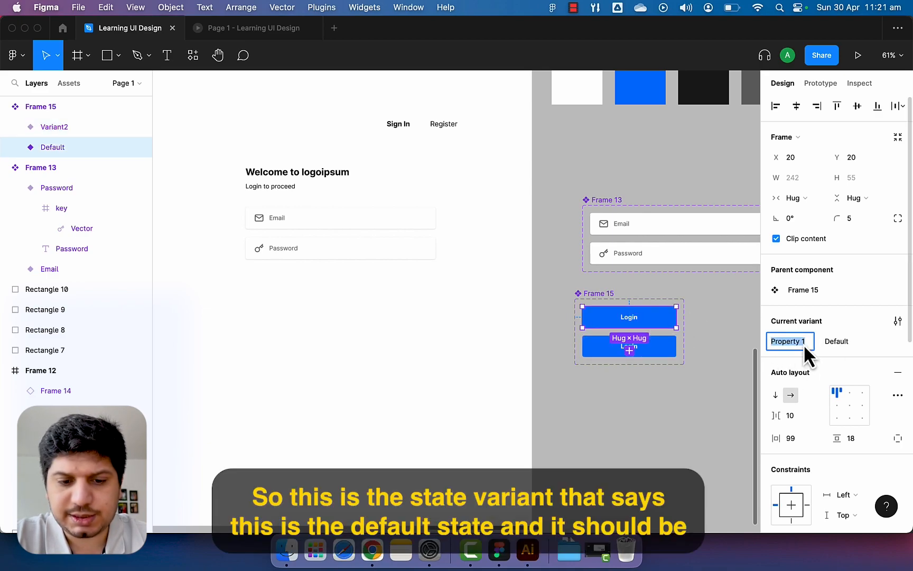
text(State)
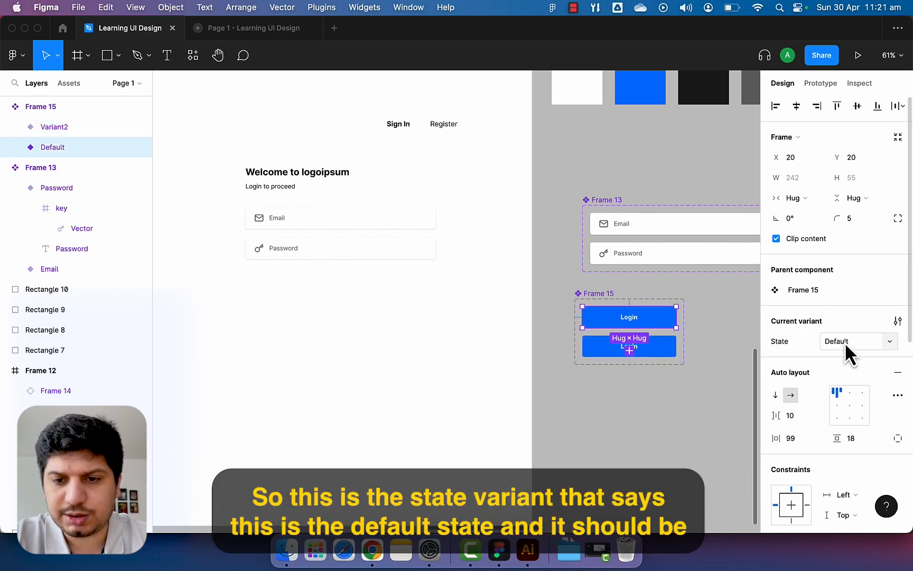
click(664, 352)
click(852, 347)
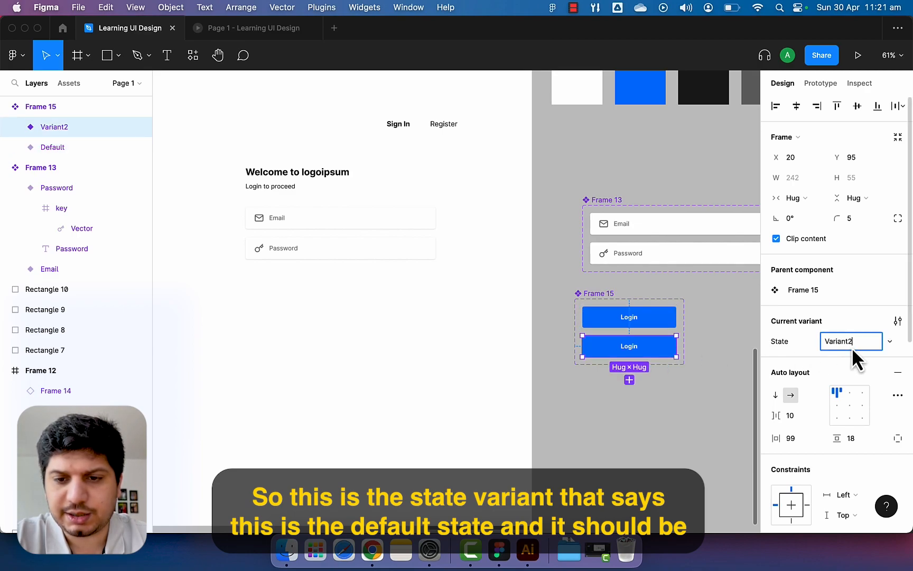
text(Hovered)
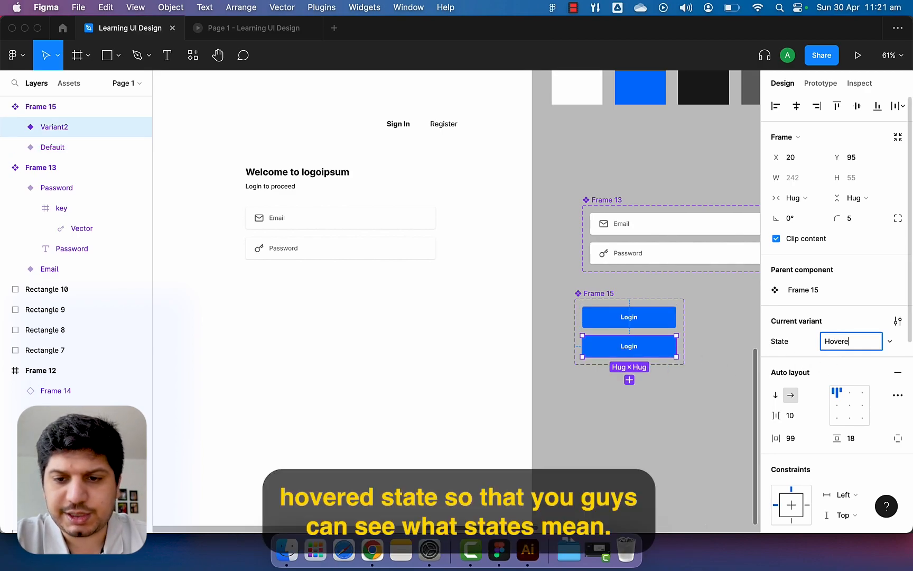
click(726, 382)
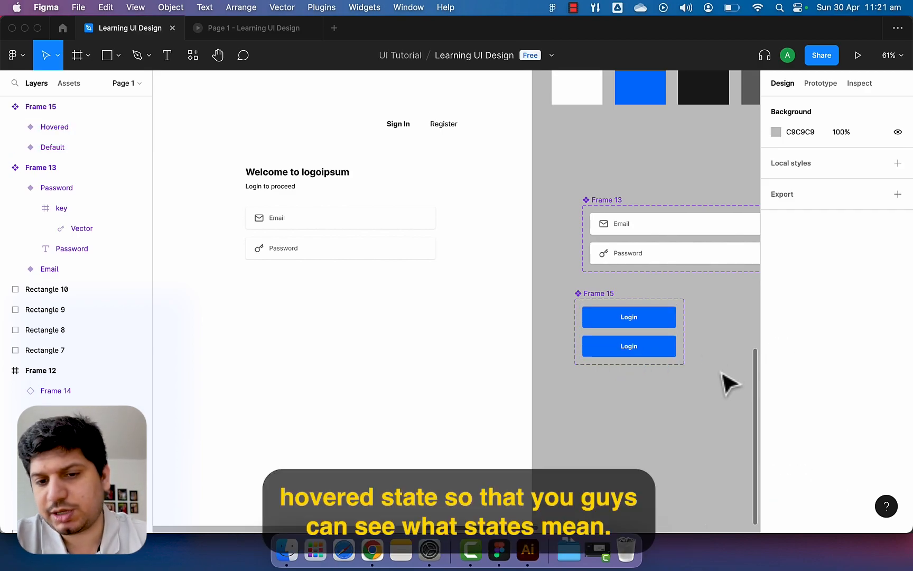
Darken the Hovered variant's fill colour to 0063C8.
click(666, 344)
click(670, 326)
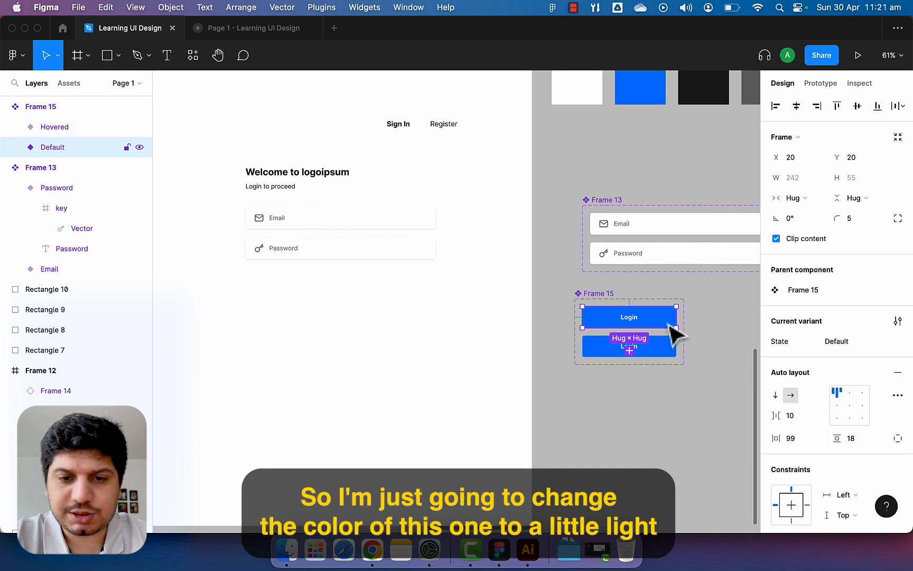
click(672, 346)
scroll(801, 370, down, 6)
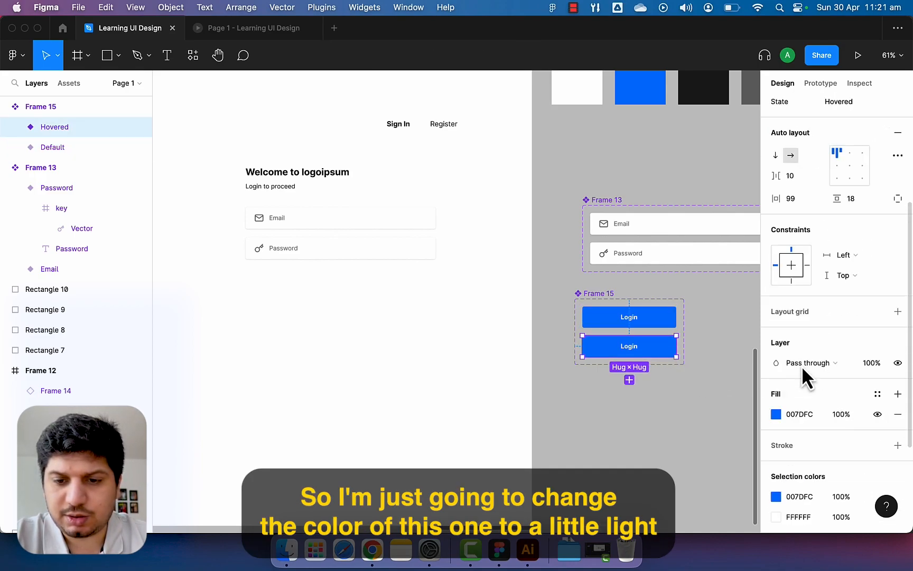
click(776, 320)
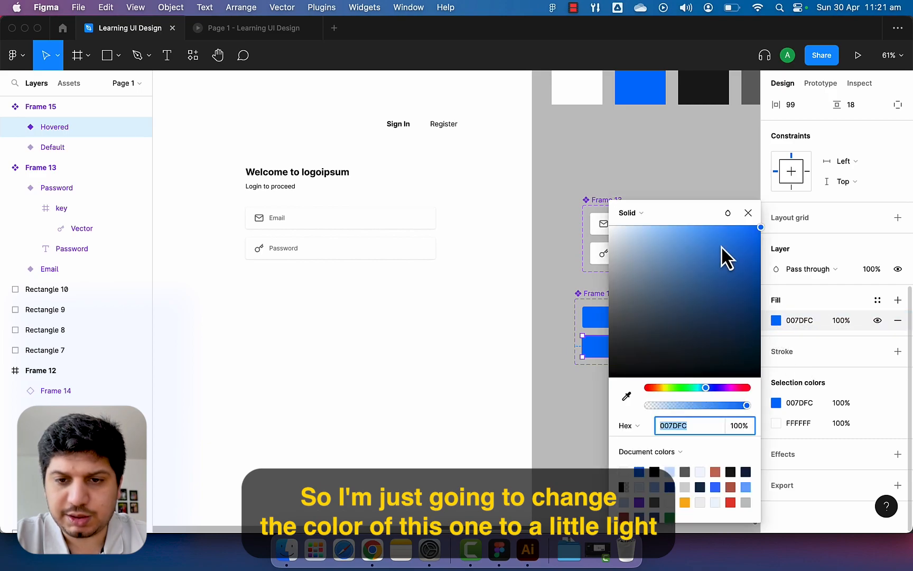
drag(740, 232, 763, 264)
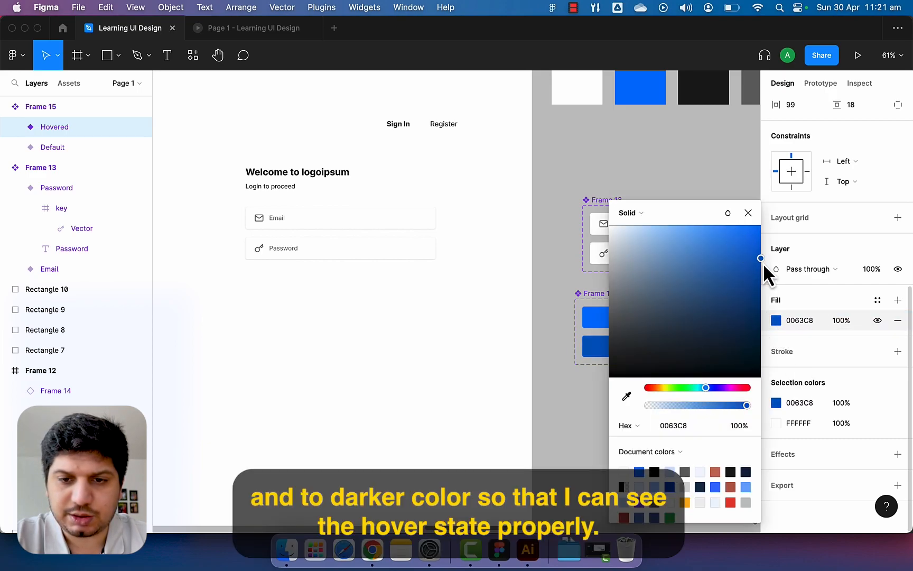
click(750, 218)
click(717, 342)
scroll(718, 342, right, 2)
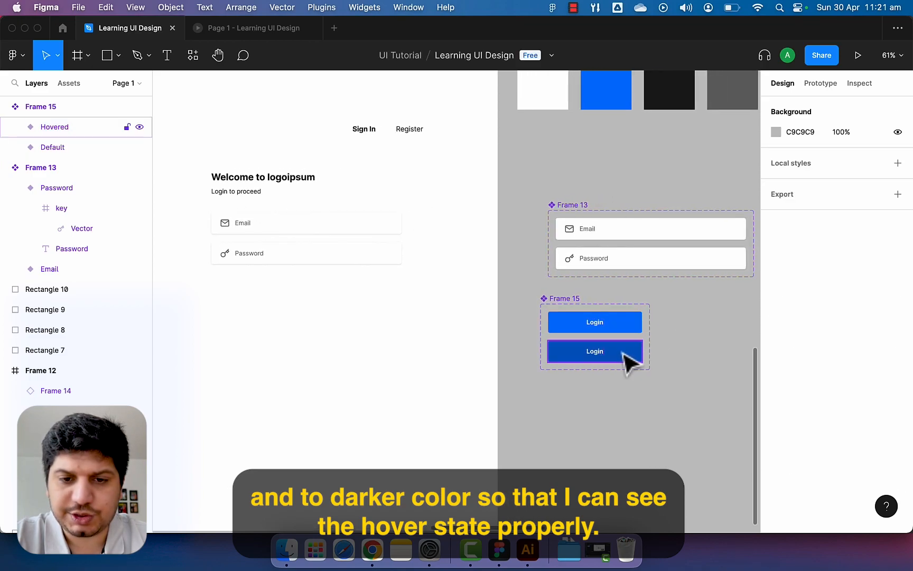
click(635, 331)
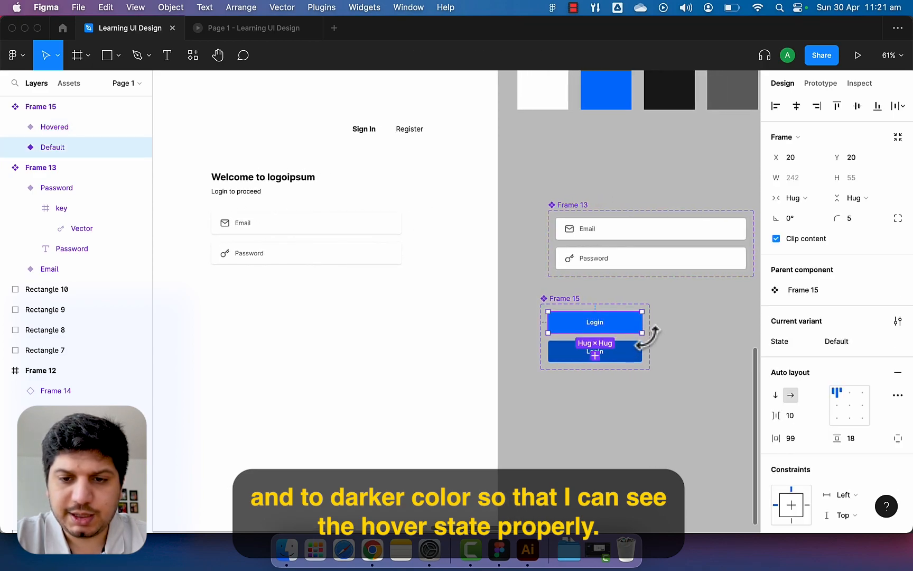
Place a Login instance under the password field; on click, Default smart-animates to Hovered.
drag(591, 333, 299, 298)
click(633, 323)
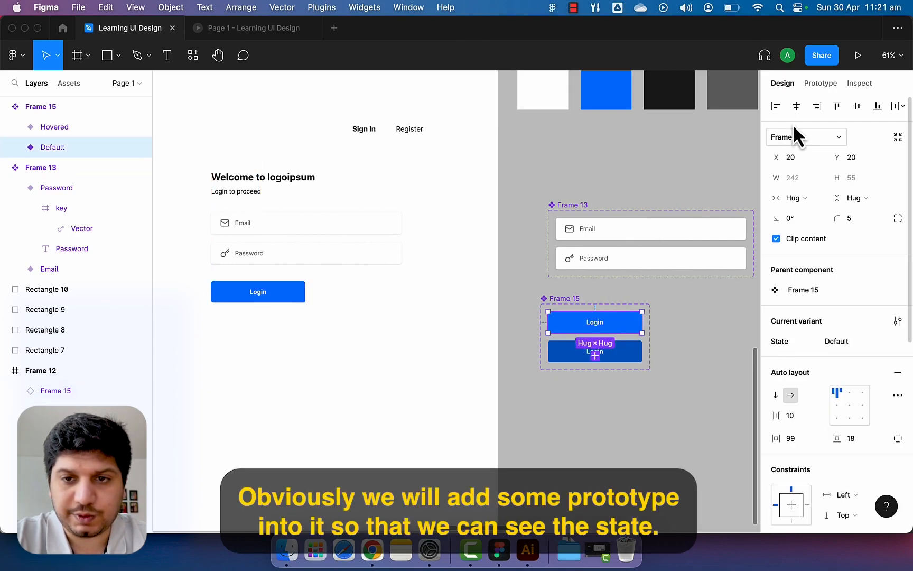
click(821, 83)
drag(643, 323, 626, 352)
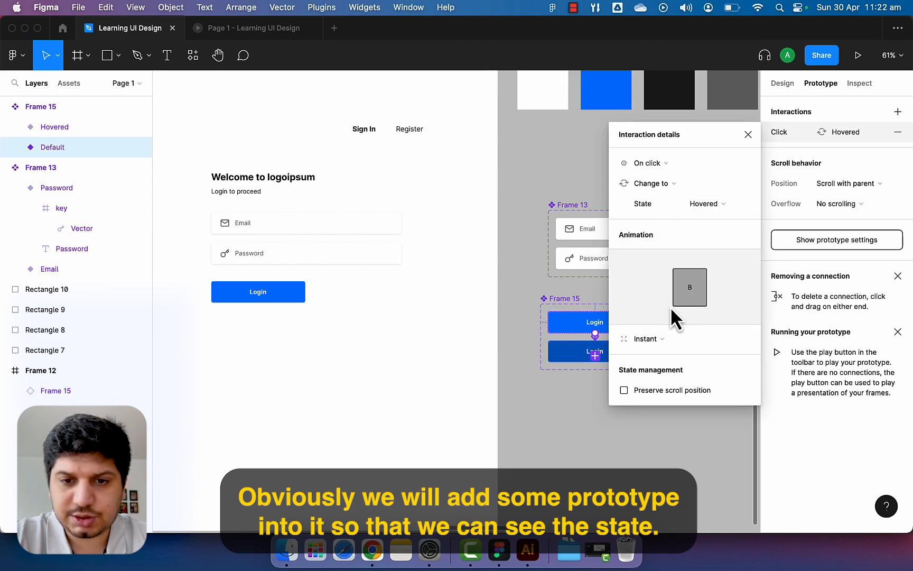
click(647, 340)
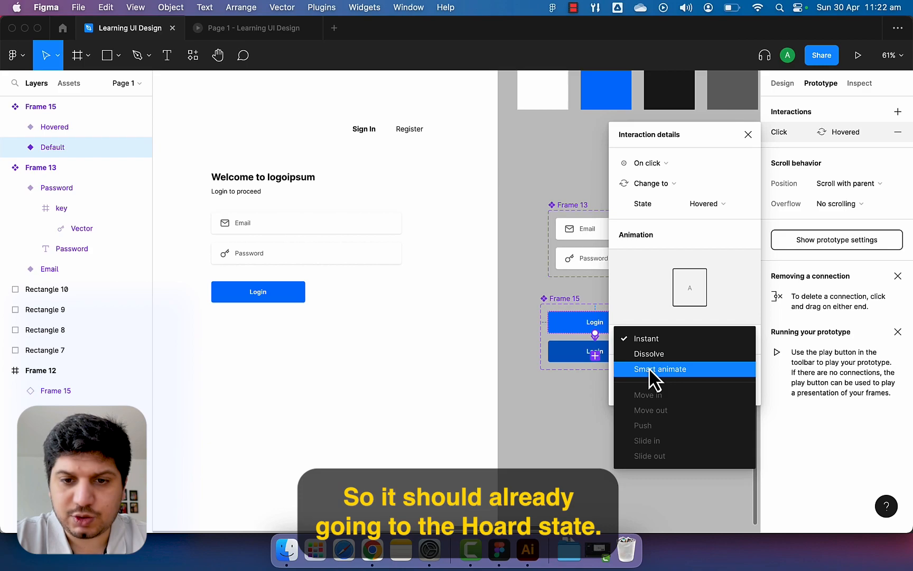
click(653, 369)
click(748, 134)
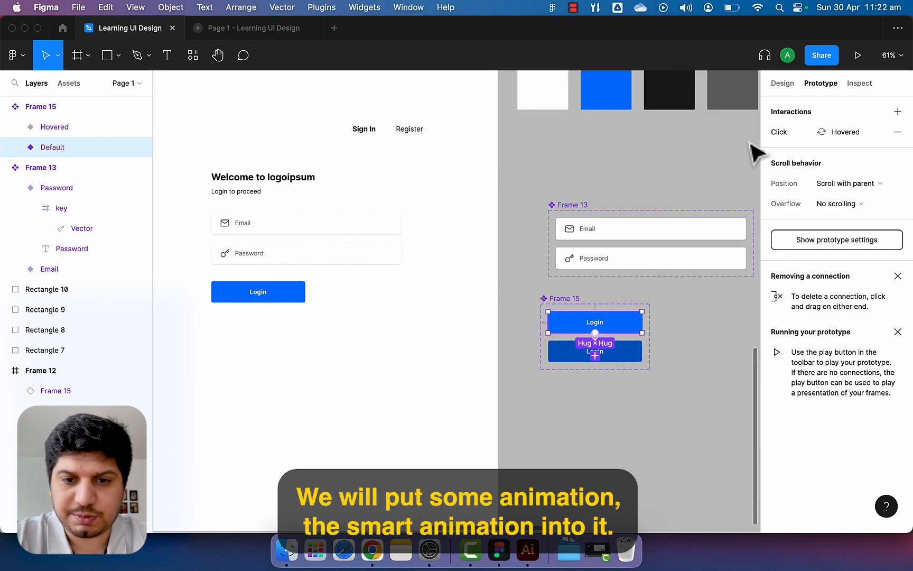
click(605, 444)
scroll(389, 347, left, 3)
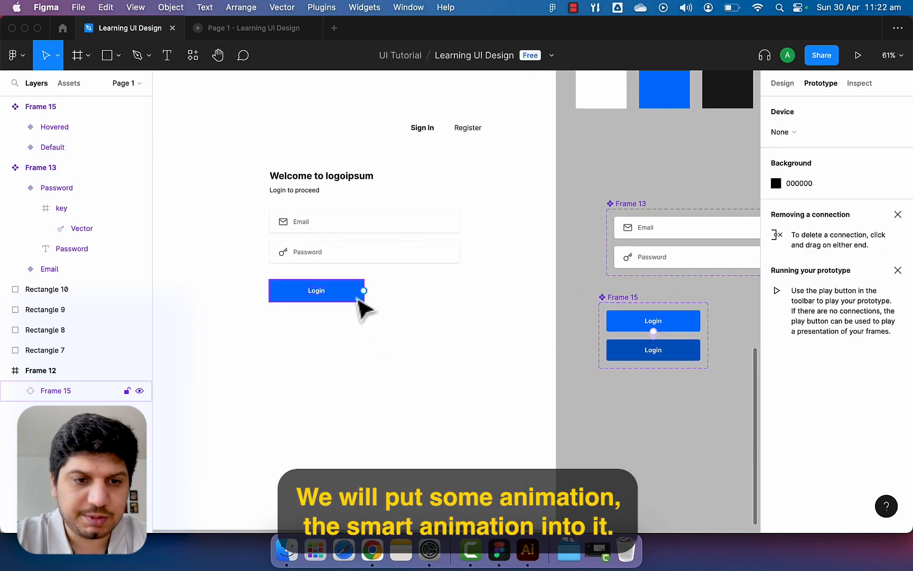
scroll(363, 306, up, 1)
scroll(363, 306, right, 1)
Add a 'Reset Password' text beside the Login button.
click(303, 279)
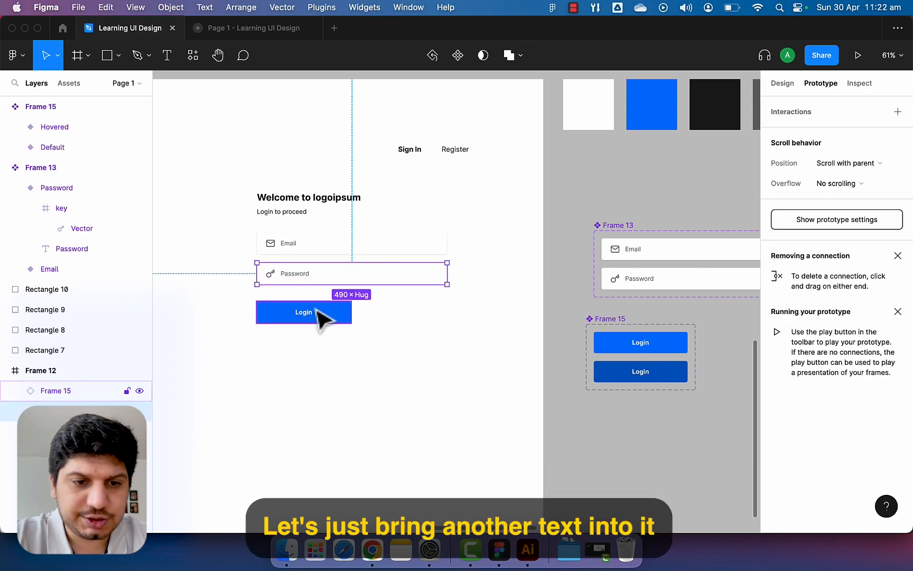
click(443, 364)
key(t)
click(390, 321)
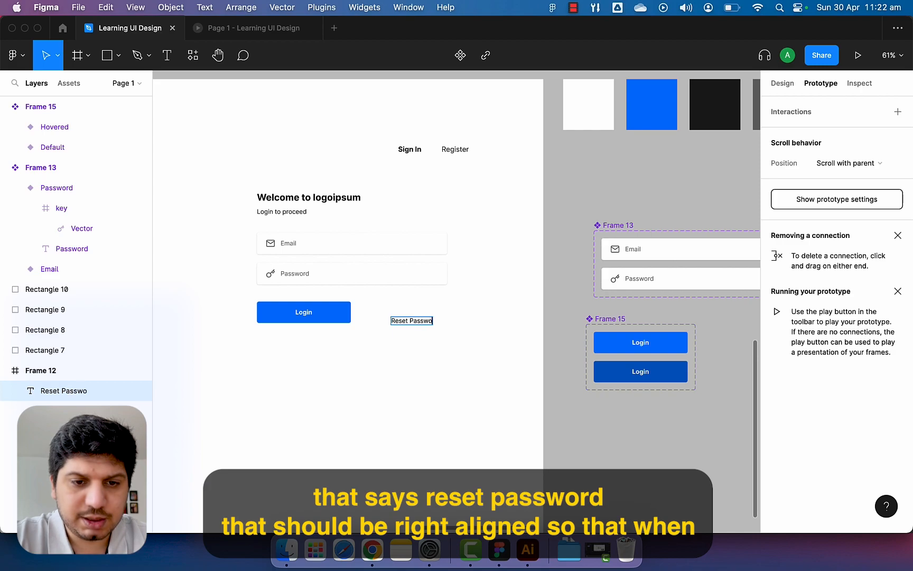
key(Escape)
Right-align the Reset Password text and move it level with the Login button.
click(783, 83)
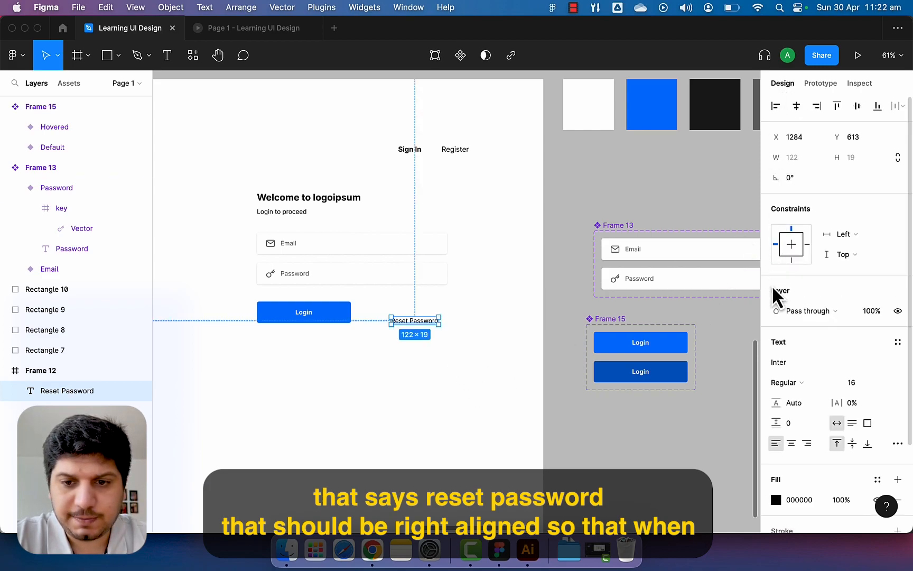
click(808, 445)
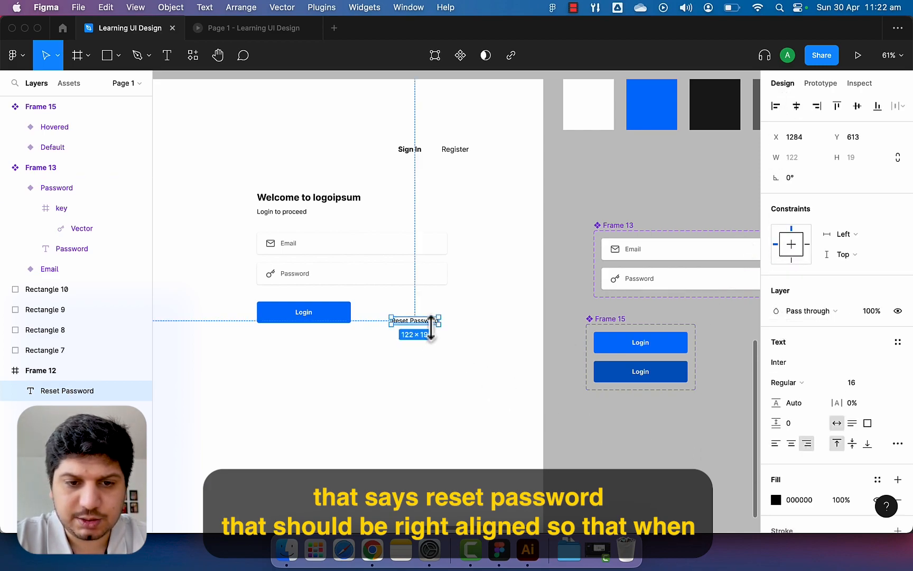
drag(432, 321, 447, 291)
click(403, 344)
scroll(412, 356, up, 5)
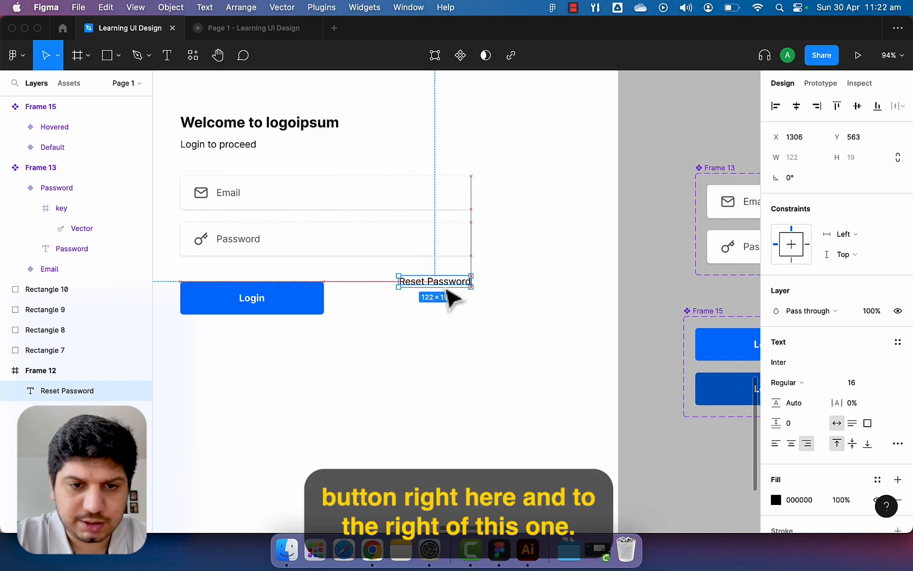
click(446, 338)
scroll(446, 338, down, 5)
scroll(450, 344, left, 1)
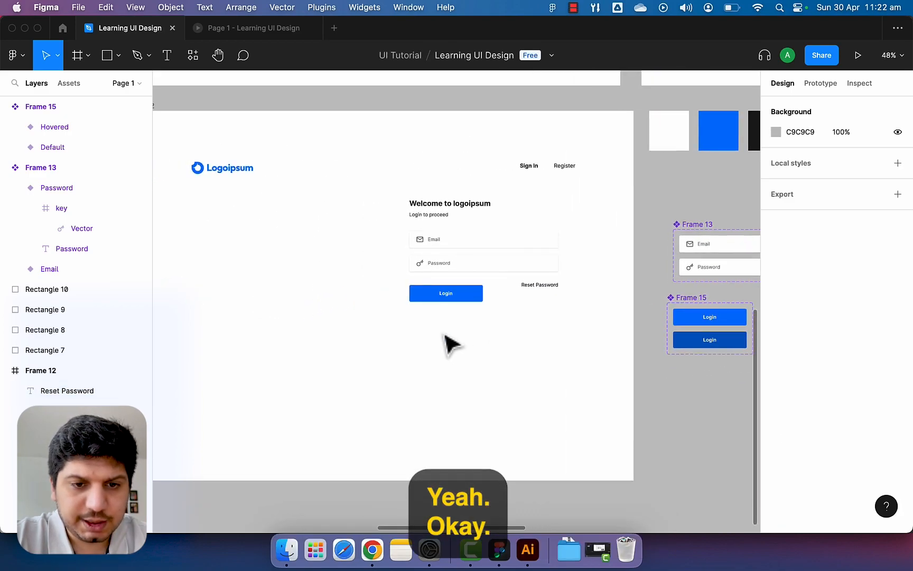
scroll(450, 345, right, 2)
scroll(451, 345, up, 1)
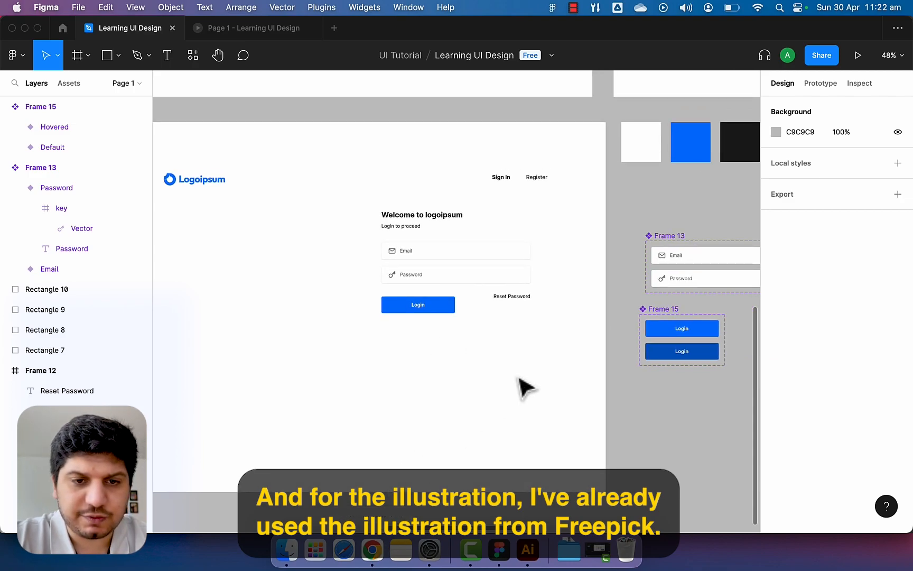
scroll(520, 383, down, 3)
scroll(520, 383, up, 5)
Copy the Group 10 illustration from Final Design into Frame 12 and place it on the left.
scroll(520, 378, right, 3)
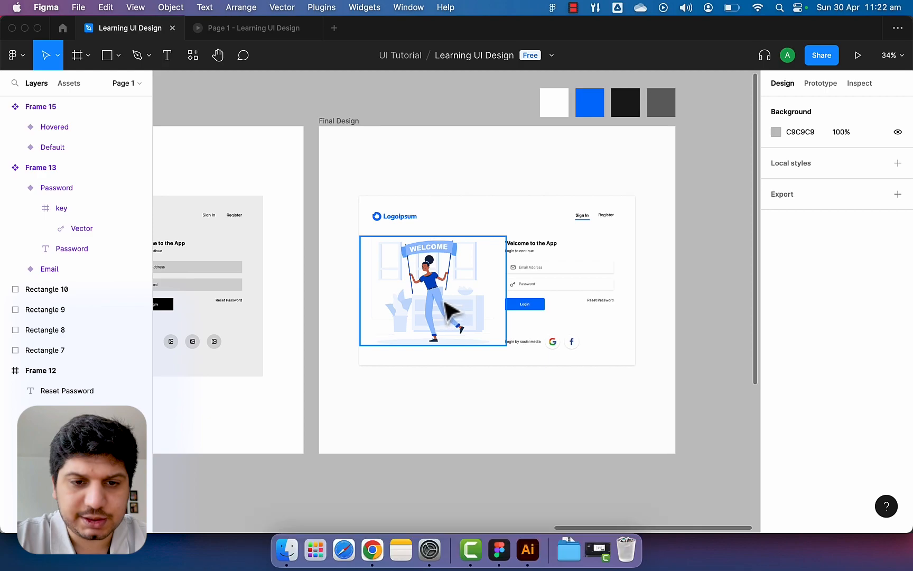
click(506, 306)
scroll(473, 331, up, 2)
key(super+c)
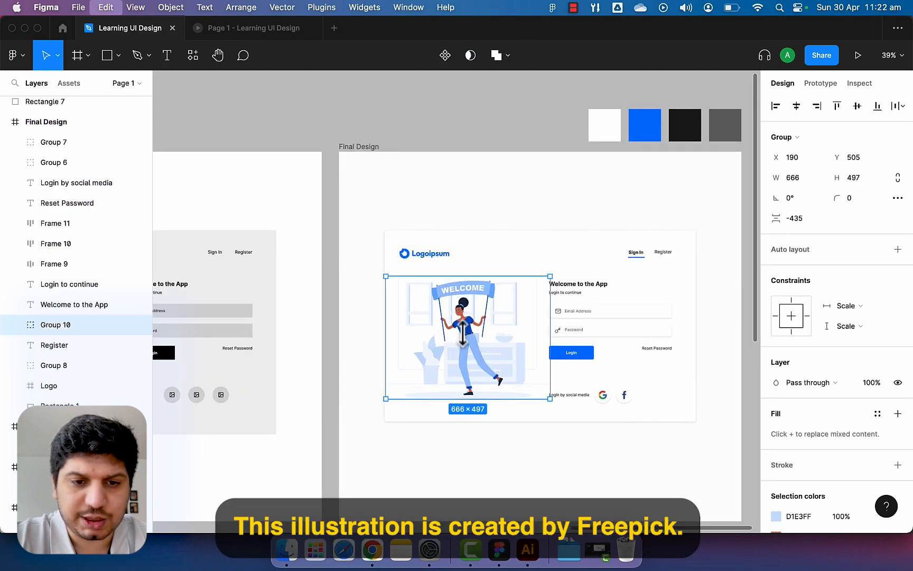
scroll(465, 336, left, 13)
scroll(465, 336, down, 6)
click(330, 412)
key(super+v)
drag(506, 304, 364, 402)
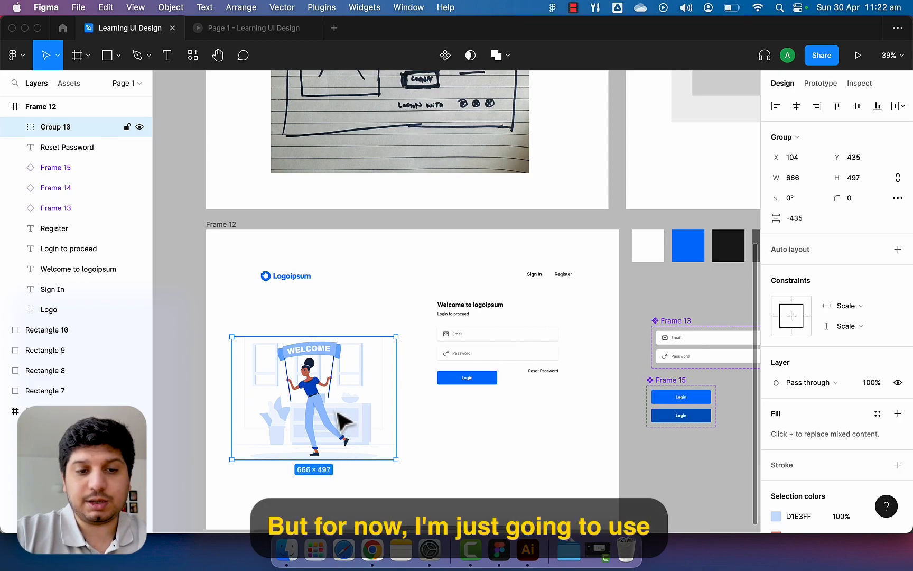
Shift the page content down and right-align Sign In and Register with Reset Password.
drag(337, 412, 352, 380)
scroll(409, 449, up, 5)
click(410, 450)
scroll(339, 428, down, 4)
drag(571, 296, 211, 450)
drag(308, 402, 310, 411)
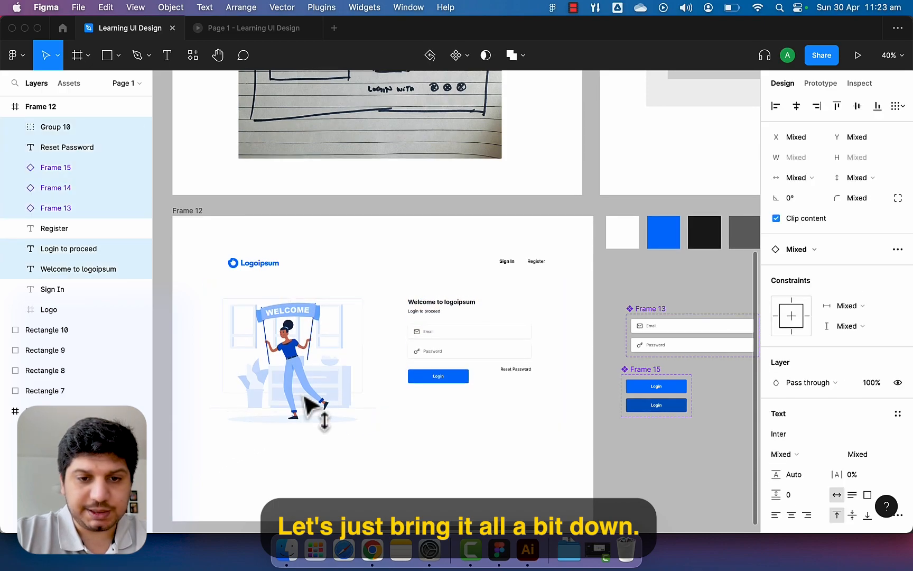
click(478, 420)
drag(560, 257, 503, 271)
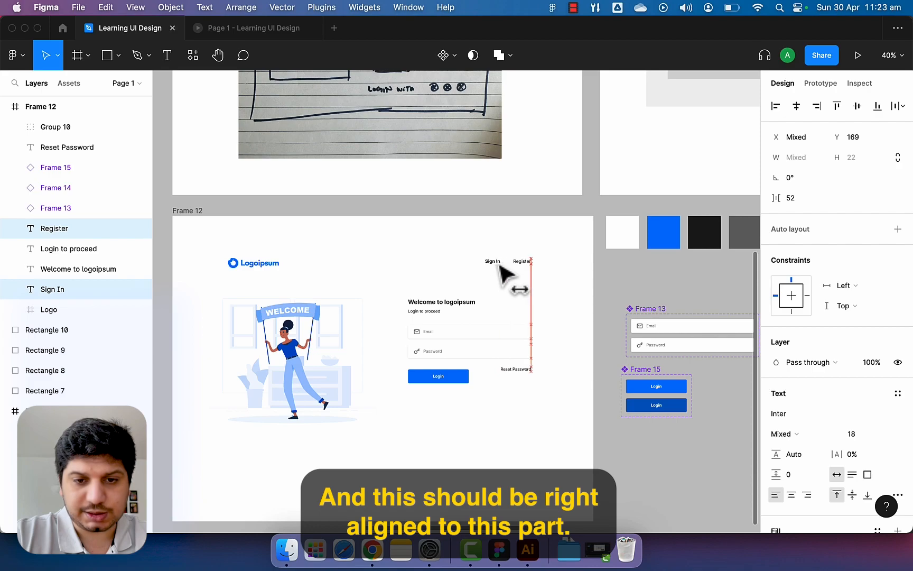
click(518, 320)
Shift the form right, space the illustration 100 from it, and nudge the logo right.
drag(563, 249, 449, 381)
click(414, 421)
mouse_move(347, 388)
mouse_down()
mouse_move(365, 391)
mouse_move(362, 383)
mouse_up()
click(405, 418)
drag(273, 263, 286, 266)
click(340, 267)
scroll(344, 322, right, 2)
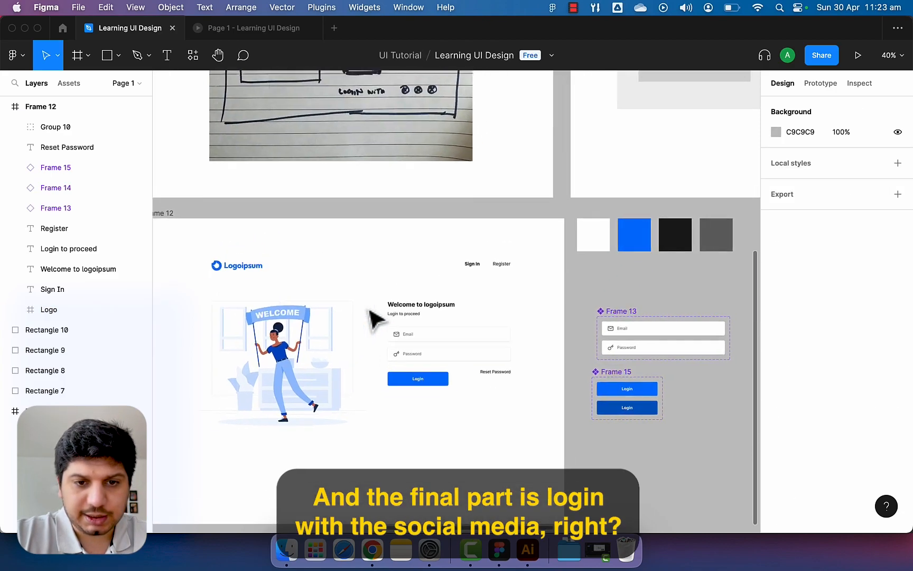
scroll(375, 320, up, 5)
scroll(373, 317, up, 5)
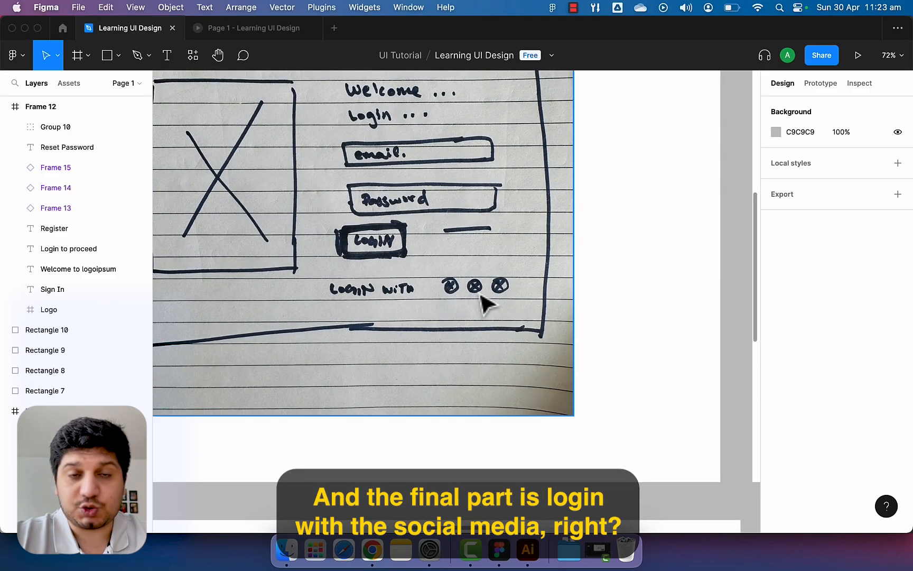
scroll(486, 304, down, 10)
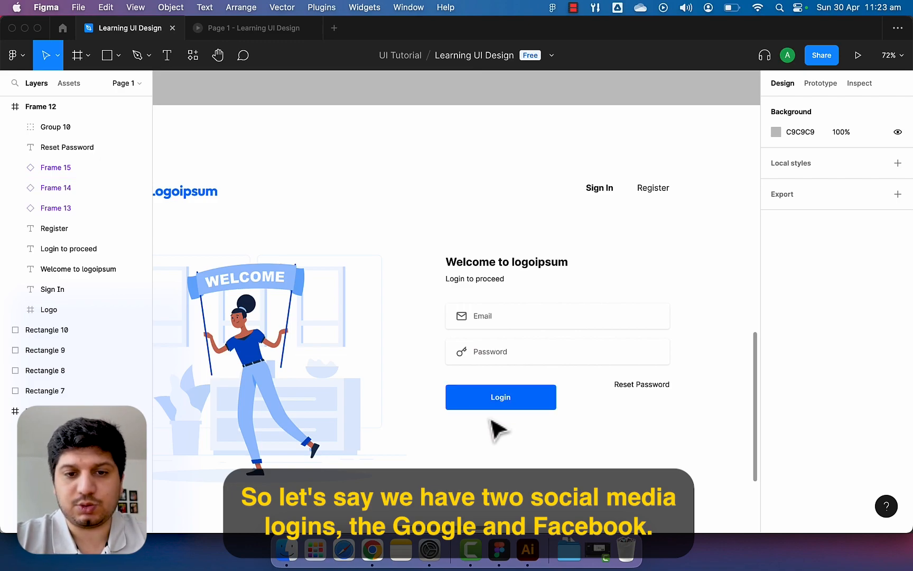
scroll(489, 419, down, 2)
scroll(492, 423, down, 4)
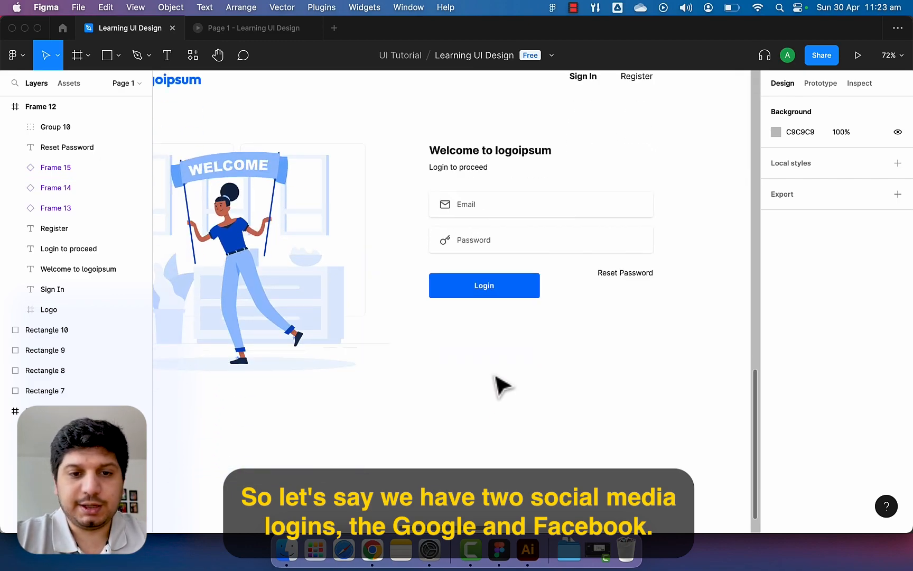
Duplicate Reset Password under the Login button and line the original up with the button.
click(628, 275)
drag(647, 276, 511, 352)
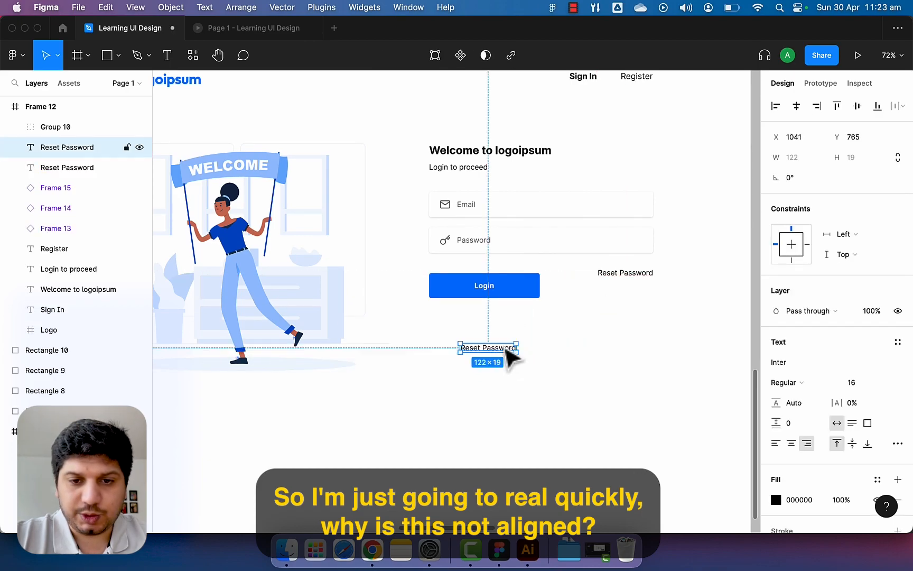
scroll(579, 312, up, 5)
drag(644, 266, 684, 266)
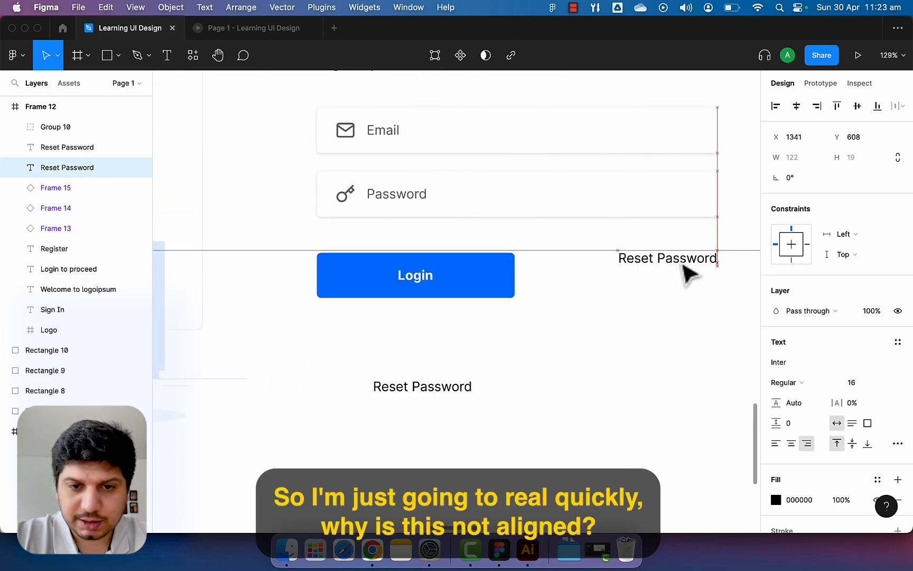
scroll(655, 304, down, 3)
drag(476, 370, 457, 378)
Change the copy to left-aligned 'Login via social media', flush with the Login button's left edge.
key(Return)
text(Login via)
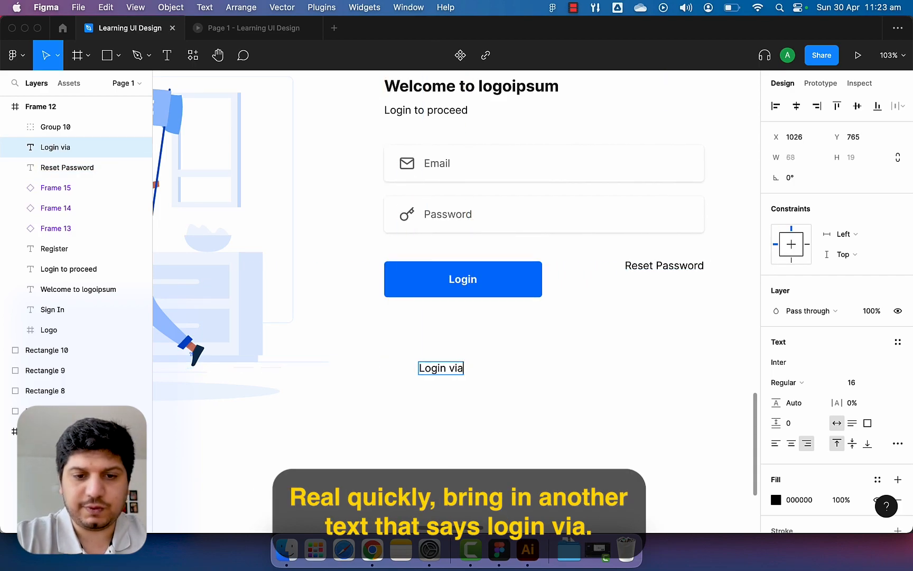
click(775, 444)
key(Return)
click(451, 368)
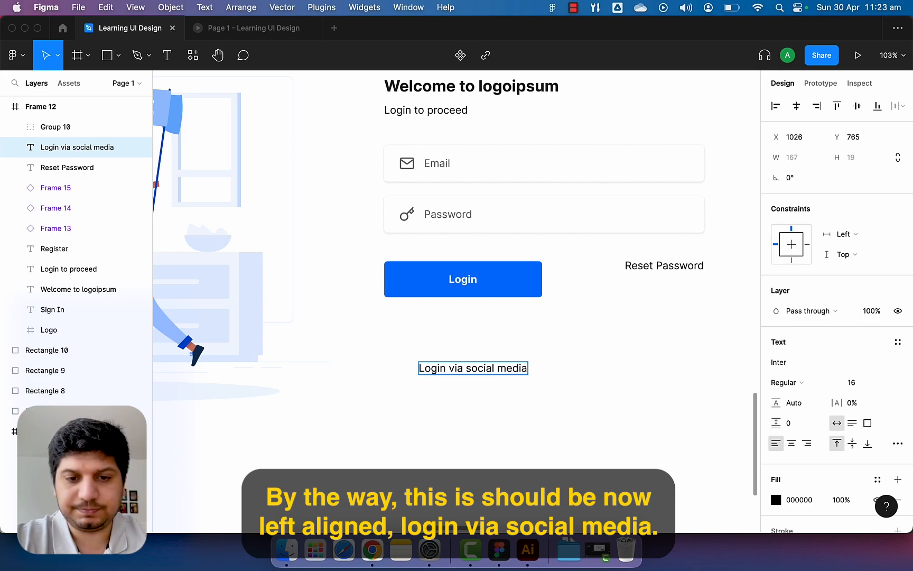
key(Escape)
mouse_move(496, 374)
mouse_down()
mouse_move(469, 371)
mouse_move(484, 379)
mouse_up()
click(490, 407)
scroll(489, 407, down, 5)
scroll(491, 408, up, 1)
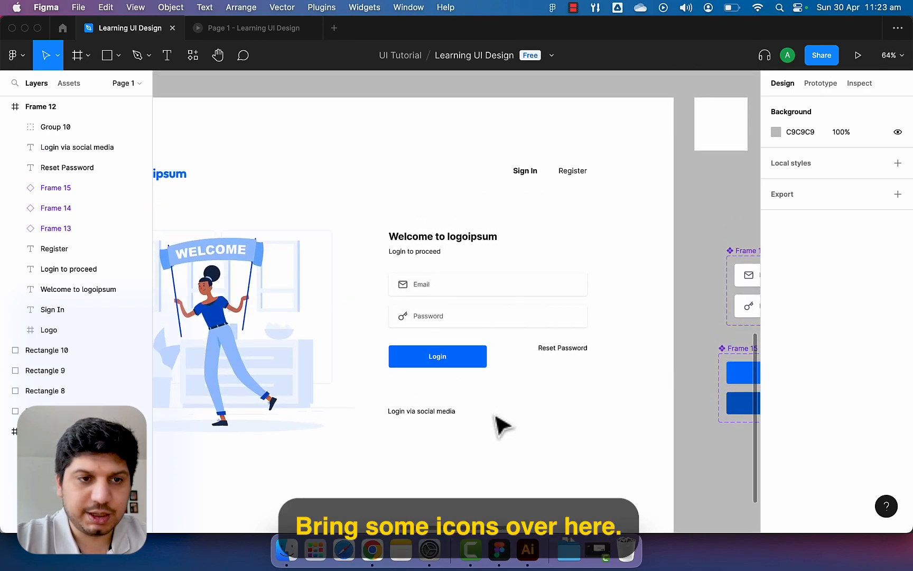
Find and run the Vector Logos plugin.
click(322, 8)
click(354, 207)
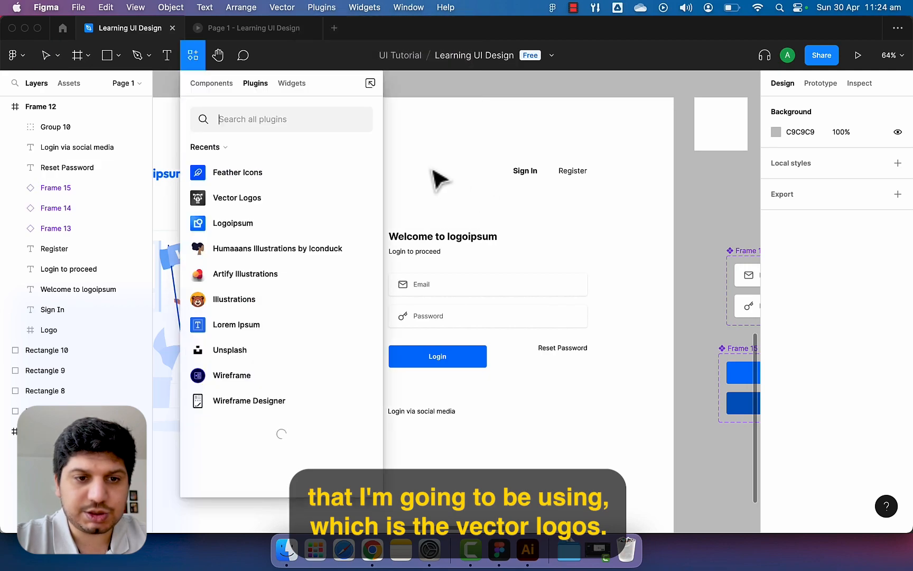
click(287, 200)
click(269, 257)
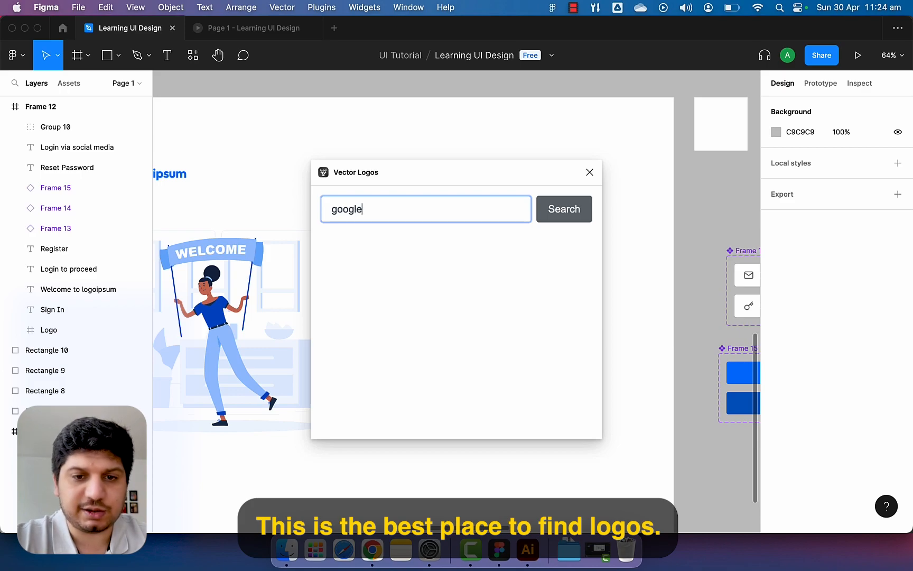
Insert the colour Google G logo and resize it to 105×105.
click(549, 209)
scroll(518, 305, down, 10)
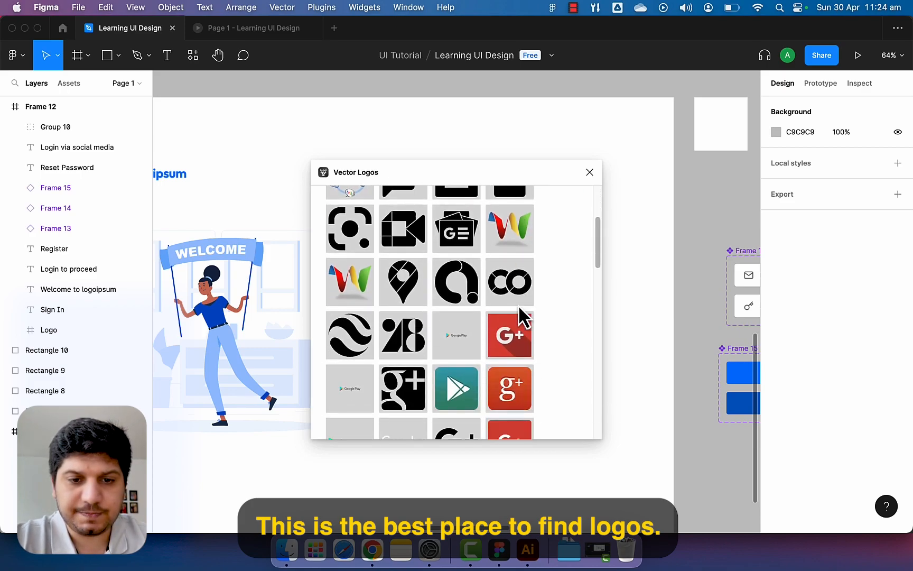
scroll(518, 304, up, 8)
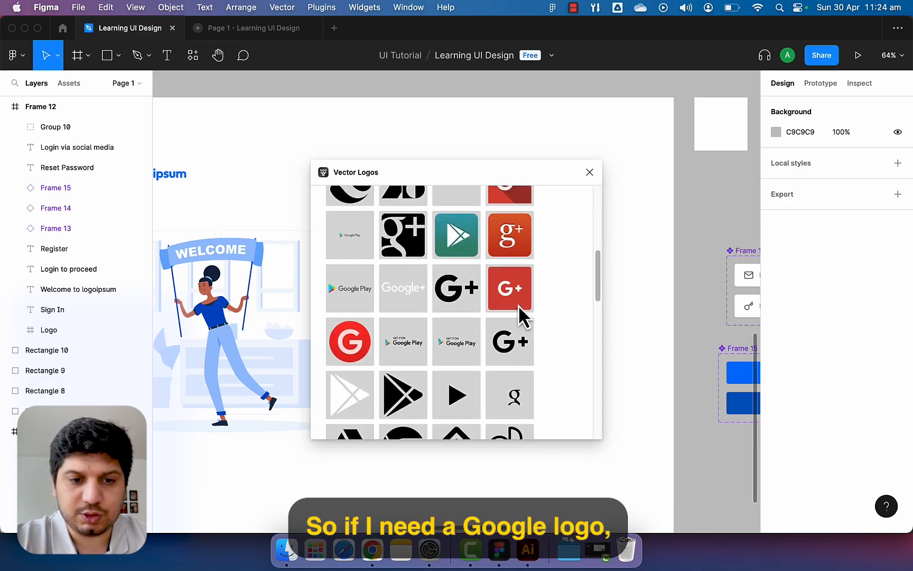
scroll(519, 305, down, 8)
scroll(519, 304, down, 4)
scroll(519, 304, down, 4)
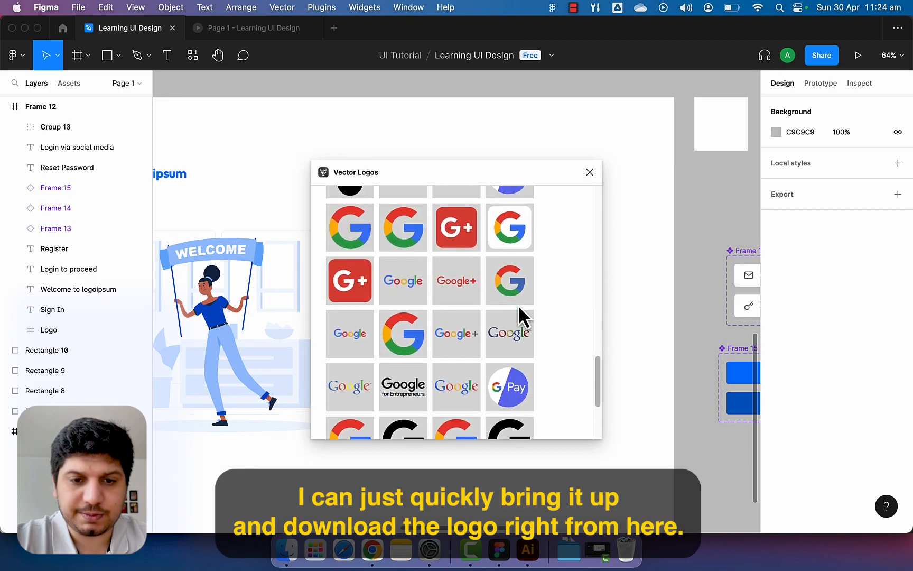
click(518, 254)
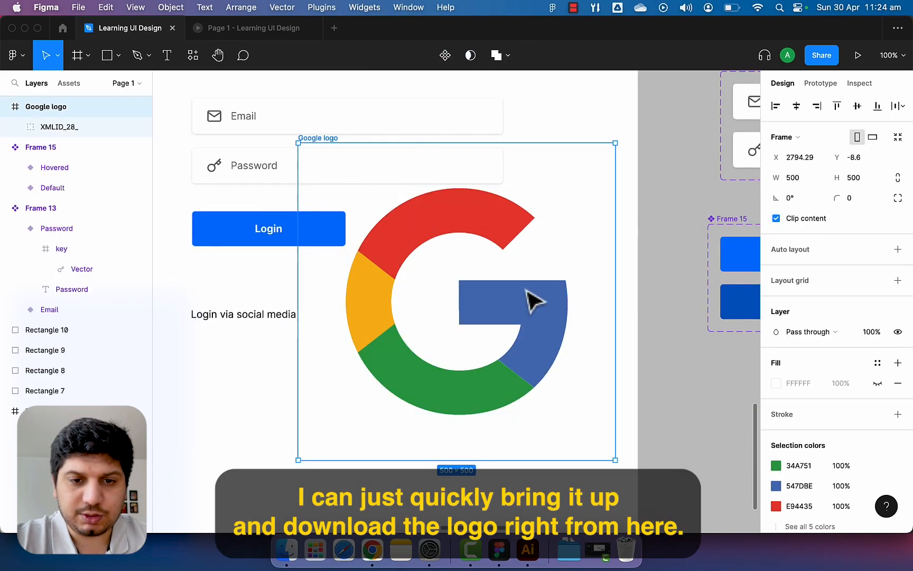
drag(614, 460, 350, 325)
Move the Google logo into Frame 12, set its width to 52, and align it with the text.
scroll(350, 325, up, 3)
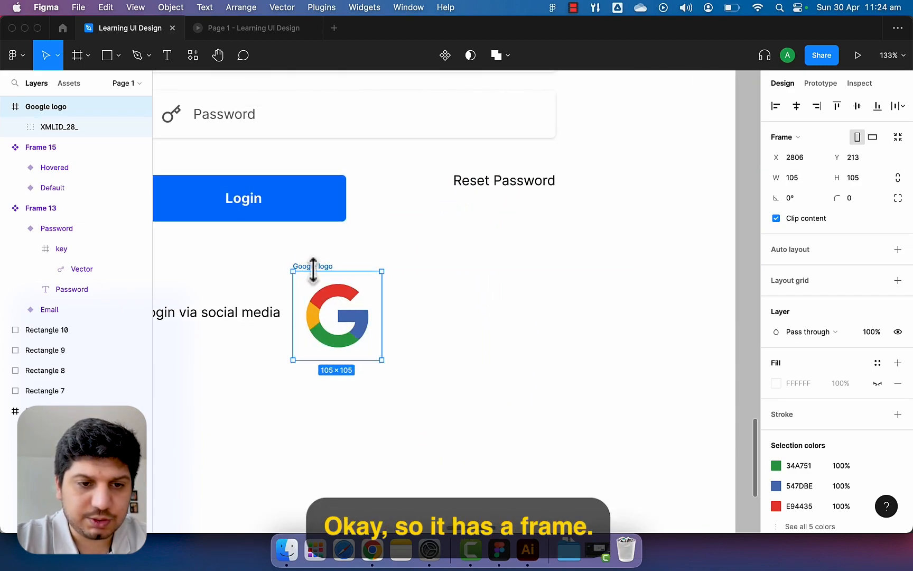
key(super+x)
click(363, 302)
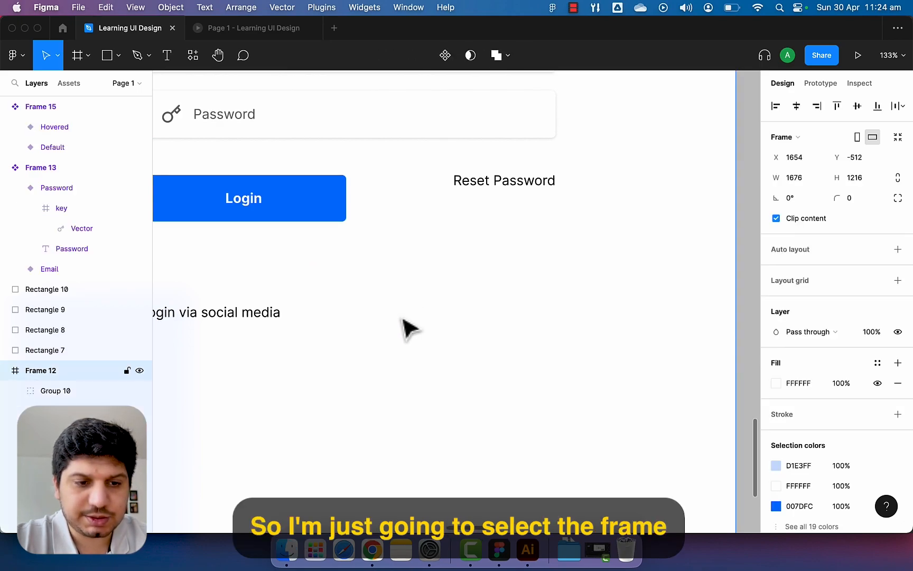
key(super+v)
mouse_move(404, 331)
mouse_down()
mouse_move(388, 341)
mouse_move(409, 362)
mouse_move(373, 322)
mouse_move(389, 338)
mouse_up()
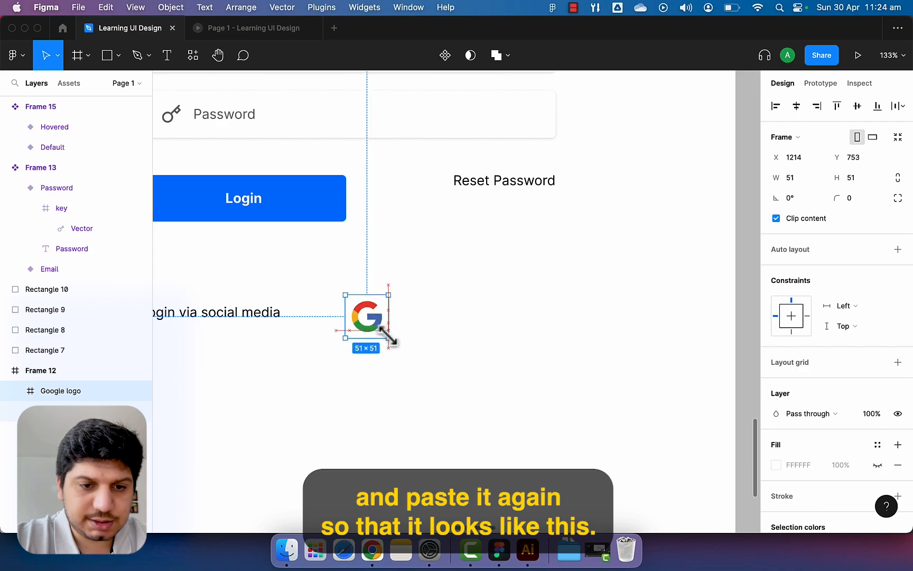
click(803, 180)
text(52)
key(Return)
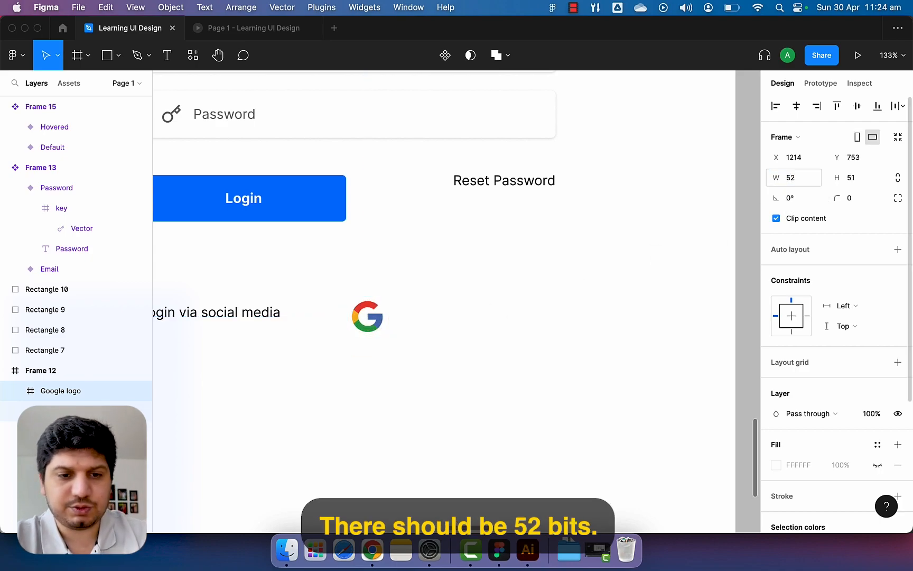
drag(368, 329, 343, 321)
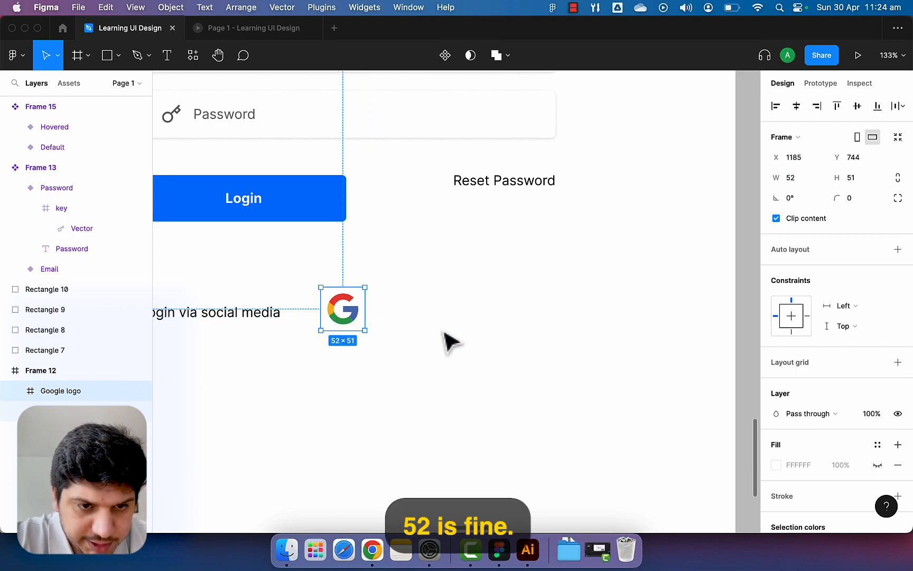
scroll(351, 339, up, 5)
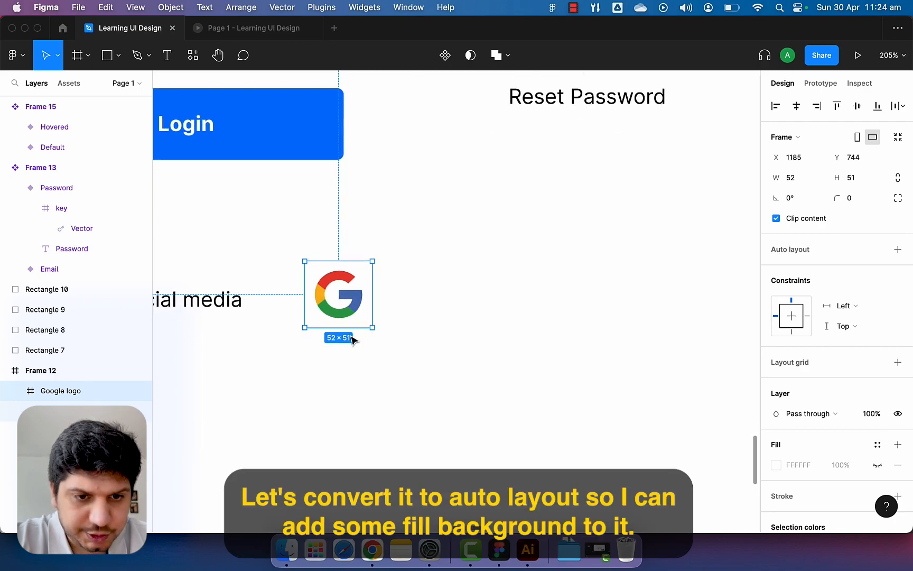
Give the logo auto layout and a visible white background fill.
key(shift+a)
scroll(816, 357, down, 5)
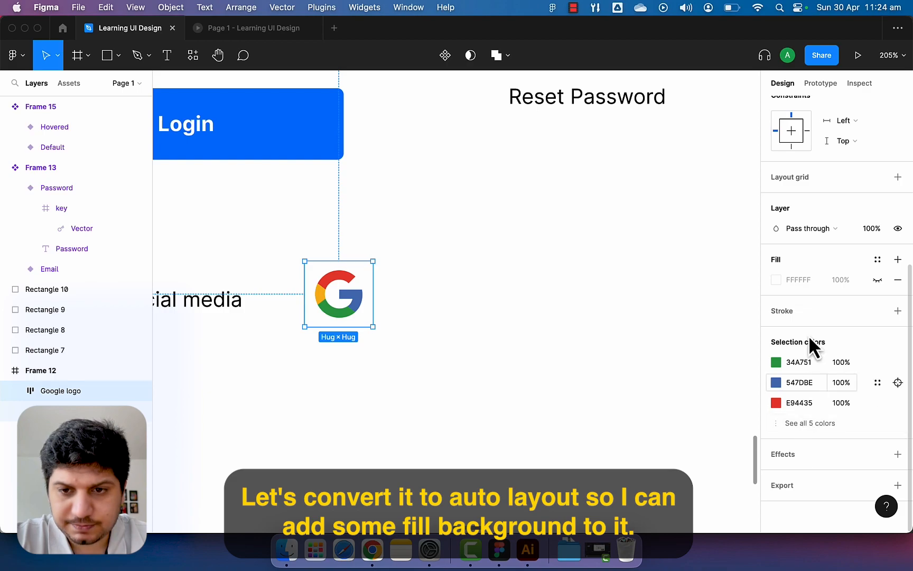
scroll(809, 328, up, 5)
scroll(819, 264, down, 2)
scroll(818, 279, down, 3)
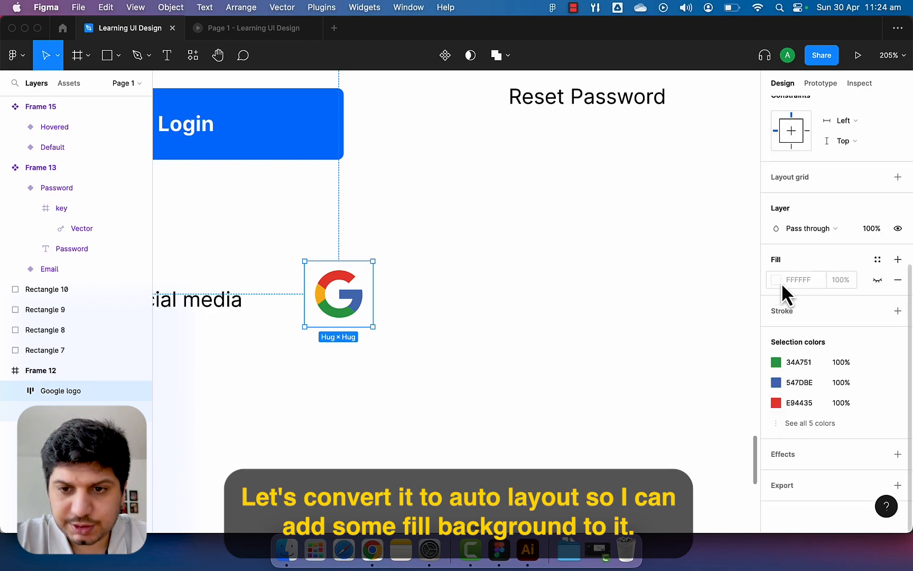
click(877, 280)
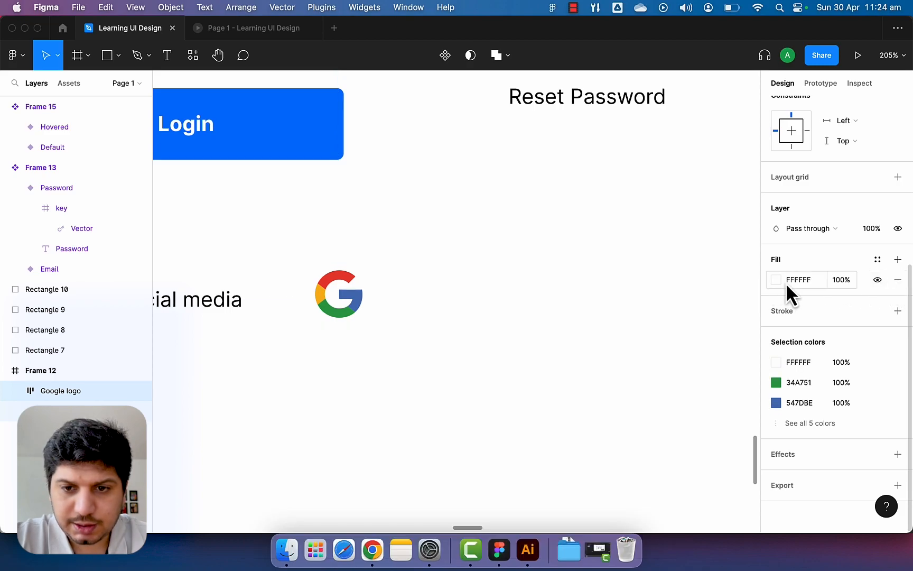
click(777, 280)
drag(647, 288, 603, 219)
click(505, 312)
click(370, 307)
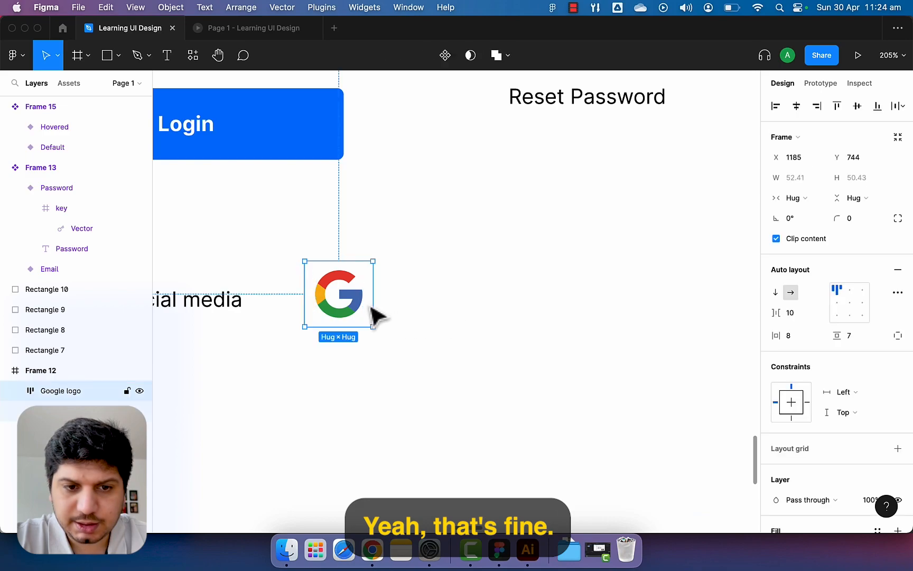
scroll(812, 413, down, 5)
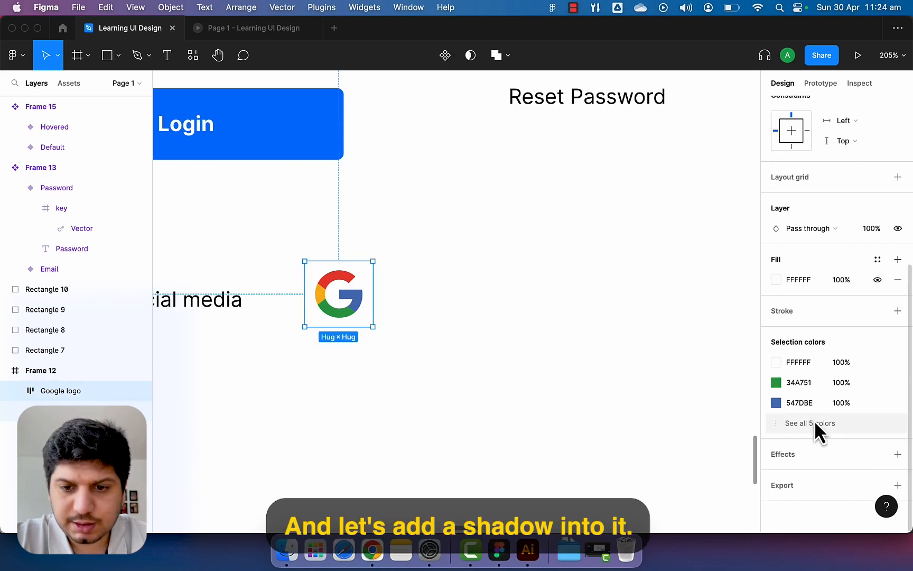
Add a drop shadow with Y 2 and 12% opacity, and set corner radius 100.
click(897, 455)
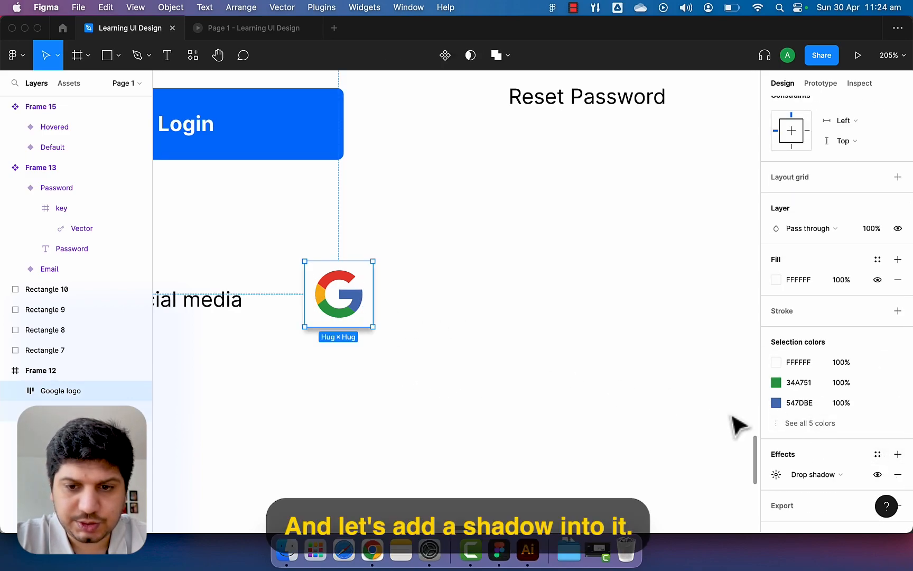
click(777, 474)
click(652, 493)
text(2)
click(686, 512)
text(12)
key(Return)
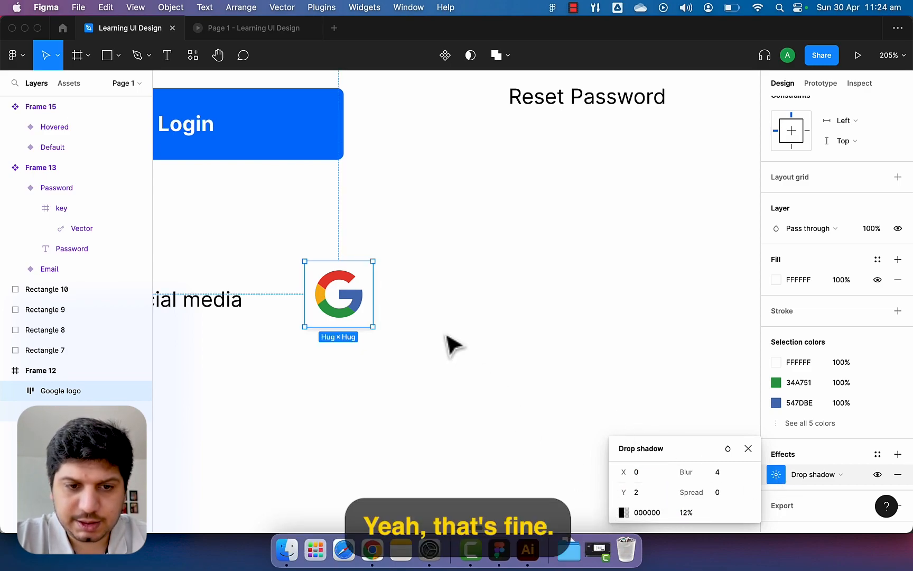
click(452, 344)
click(369, 322)
text(100)
key(Return)
click(416, 370)
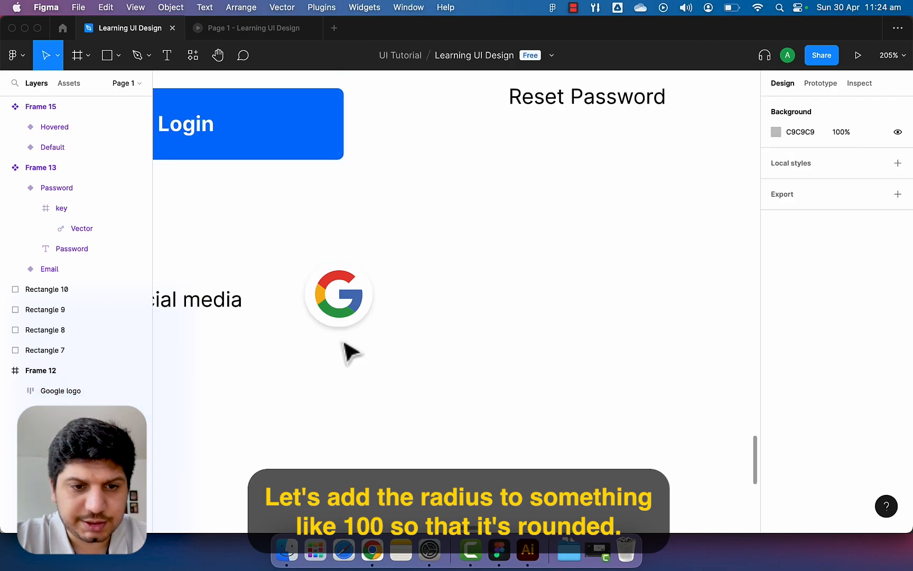
Try shrinking the Google badge to about 42 px, undoing the first resize and selecting its inner G logo.
click(349, 324)
drag(373, 333, 347, 314)
key(super+z)
double_click(348, 309)
click(380, 324)
Nudge the badge to X 1189, Y 750 beside the 'Login via social media' text, undoing an accidental ungroup.
scroll(471, 311, left, 2)
scroll(471, 312, down, 1)
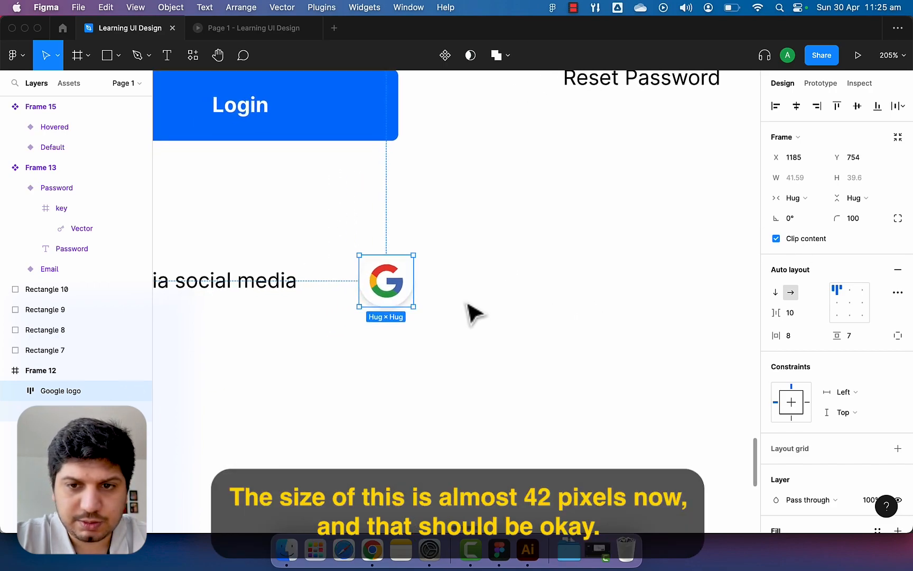
scroll(406, 306, down, 3)
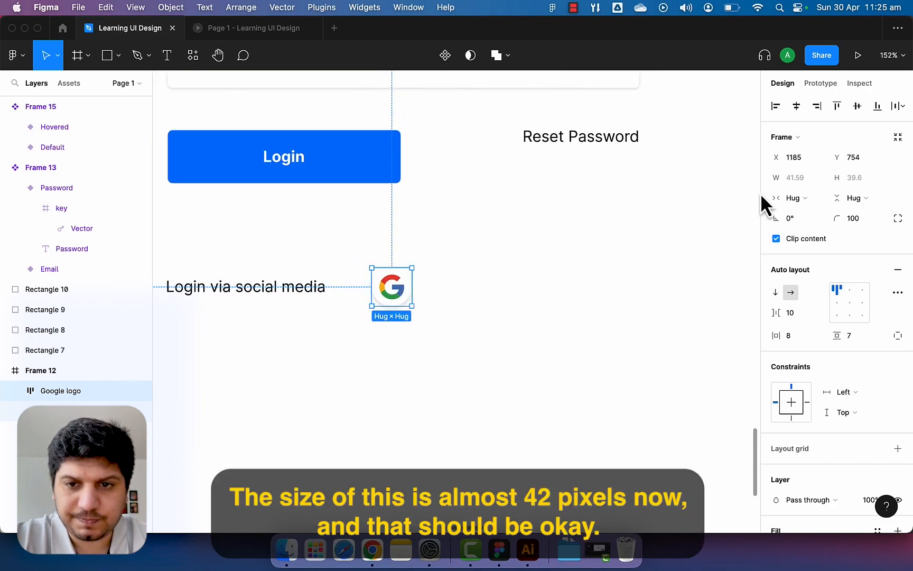
drag(397, 292, 399, 296)
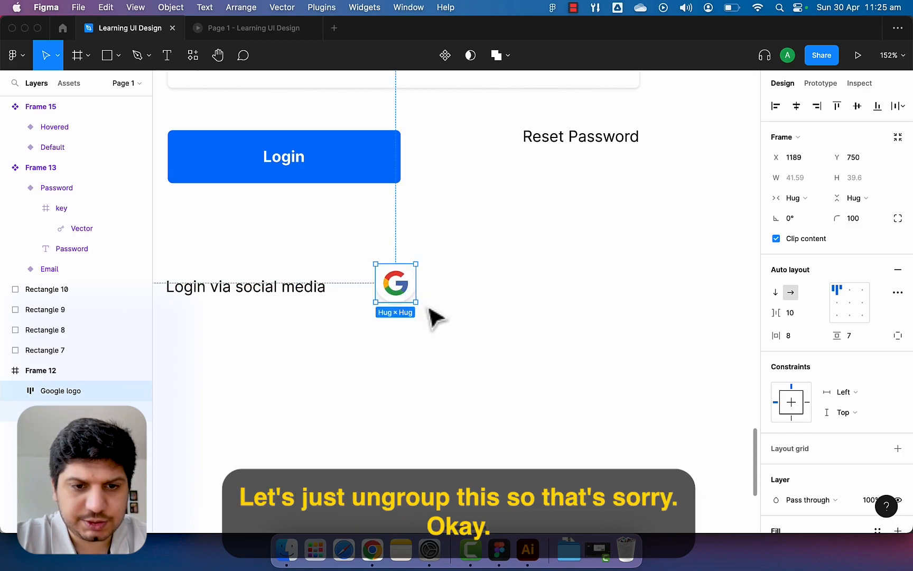
key(super+shift+g)
scroll(410, 303, up, 3)
key(super+z)
key(super+z)
key(super+z)
key(super+z)
Deselect the badge and bring up the quick search of installed plugins.
click(459, 317)
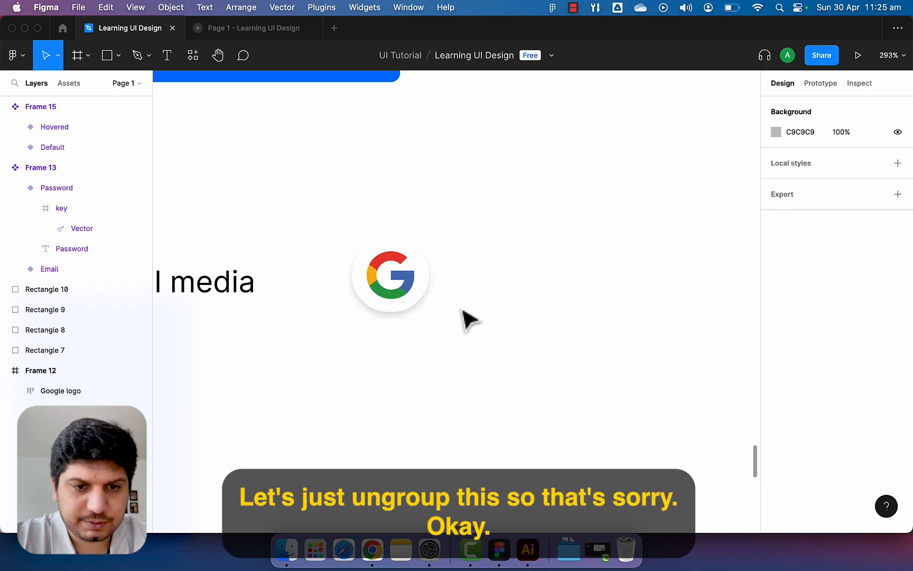
scroll(465, 319, down, 5)
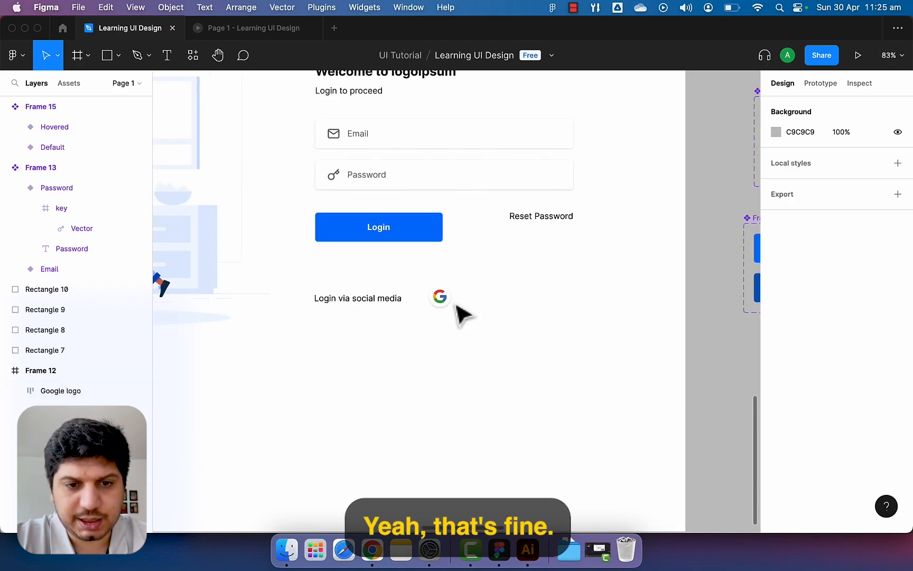
key(super+slash)
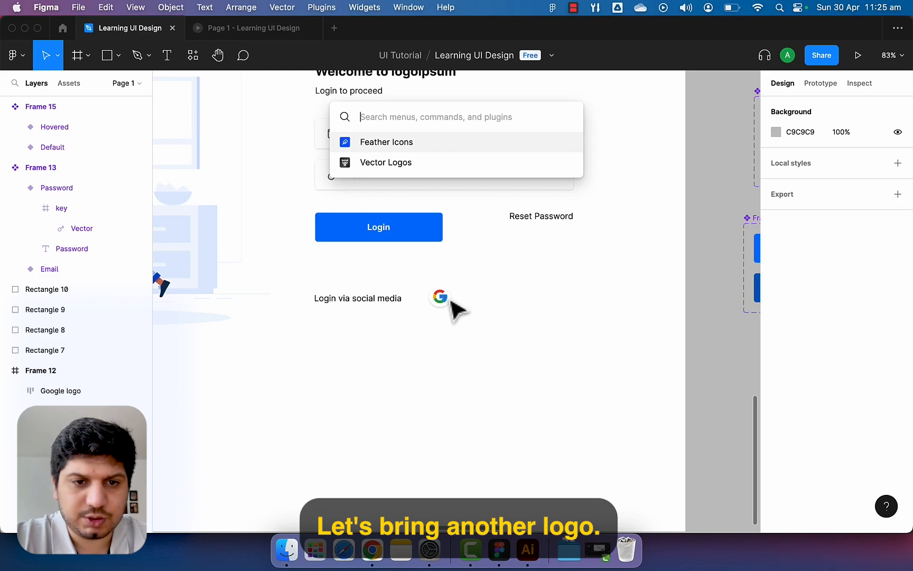
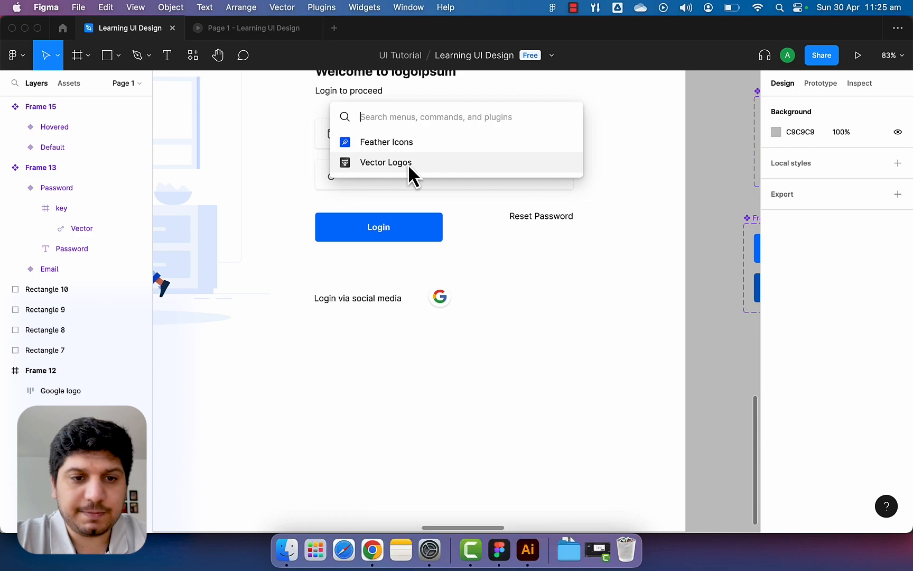
Search 'facebook' in the Vector Logos plugin and insert the plain 'f' Facebook logo.
click(408, 164)
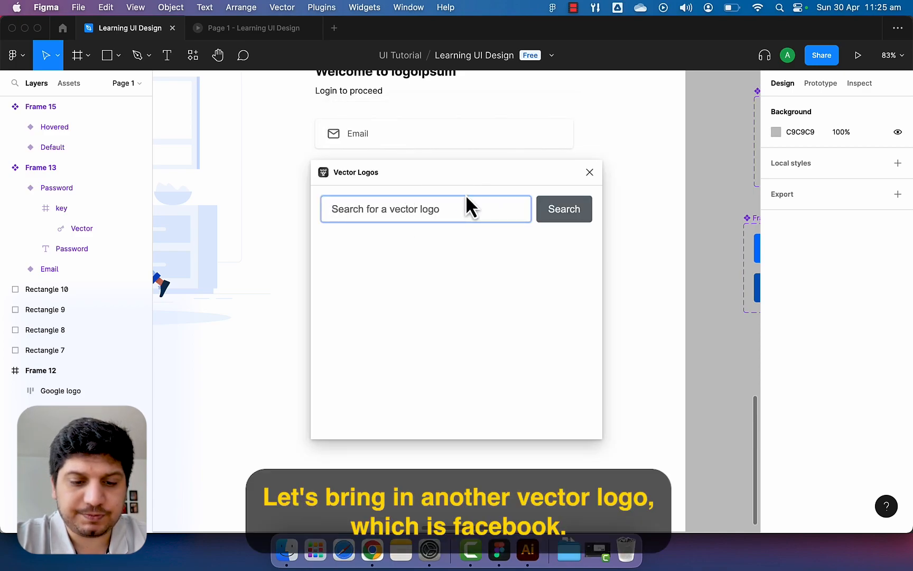
text(facebook\)
key(Return)
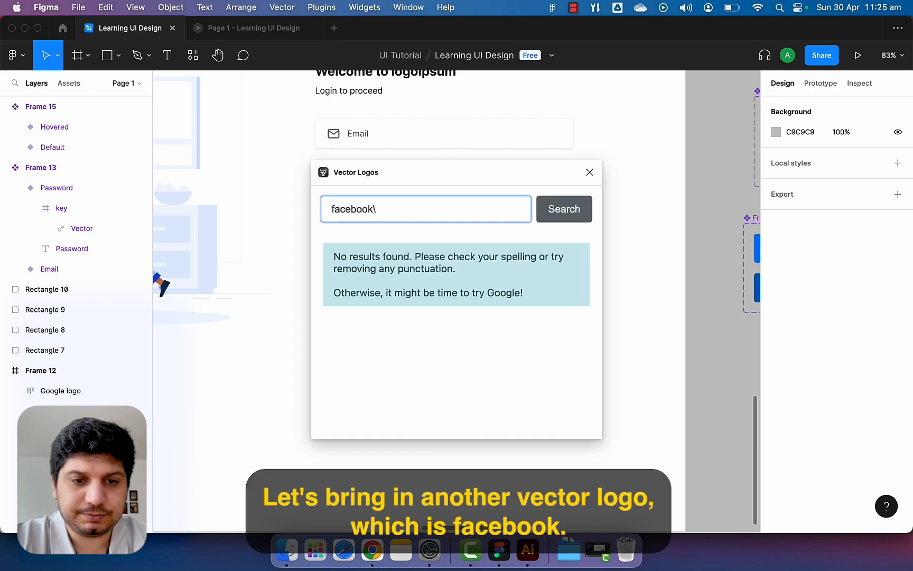
key(BackSpace)
key(Return)
scroll(452, 370, down, 2)
scroll(451, 360, up, 2)
click(512, 312)
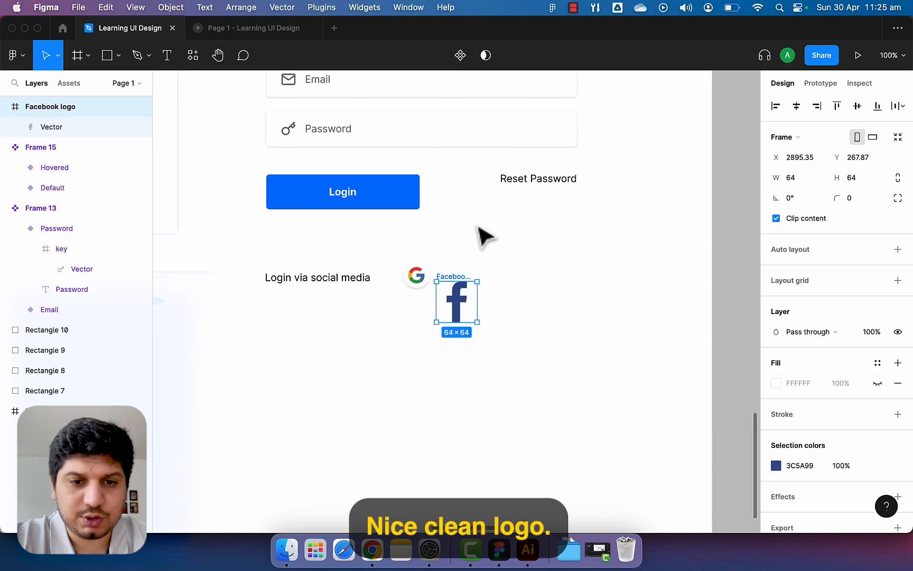
Cut the Facebook logo frame and paste it into Frame 12.
scroll(458, 290, up, 5)
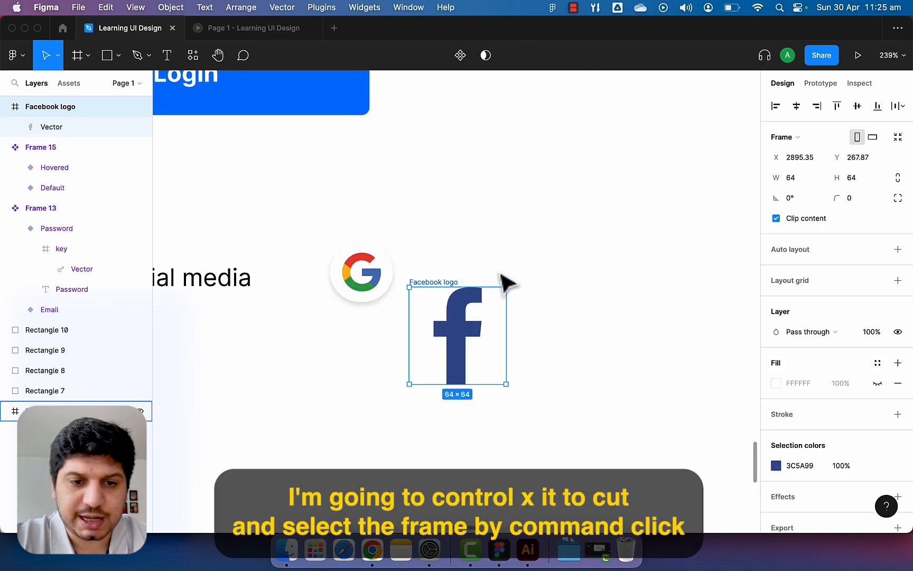
key(super+x)
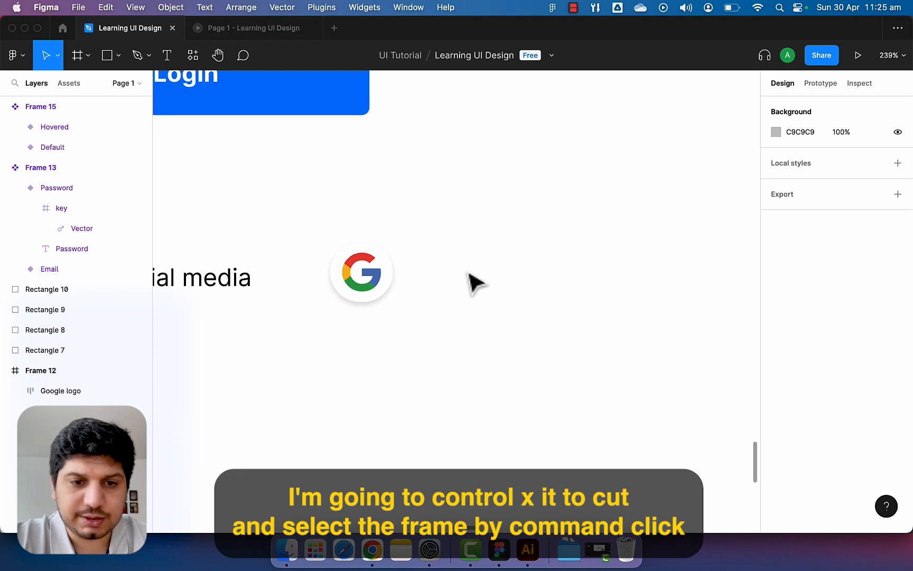
super+click(476, 283)
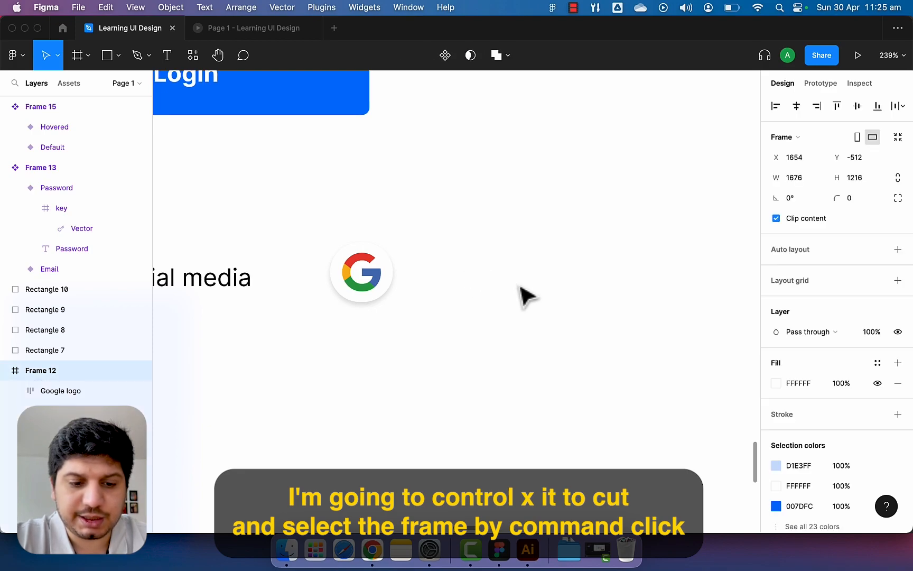
key(super+v)
Place the Facebook logo beside Google at 26×26 with auto layout, 10 padding and 100 corner radius.
drag(468, 330, 505, 299)
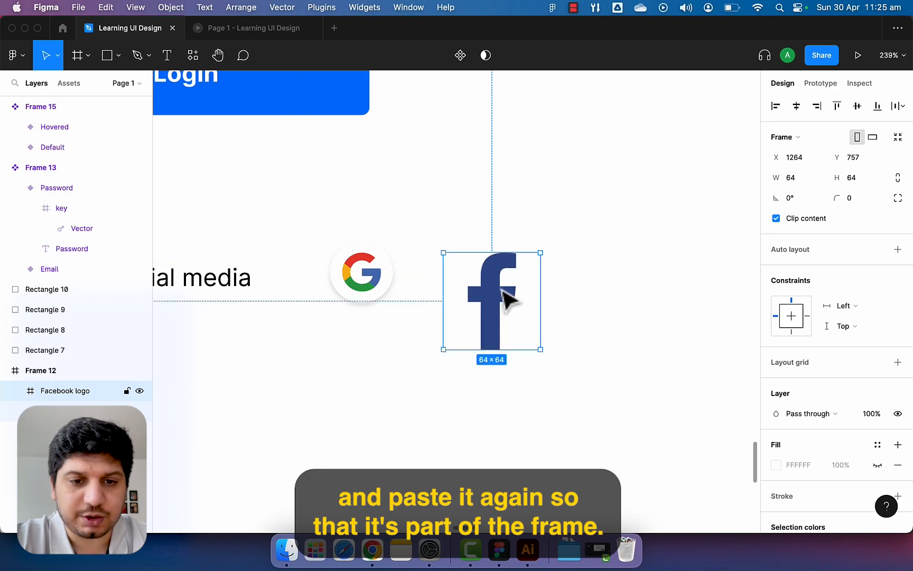
drag(540, 350, 450, 288)
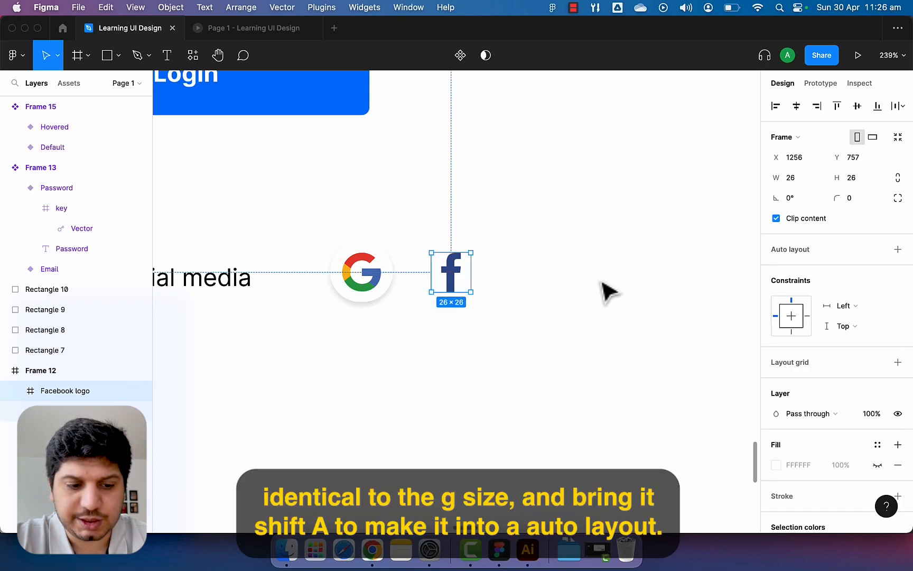
key(shift+a)
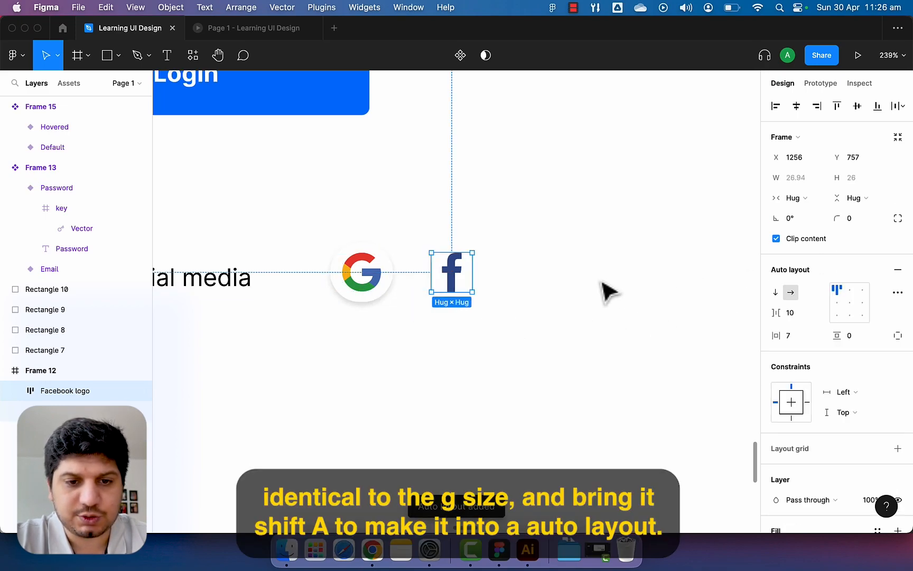
click(790, 338)
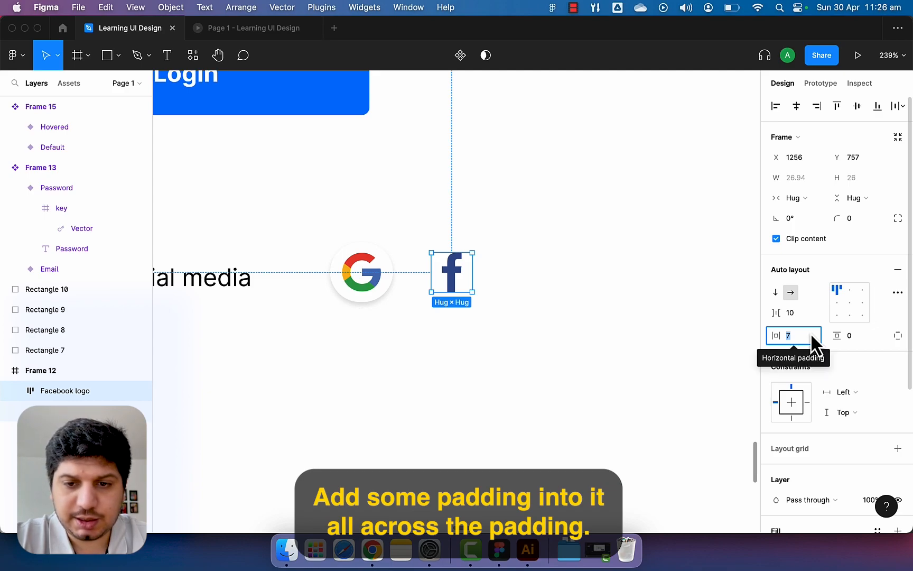
super+click(809, 336)
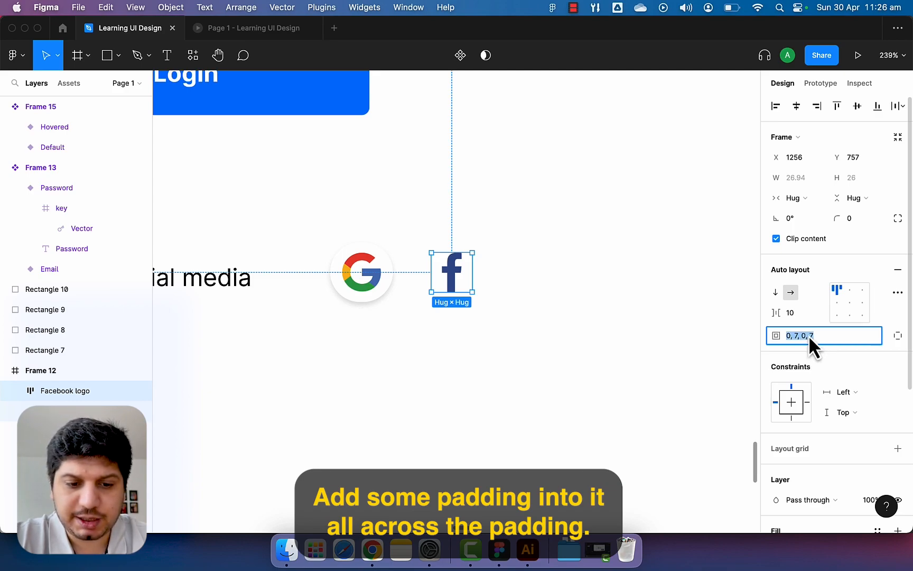
text(1)
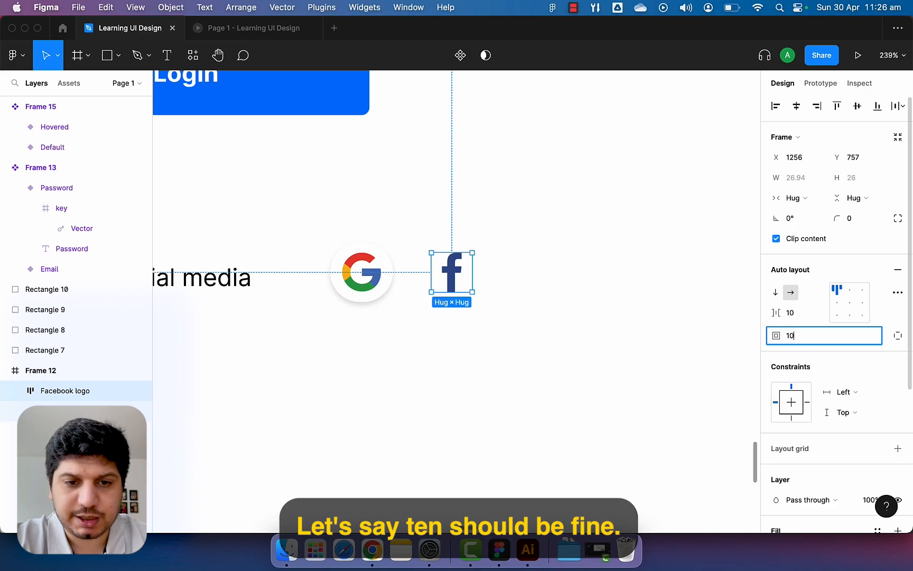
text(0)
key(Return)
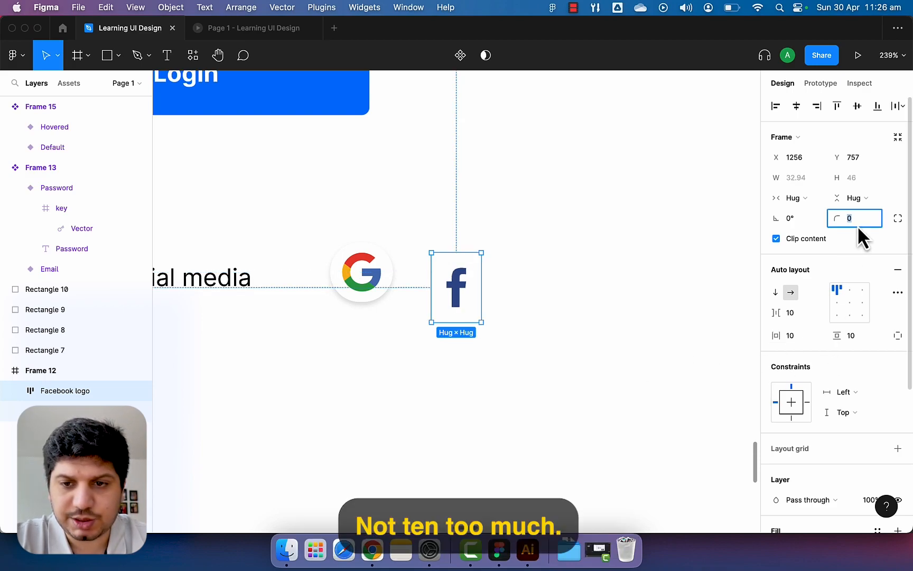
text(5)
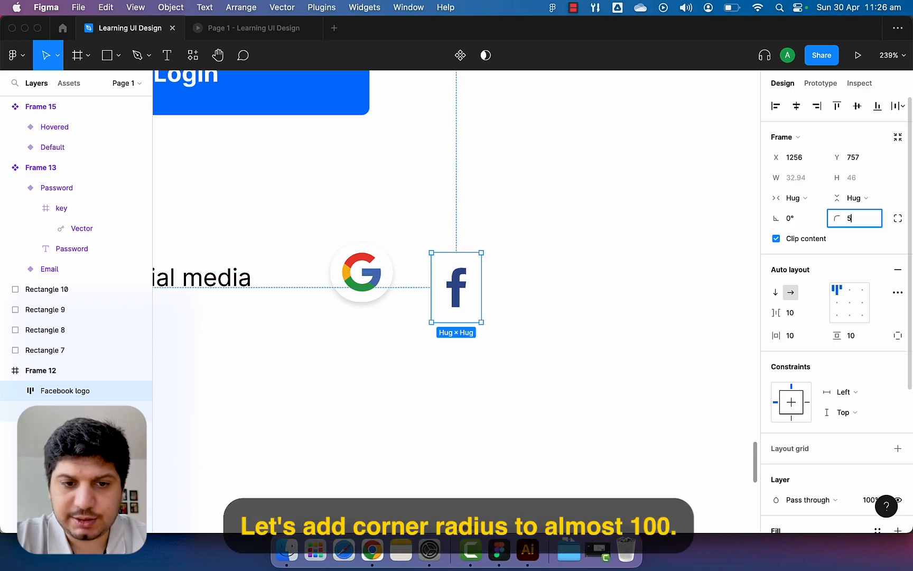
key(Return)
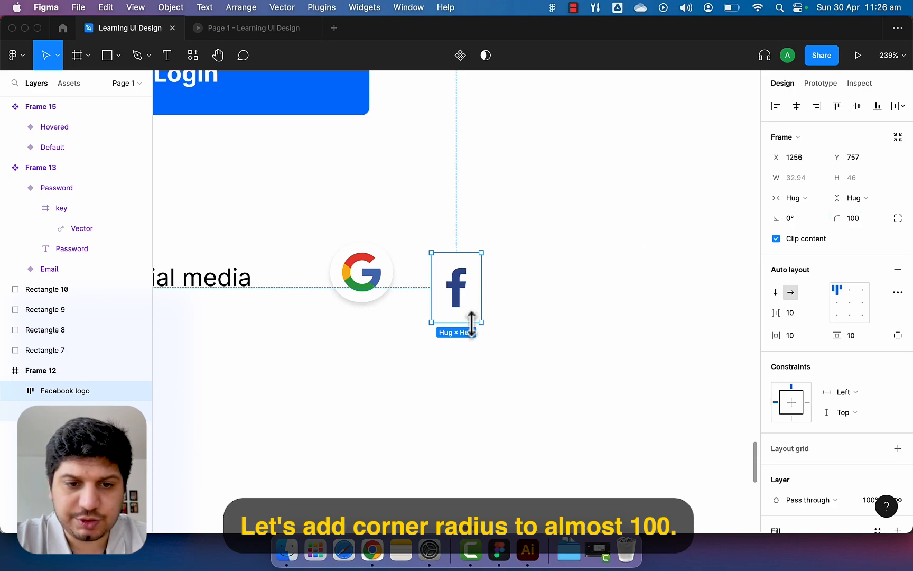
Try a shorter height and zero bottom and vertical padding, undoing each to keep padding 10.
drag(462, 324, 463, 310)
key(super+z)
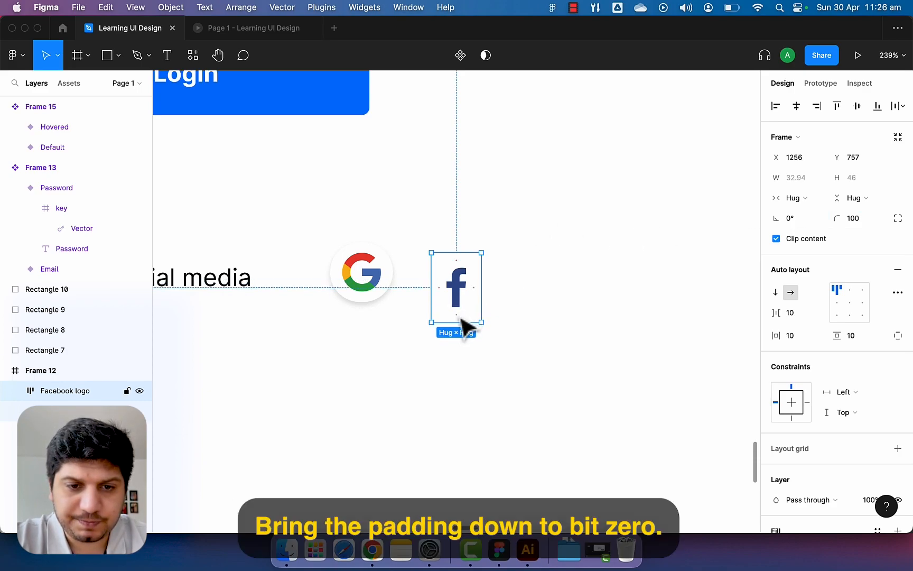
click(460, 318)
text(0)
key(Return)
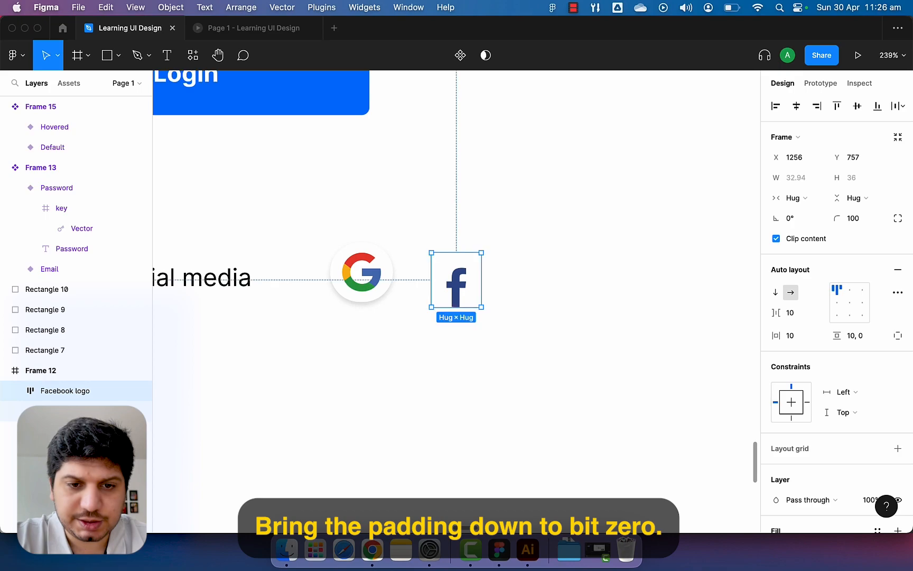
key(super+z)
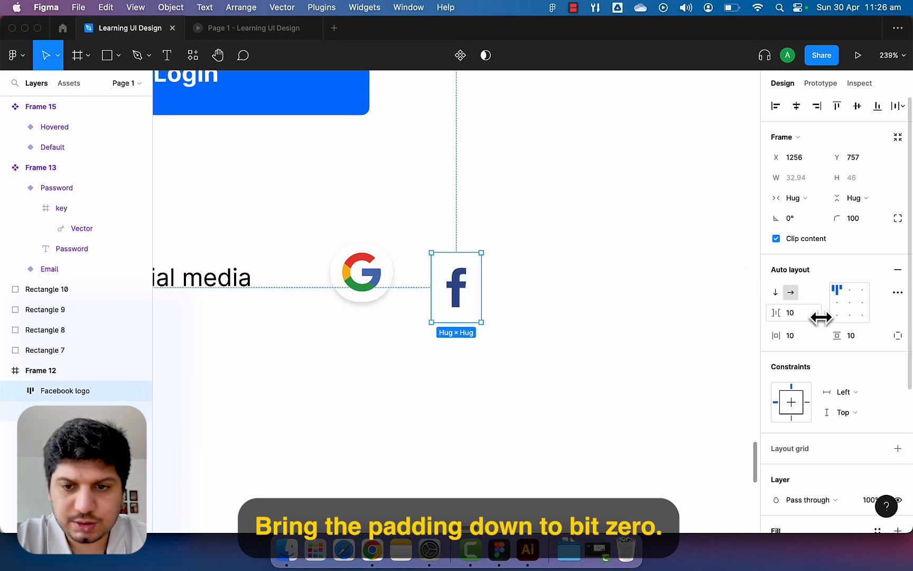
click(864, 341)
text(0)
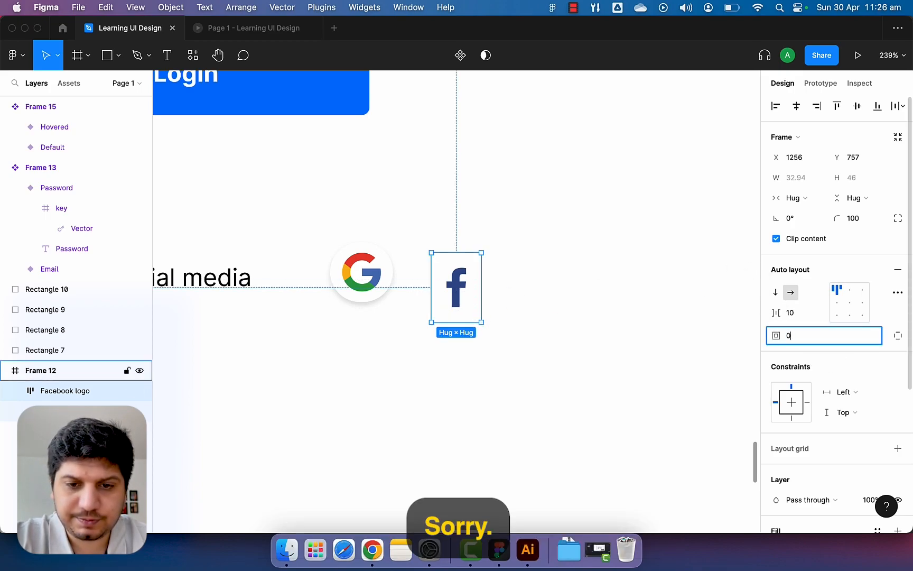
key(Return)
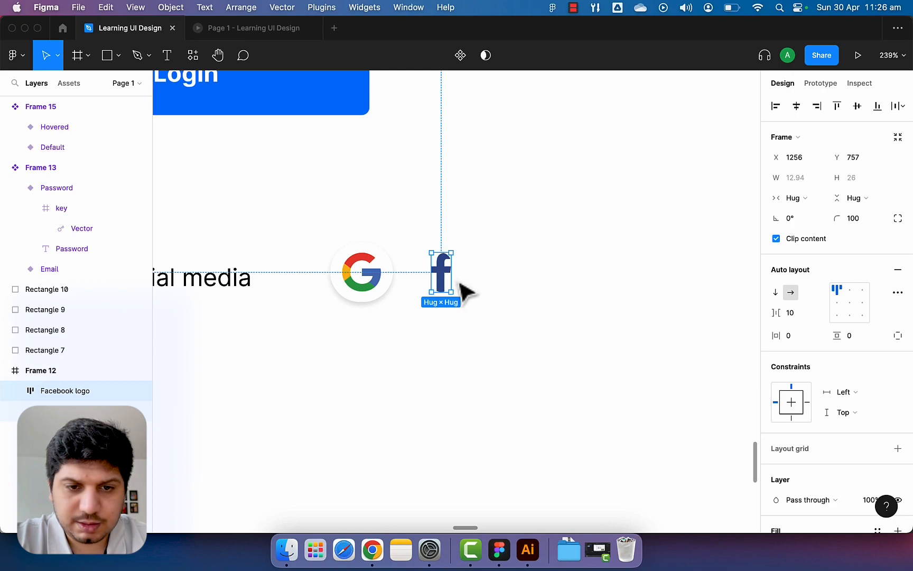
key(super+z)
Try shrinking the inner 'f' vector, undo it, and reselect the Facebook logo frame.
double_click(460, 290)
drag(467, 313, 463, 289)
key(super+z)
click(522, 326)
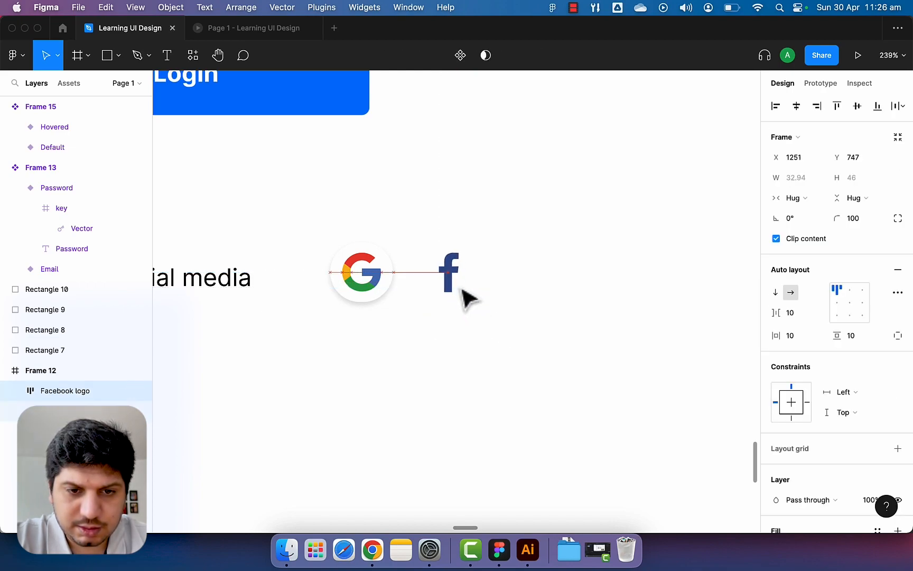
scroll(855, 361, down, 5)
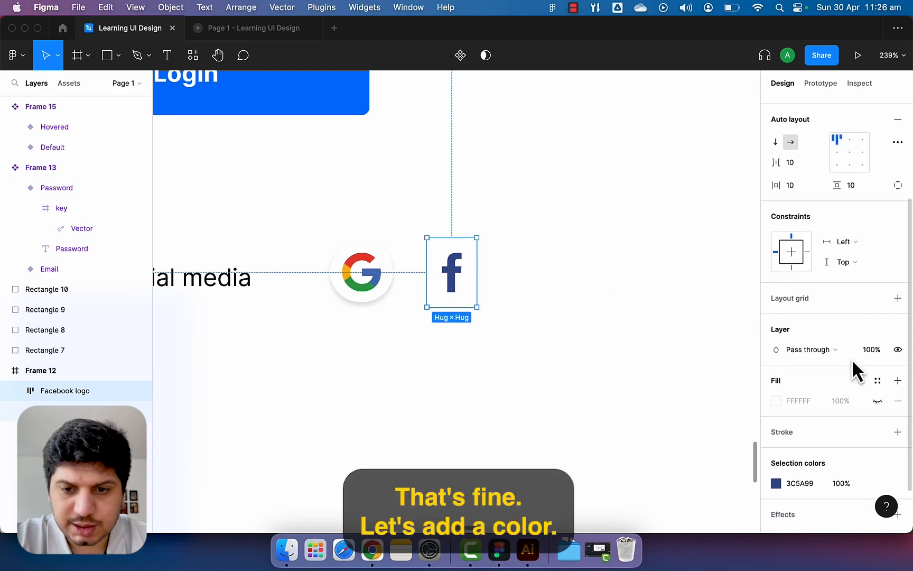
Make the Facebook logo frame's white fill visible.
click(878, 402)
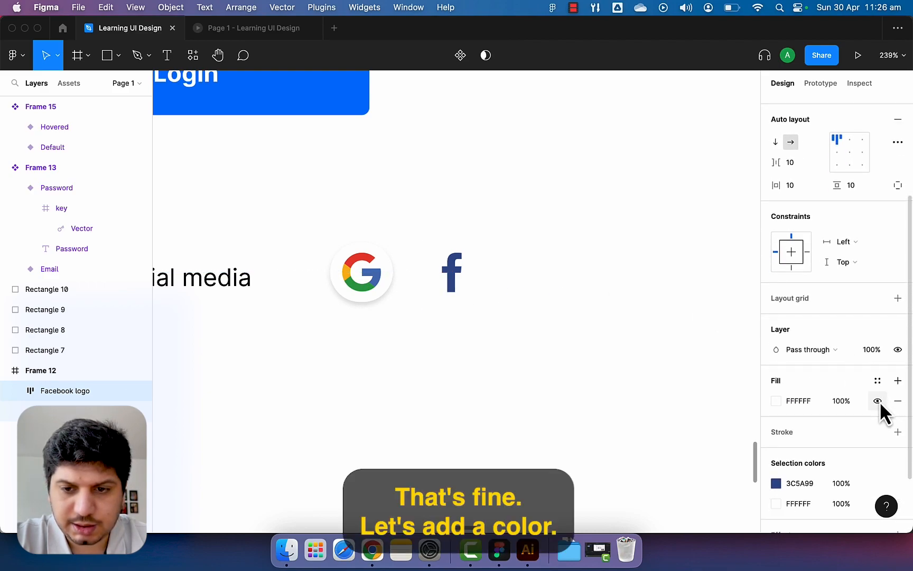
click(777, 401)
click(777, 400)
scroll(793, 452, down, 3)
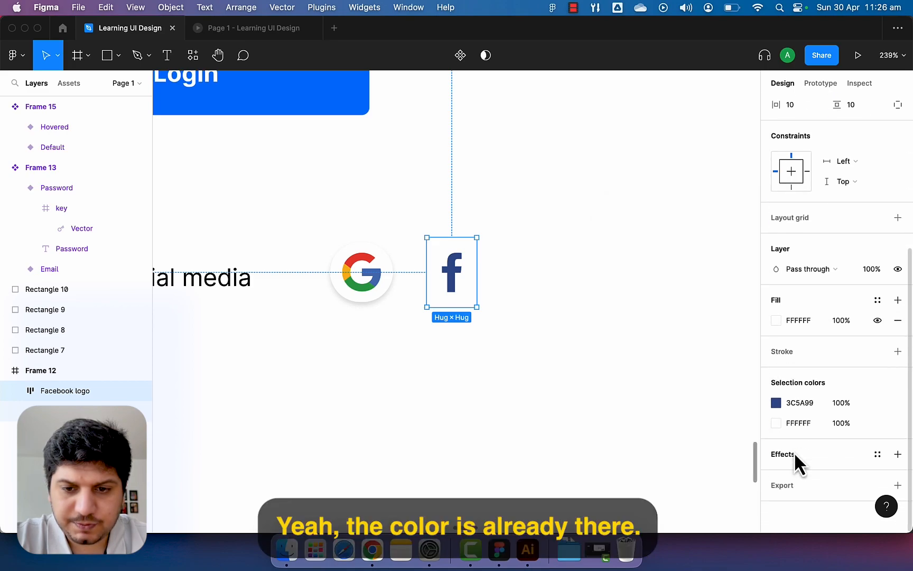
Add a soft drop shadow to the logo frame with Y offset 2 and 12% opacity.
click(897, 455)
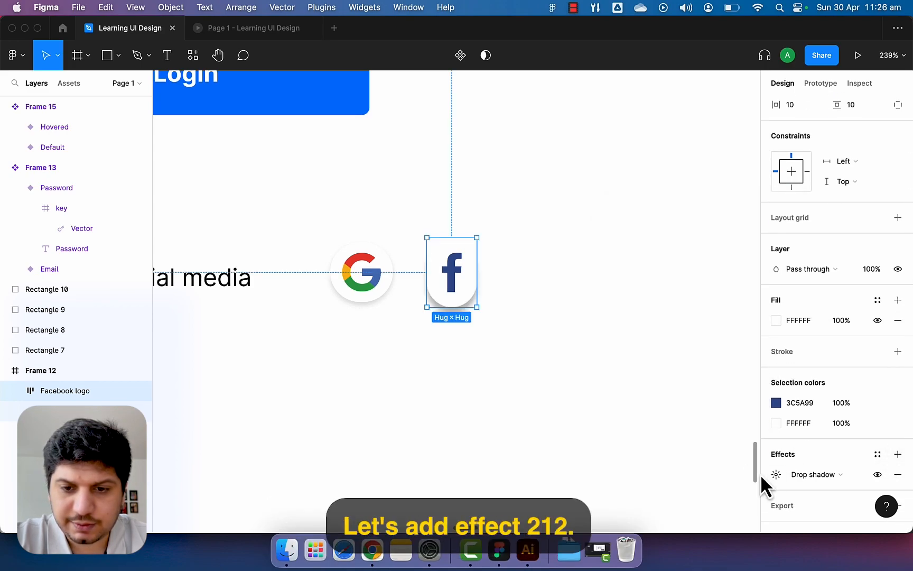
click(767, 480)
click(651, 492)
text(2)
click(687, 512)
text(12)
key(Return)
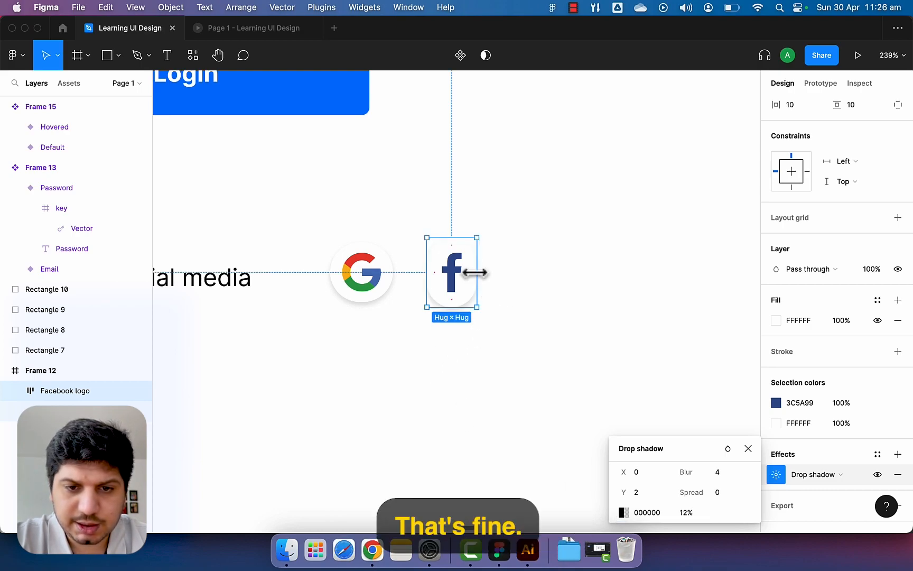
scroll(841, 309, up, 5)
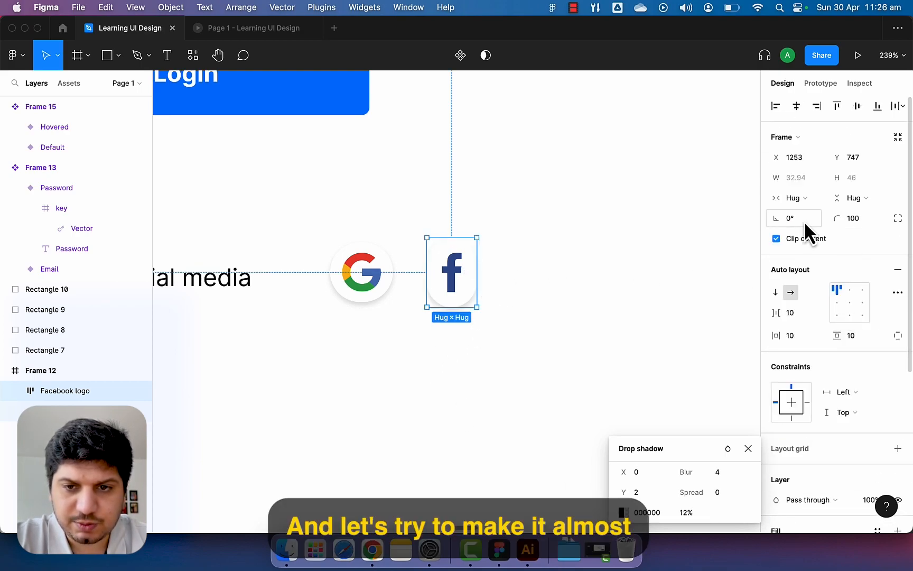
Raise the horizontal padding to 16 and move the Facebook circle closer to the Google icon.
click(799, 335)
key(Up)
key(Up)
key(Up)
key(Up)
key(Up)
key(Up)
key(Up)
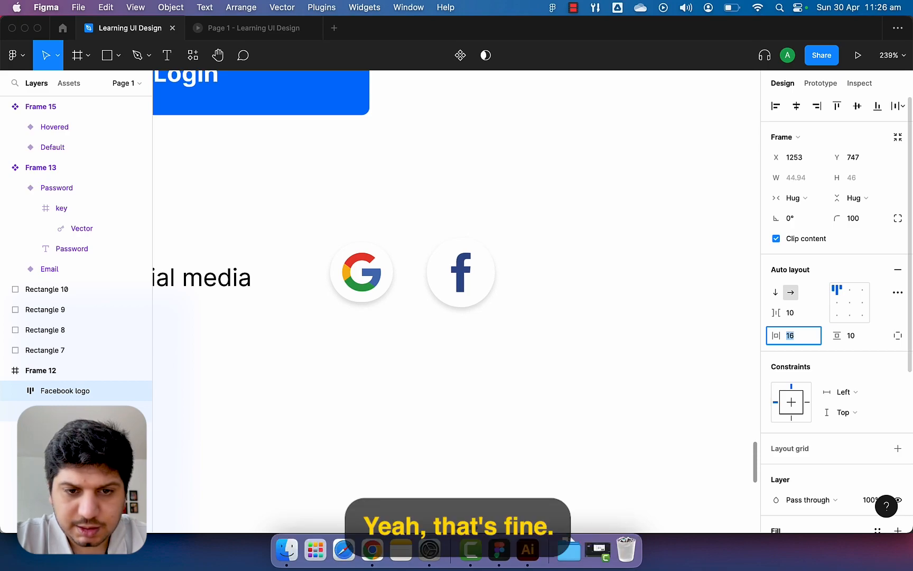
click(516, 337)
drag(474, 309, 461, 307)
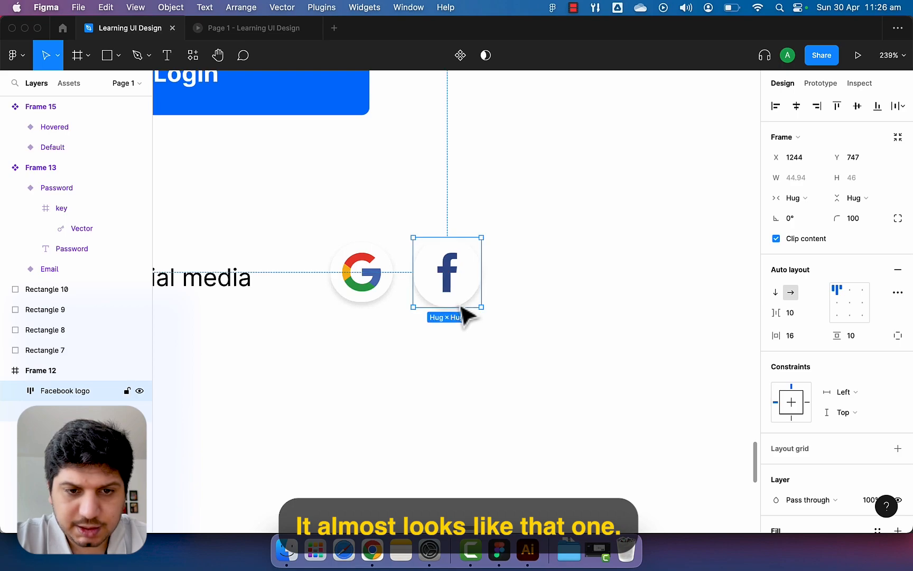
scroll(474, 310, up, 5)
Shrink the Facebook 'f' to 11×22 and shift its circle slightly down and left.
double_click(435, 280)
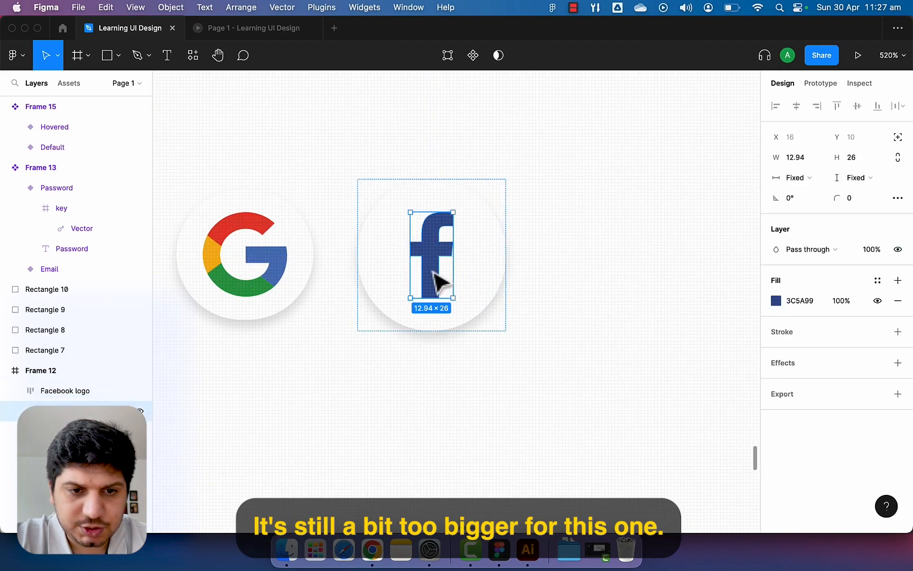
drag(453, 297, 427, 281)
click(474, 268)
mouse_move(478, 267)
mouse_down()
mouse_move(477, 285)
mouse_move(474, 276)
mouse_up()
click(498, 278)
scroll(523, 280, down, 10)
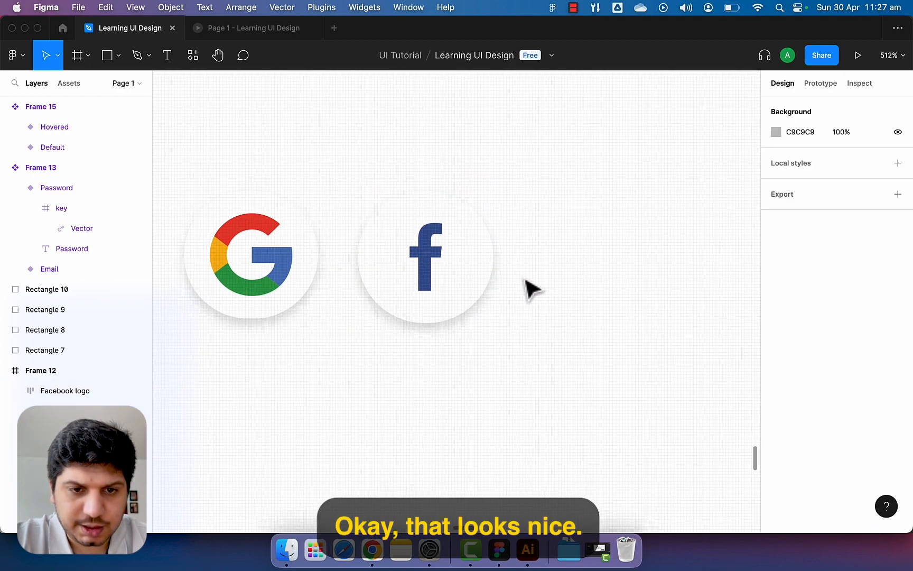
scroll(518, 283, up, 8)
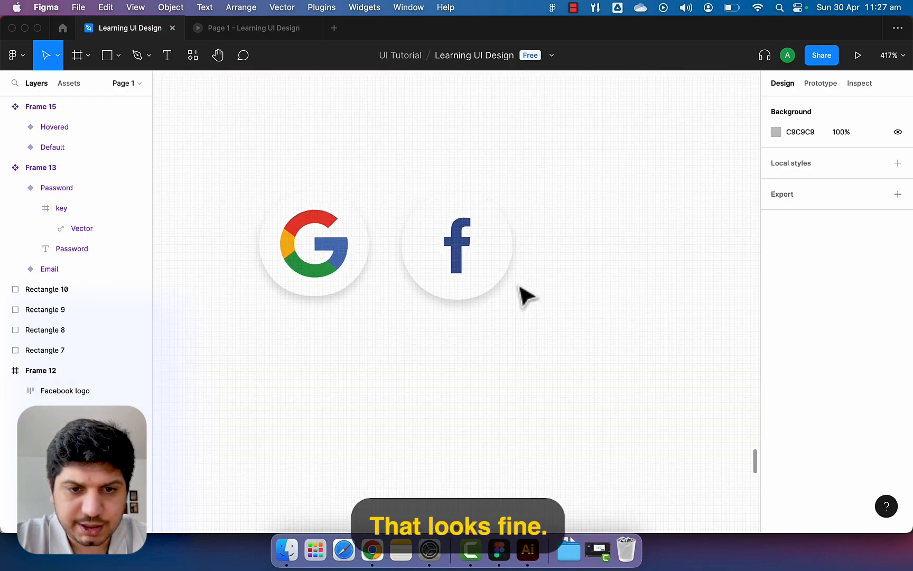
Lower the Facebook circle's horizontal padding from 16 to 15.
click(511, 285)
click(800, 333)
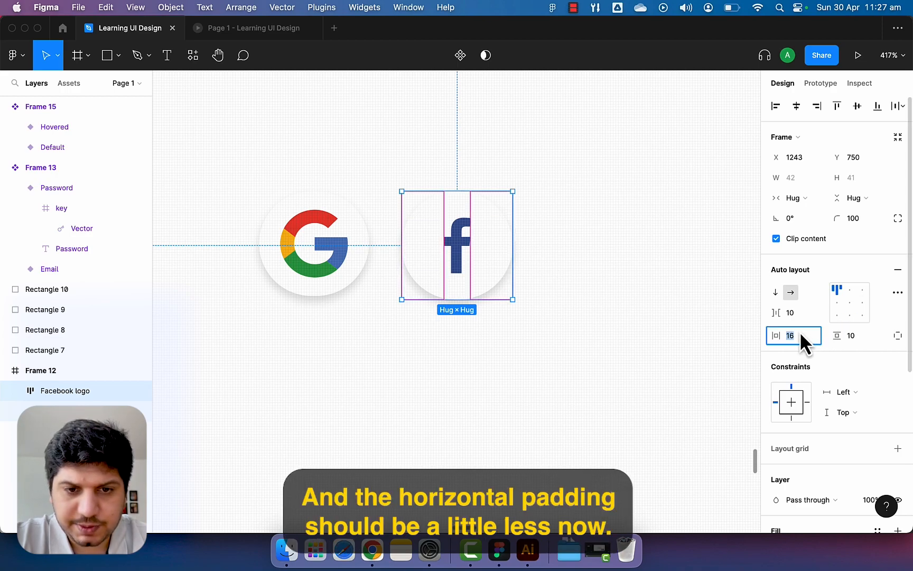
key(Down)
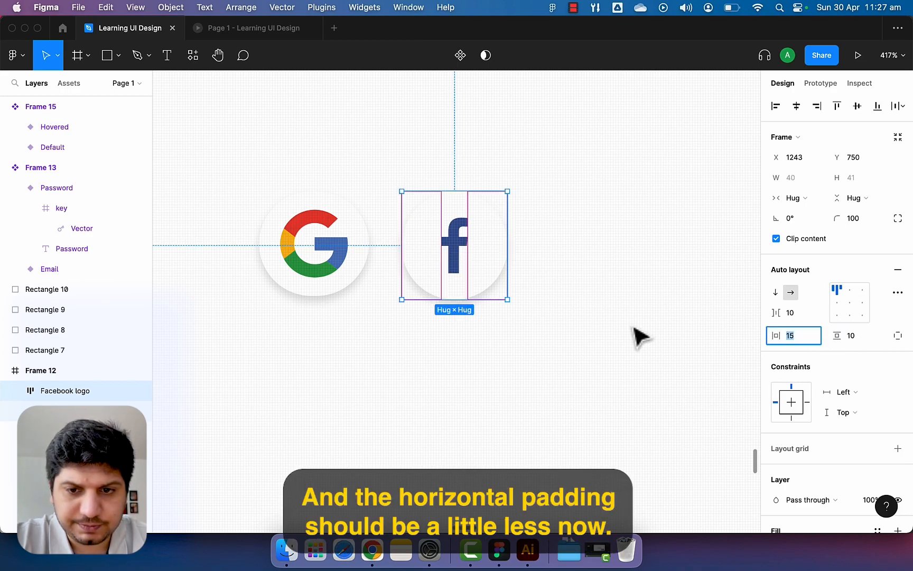
click(641, 337)
scroll(641, 336, down, 10)
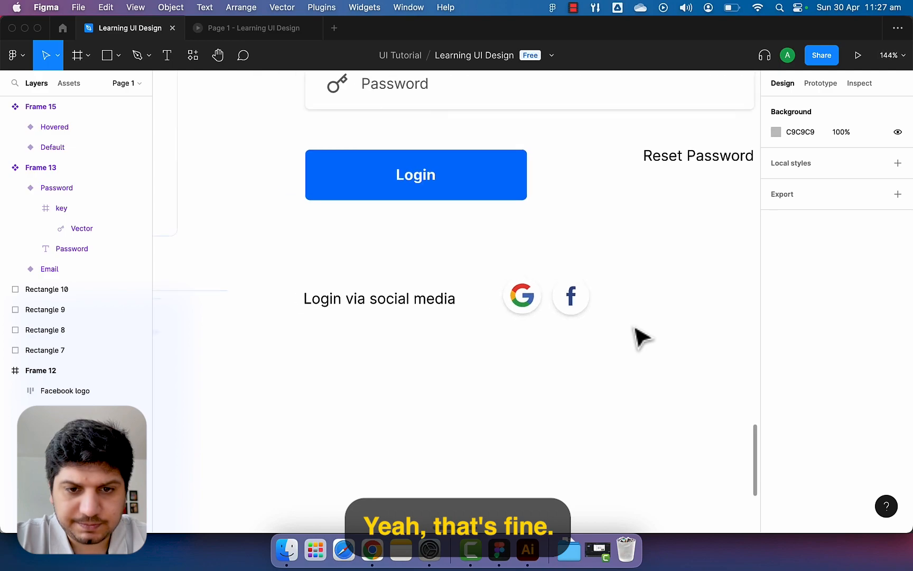
scroll(613, 327, up, 10)
Move the Google circle down and lower the Facebook circle's vertical padding to 9.
click(547, 321)
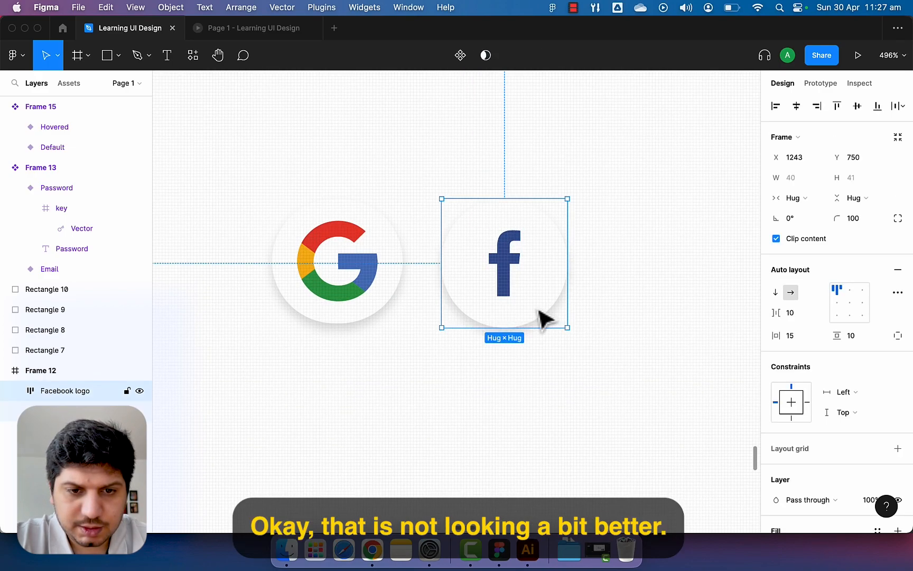
click(361, 310)
drag(361, 313, 361, 316)
click(500, 269)
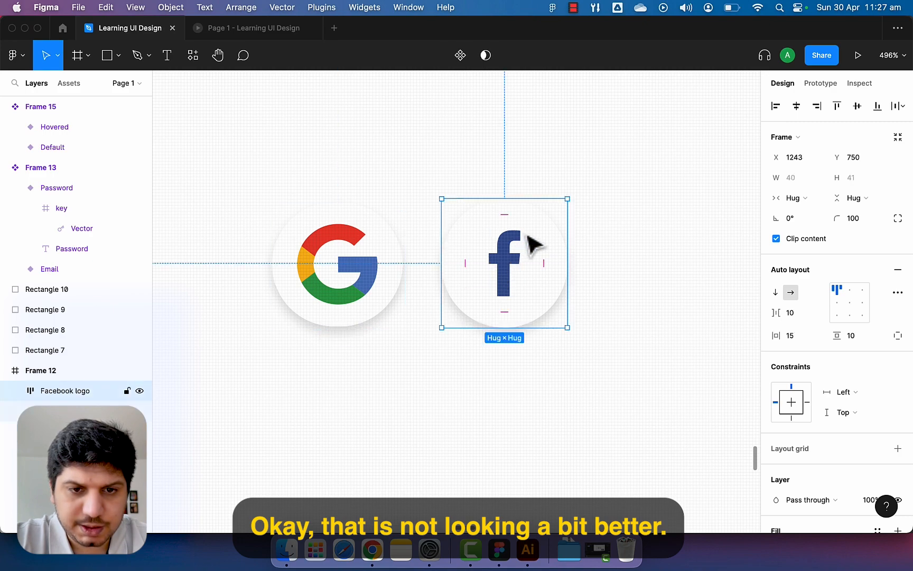
click(856, 335)
key(Down)
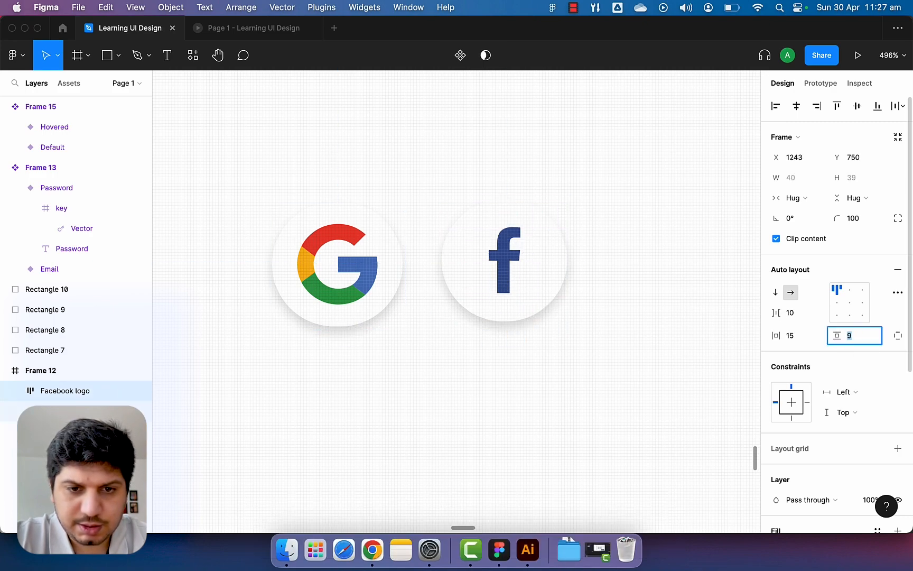
click(683, 355)
Nudge the Facebook circle down one pixel to line up with Google, then reselect it.
drag(526, 299, 526, 306)
click(653, 310)
scroll(654, 312, down, 10)
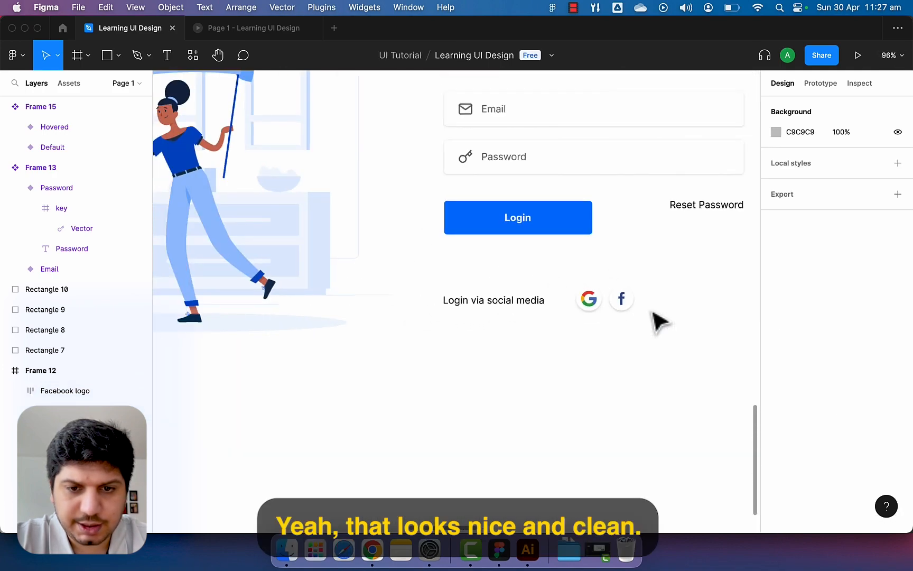
scroll(658, 320, down, 2)
scroll(657, 320, right, 2)
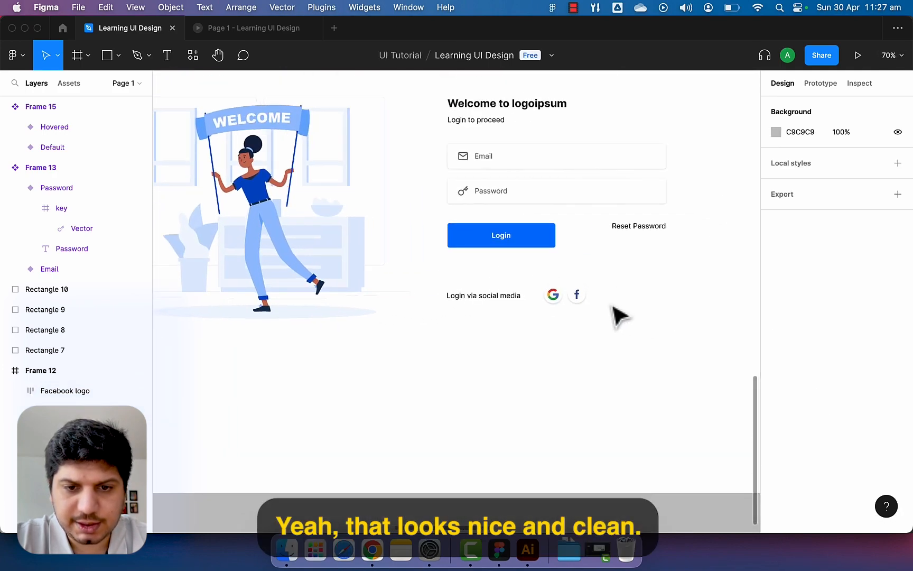
scroll(618, 312, up, 8)
scroll(511, 312, up, 5)
click(505, 304)
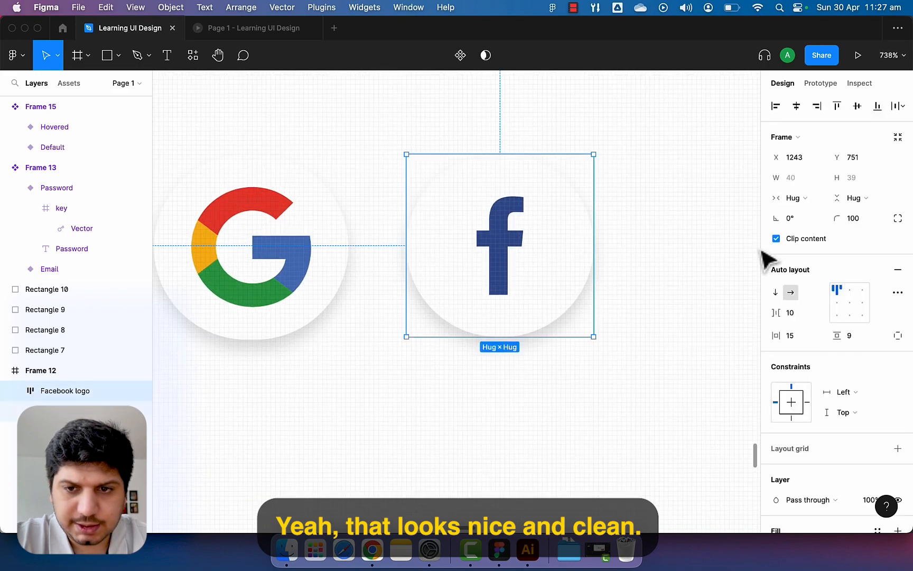
Stretch the Facebook circle to about 40 px tall and select both icons to compare them.
drag(536, 337, 535, 344)
click(560, 376)
scroll(560, 376, down, 10)
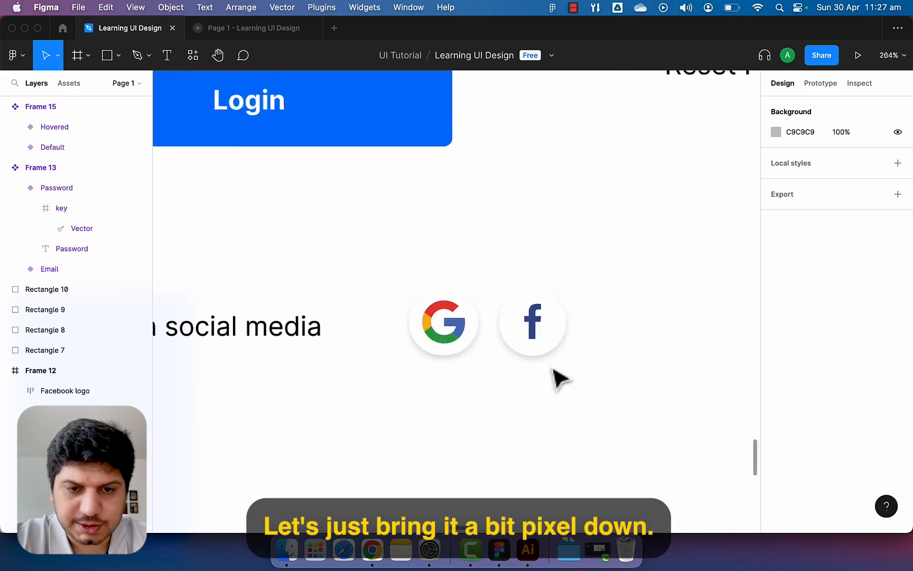
scroll(556, 394, up, 5)
drag(565, 251, 486, 289)
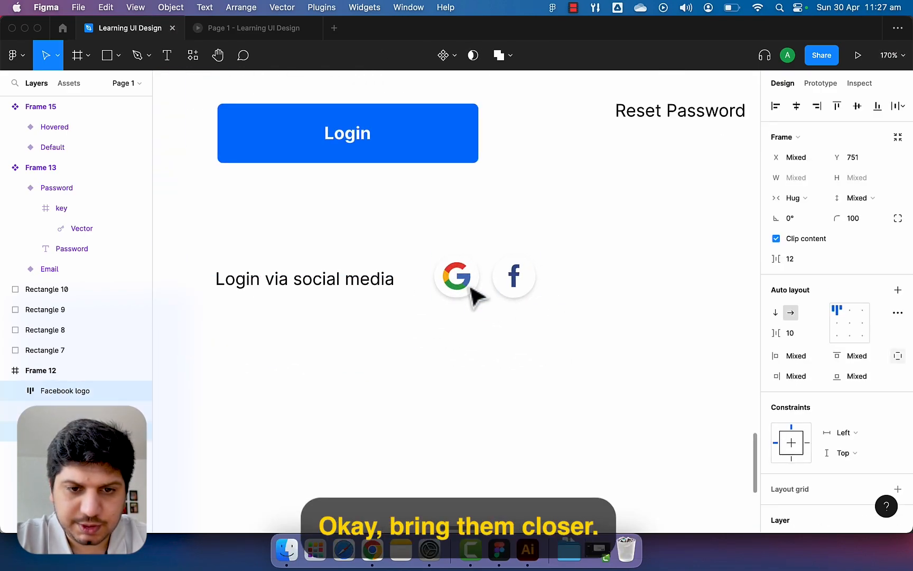
click(534, 330)
scroll(534, 331, down, 8)
scroll(527, 323, up, 5)
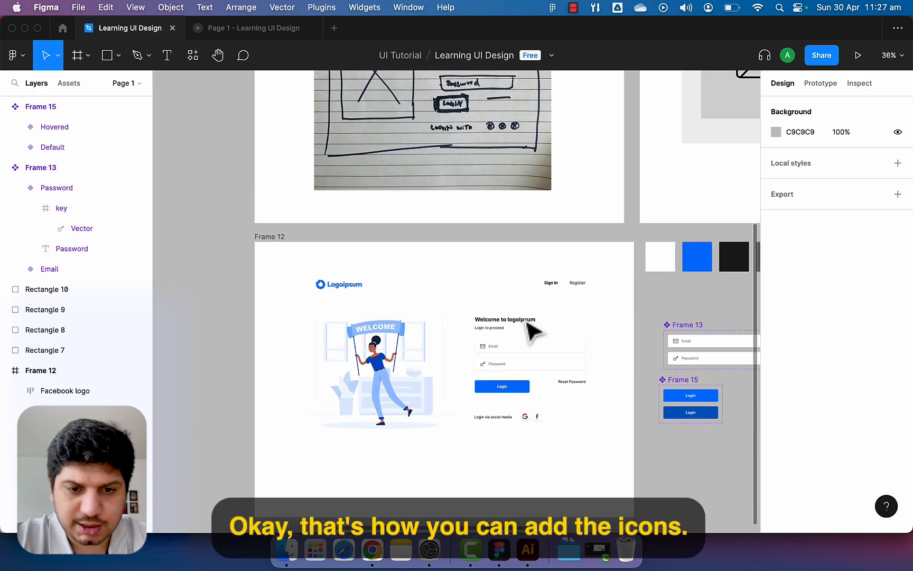
scroll(527, 326, up, 8)
scroll(385, 284, up, 5)
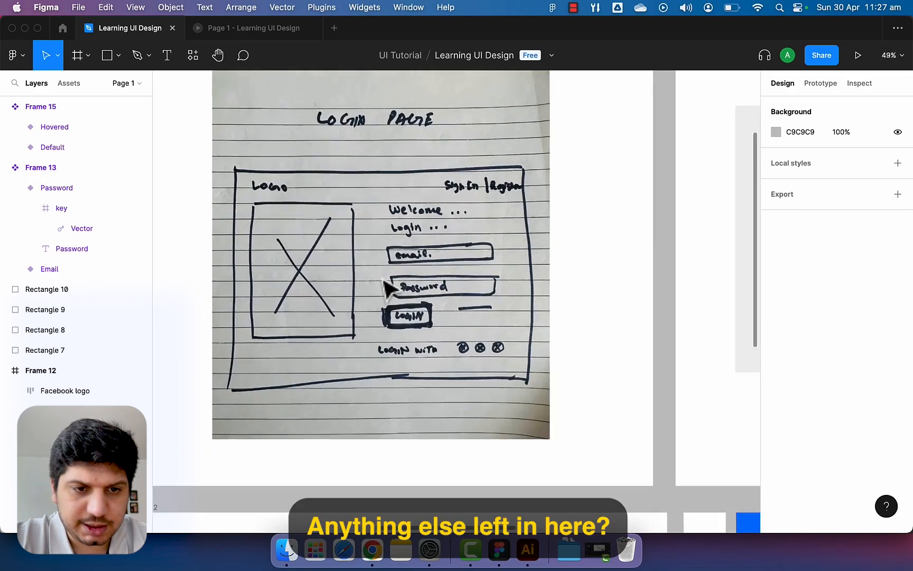
scroll(388, 290, down, 10)
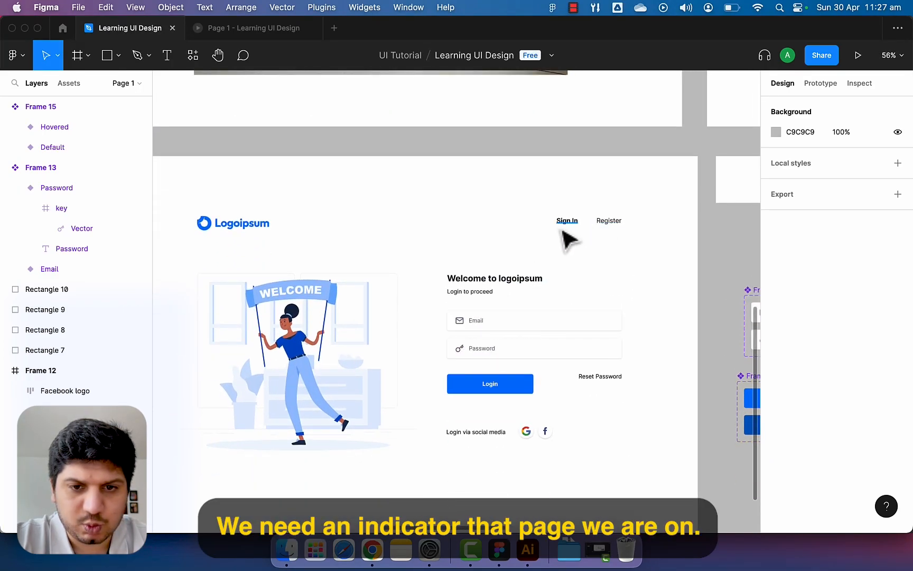
scroll(574, 237, up, 8)
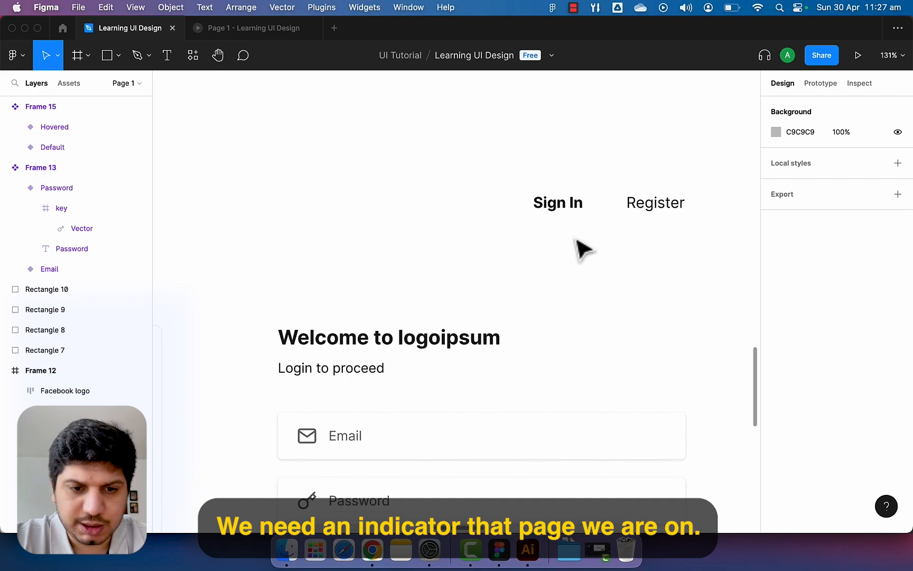
scroll(584, 249, down, 4)
scroll(584, 248, up, 8)
scroll(577, 241, up, 3)
Draw a 4 px tall bar under Sign In and fill it with the blue 007DFC.
key(r)
mouse_move(443, 266)
mouse_down()
mouse_move(556, 281)
mouse_move(503, 259)
mouse_up()
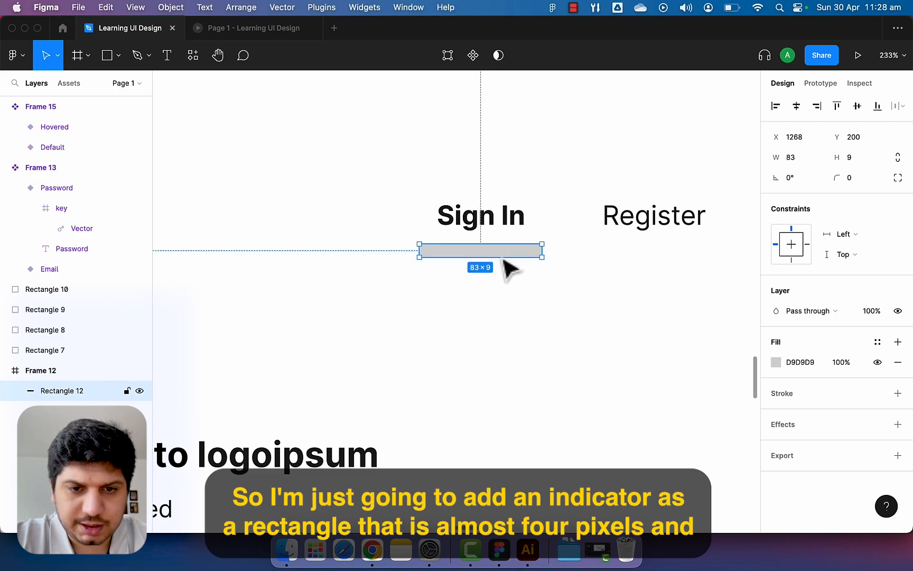
scroll(503, 259, up, 1)
text(4)
key(Return)
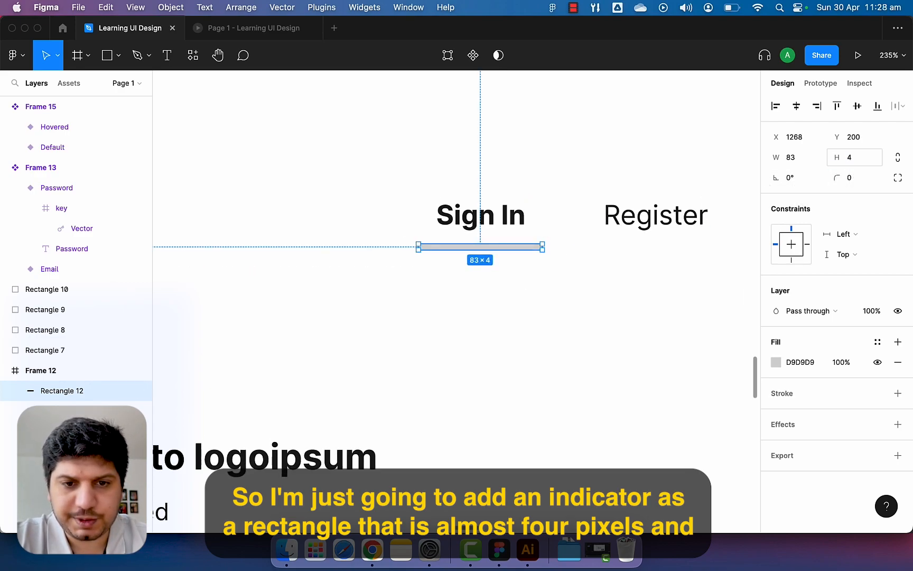
scroll(661, 312, down, 1)
scroll(665, 315, down, 6)
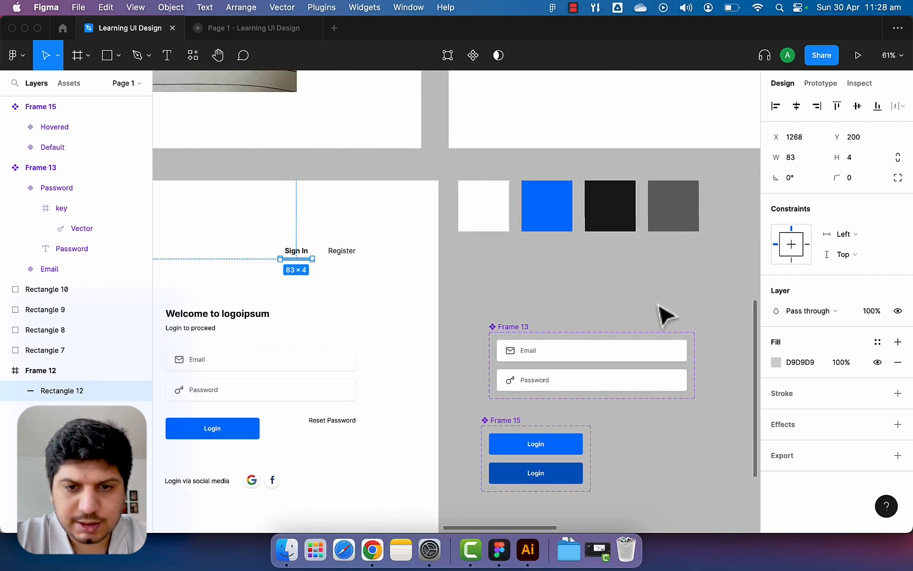
key(i)
click(552, 212)
Narrow the blue bar to 65 px and nudge it up closer beneath Sign In.
scroll(295, 264, up, 5)
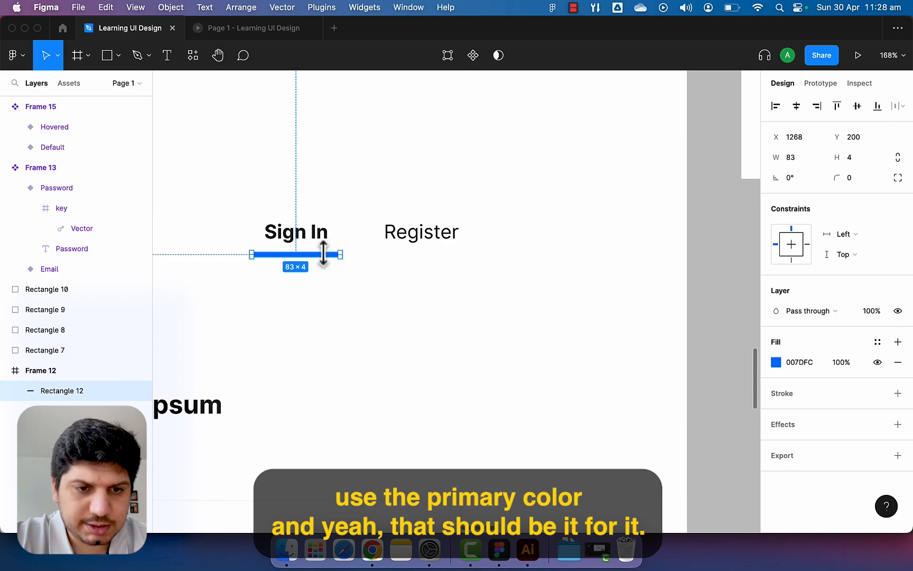
click(408, 337)
scroll(408, 337, up, 8)
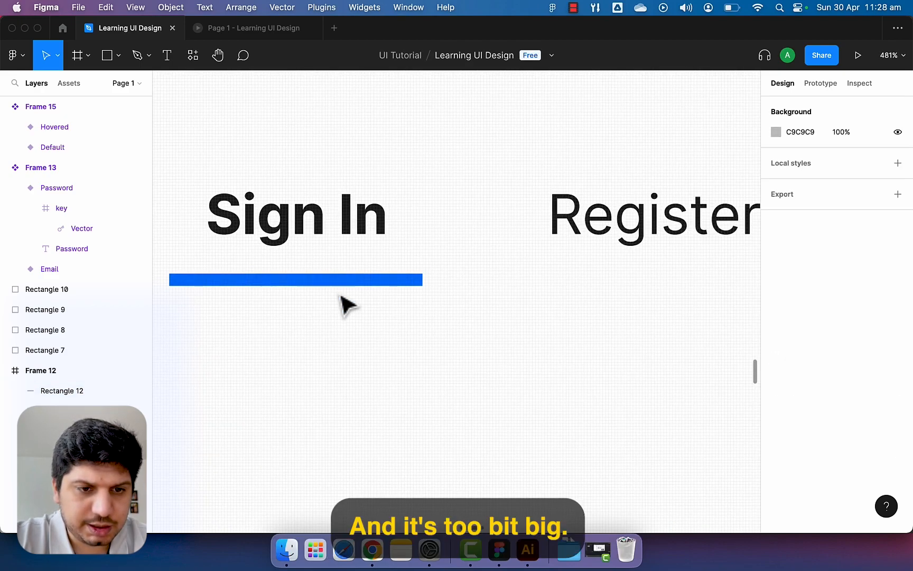
click(338, 286)
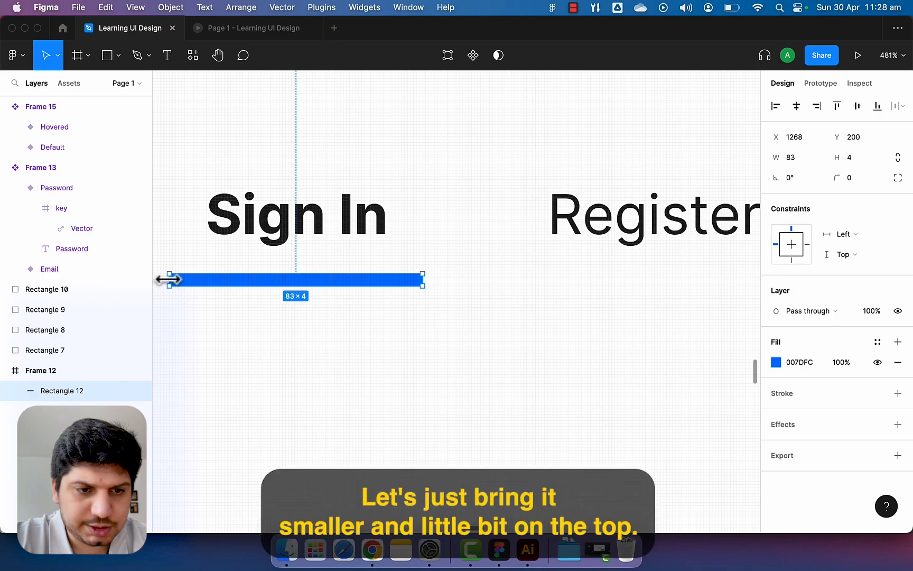
drag(169, 279, 196, 279)
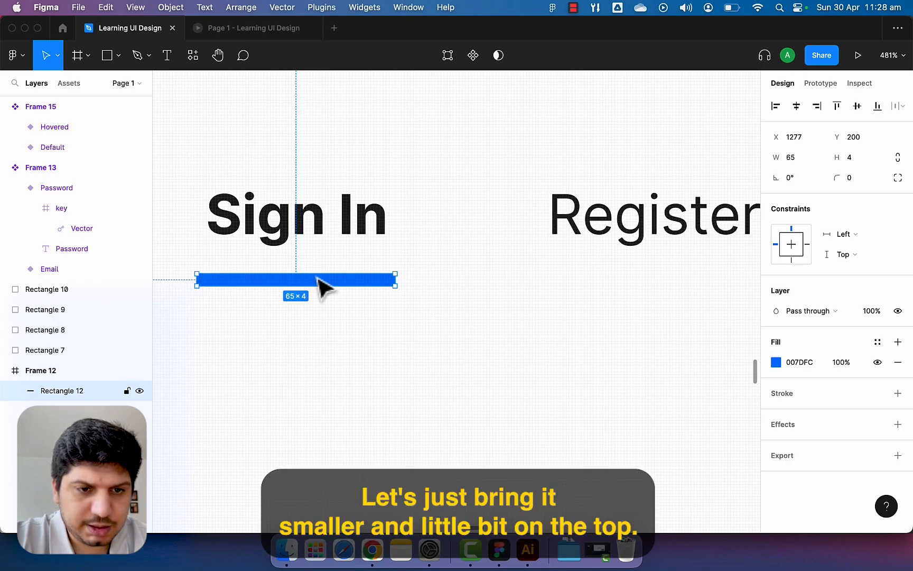
key(shift+Up)
key(Down)
key(Down)
key(shift+Down)
key(shift+Down)
key(Up)
key(Up)
key(shift+Up)
key(Up)
key(Up)
key(Up)
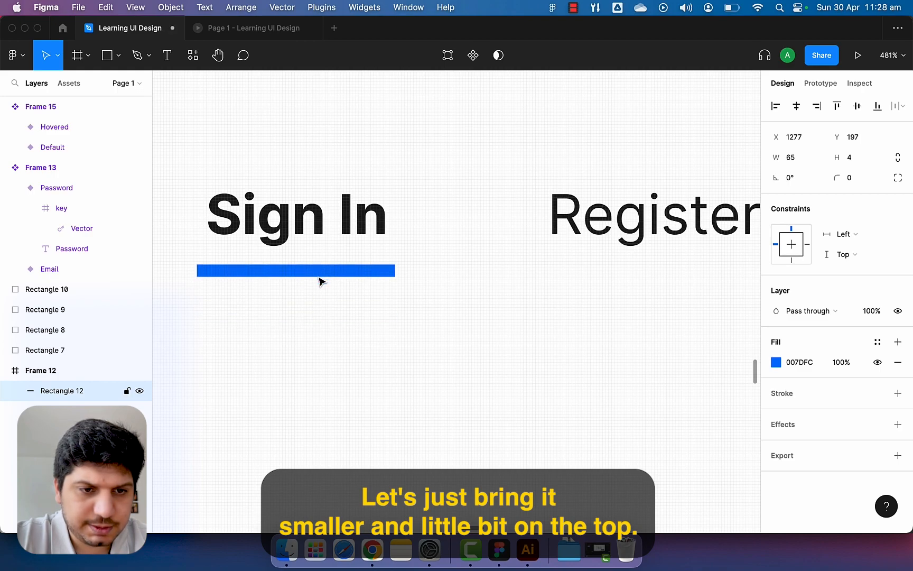
key(Right)
click(330, 328)
scroll(329, 327, down, 5)
scroll(329, 327, down, 5)
scroll(336, 337, down, 10)
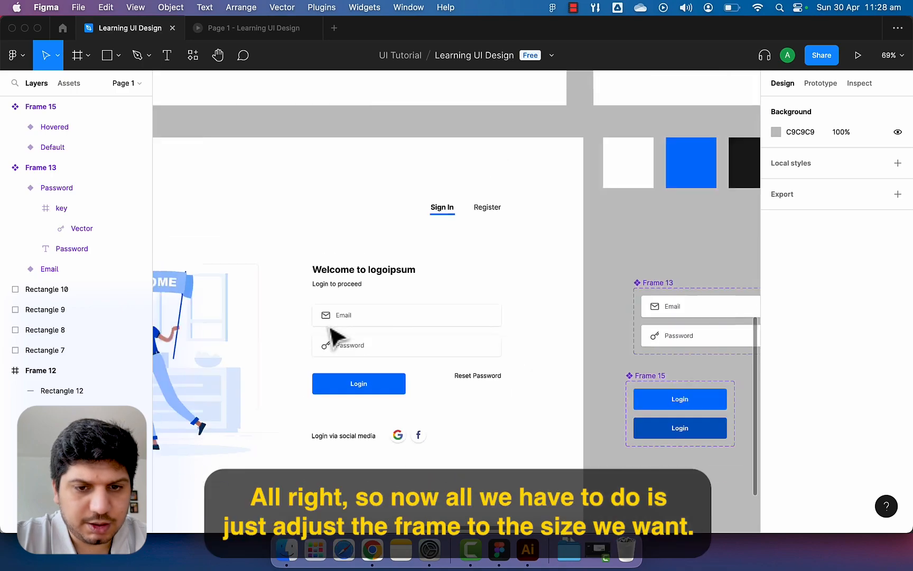
Select all the login content and move it up and left inside Frame 12.
scroll(333, 338, down, 4)
scroll(333, 338, left, 5)
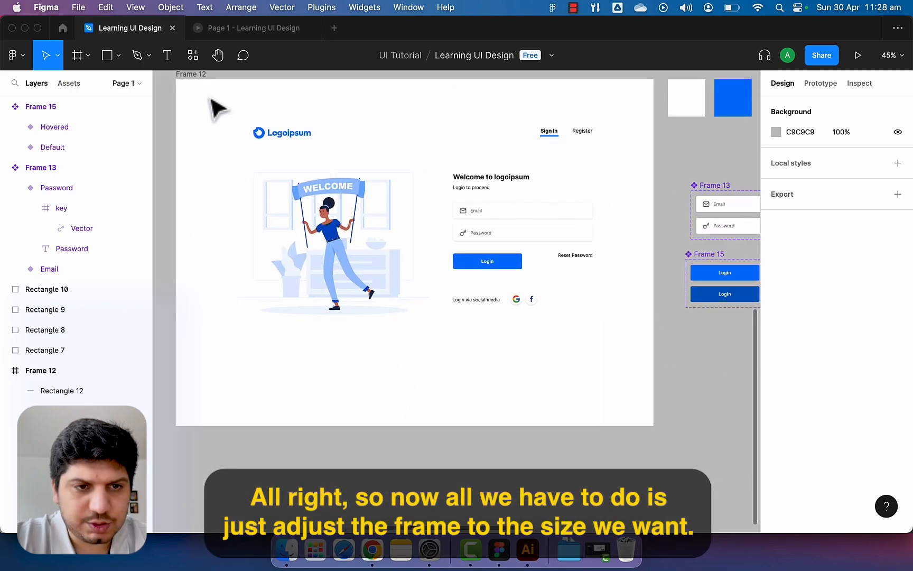
click(201, 79)
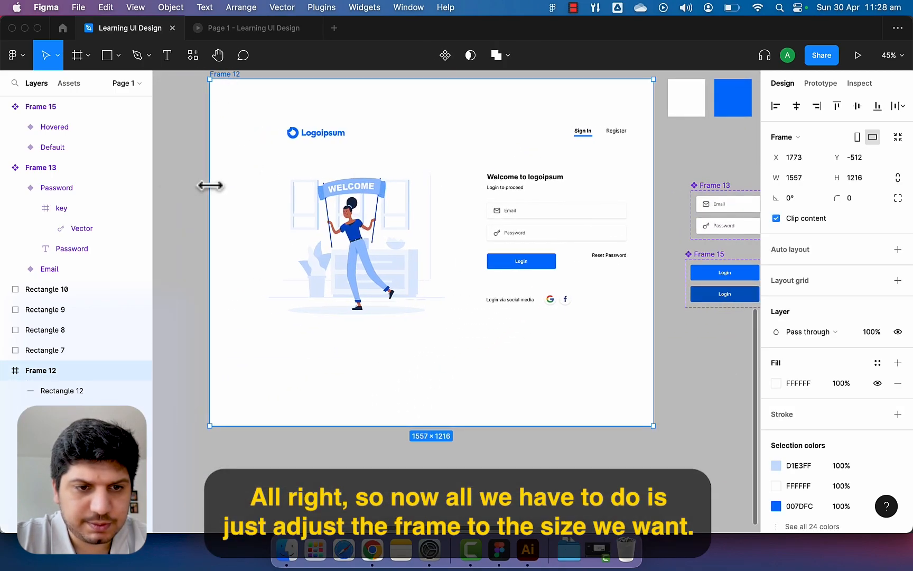
drag(224, 122, 202, 107)
click(241, 130)
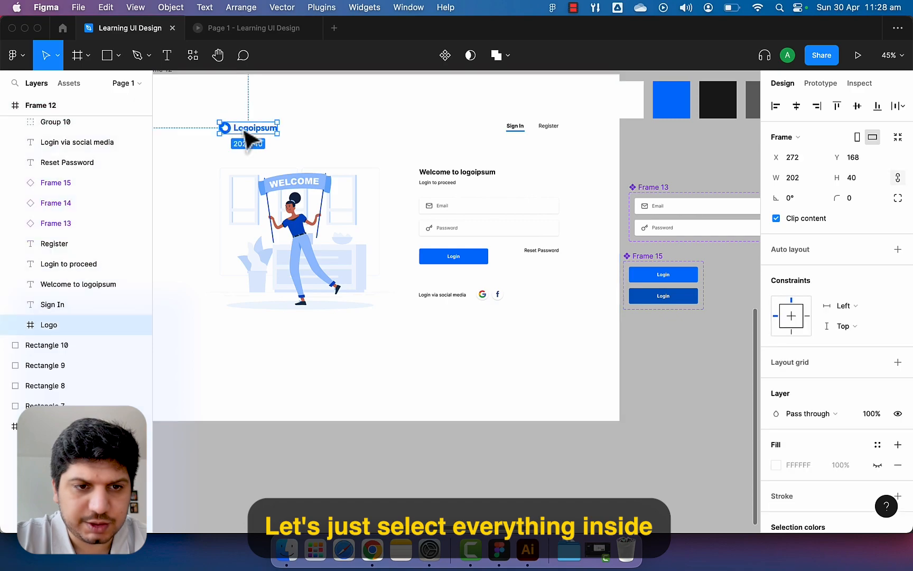
click(212, 99)
click(322, 178)
click(236, 104)
drag(194, 97, 566, 334)
scroll(502, 333, left, 3)
drag(440, 279, 391, 258)
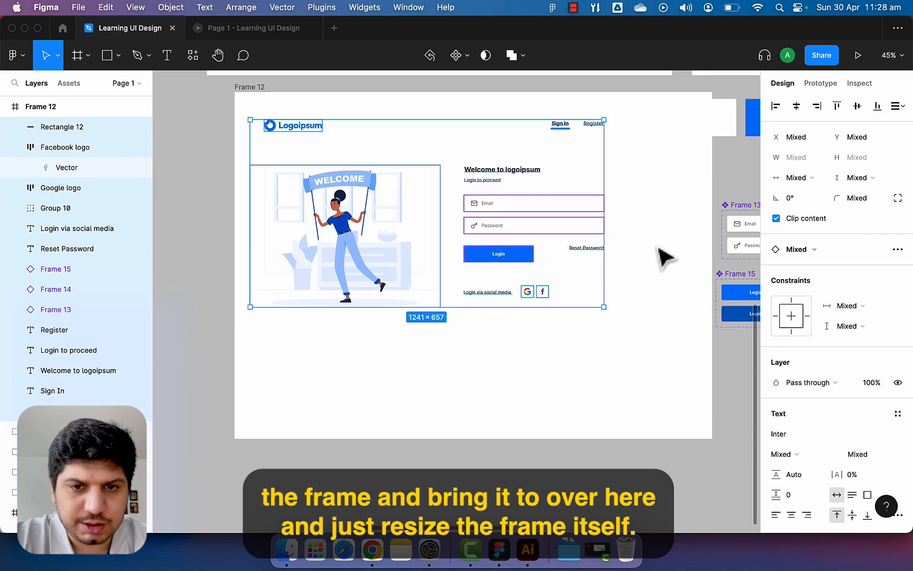
click(657, 249)
Trim Frame 12 from its right and bottom edges to 1420×892.
click(259, 87)
drag(712, 264, 653, 265)
key(super+z)
click(380, 241)
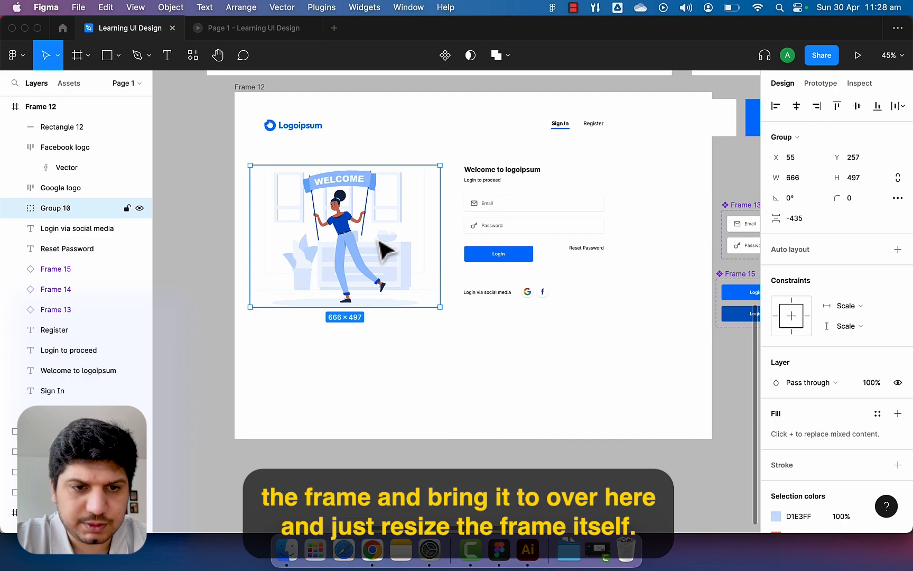
click(259, 90)
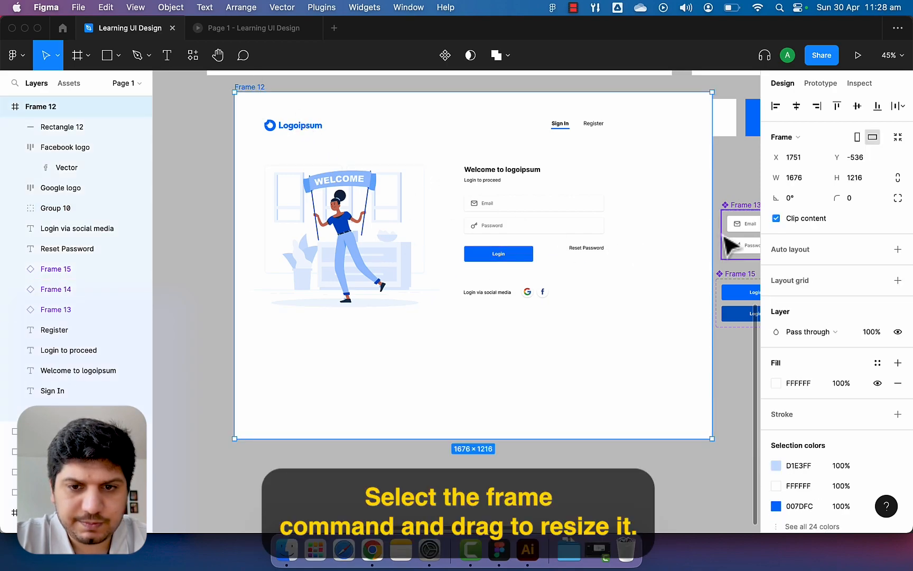
drag(712, 236, 640, 237)
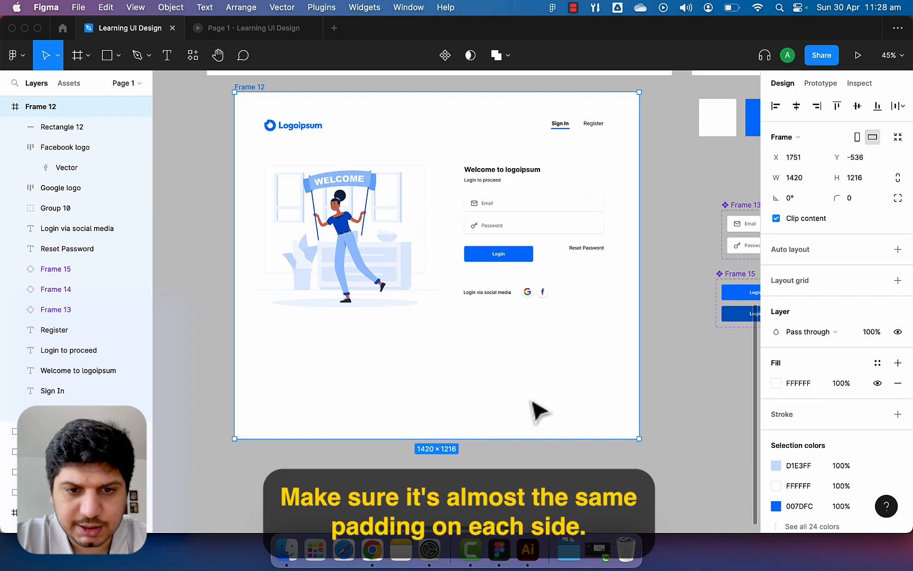
drag(523, 438, 535, 348)
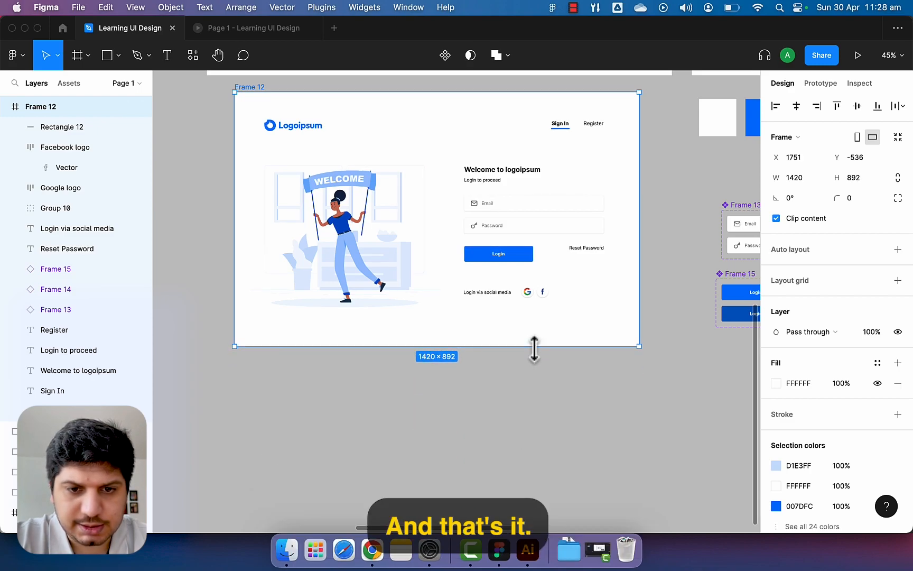
click(537, 395)
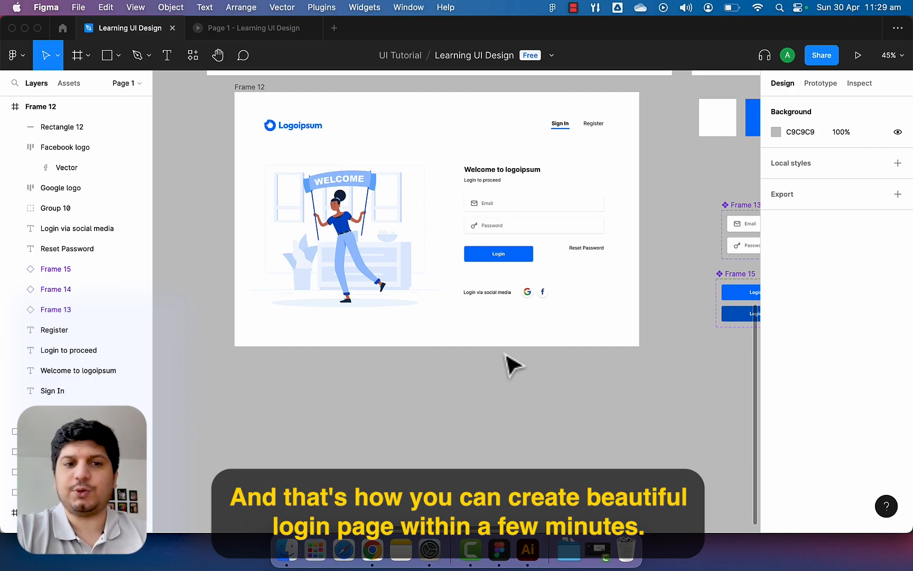
scroll(452, 323, up, 3)
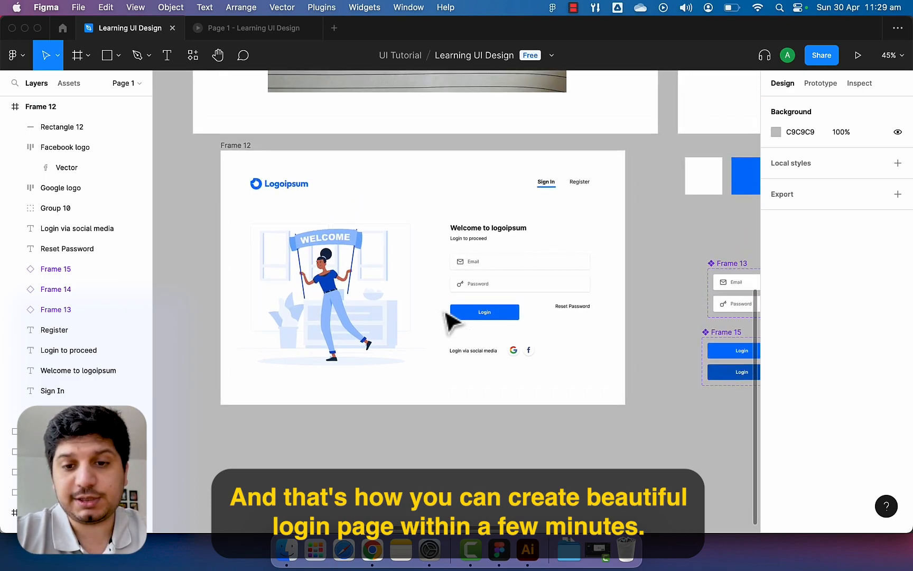
scroll(621, 349, right, 3)
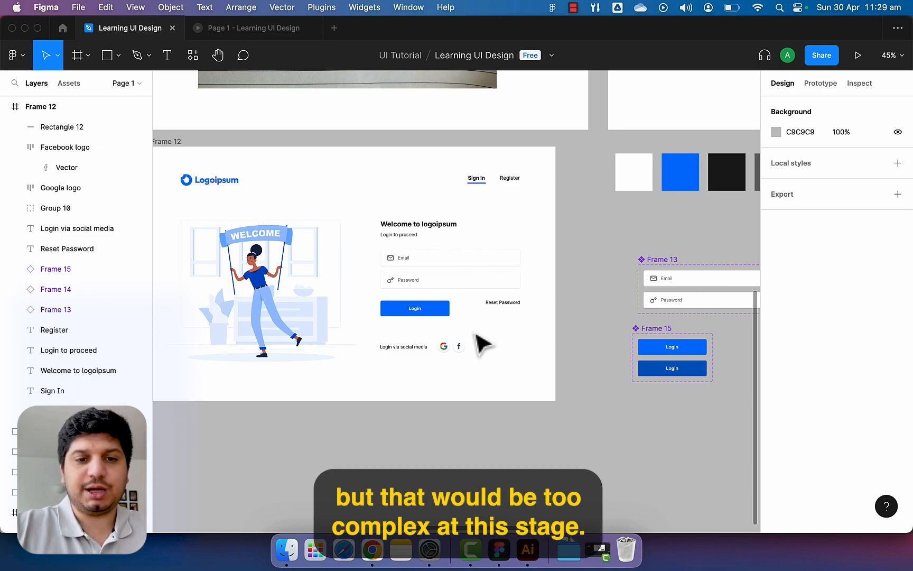
scroll(481, 344, up, 2)
scroll(481, 344, left, 2)
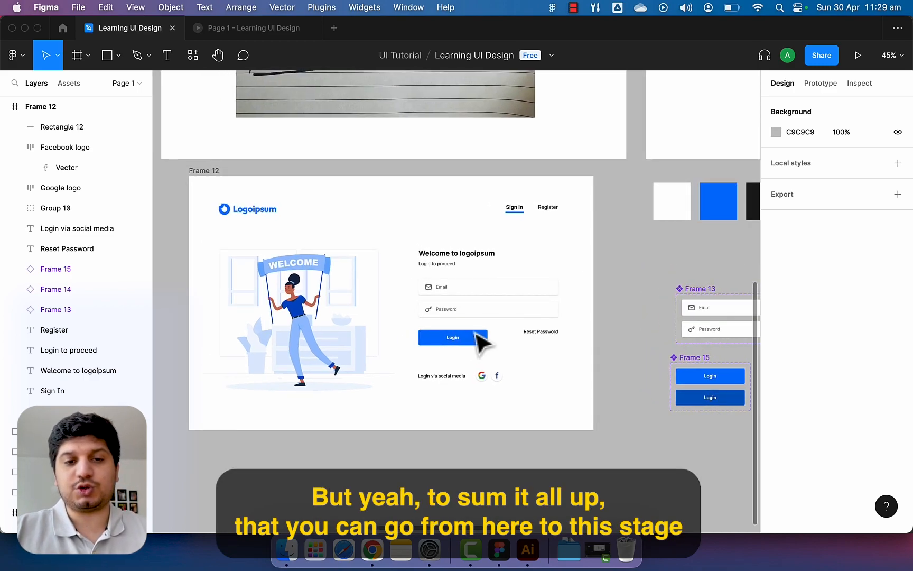
scroll(476, 343, up, 5)
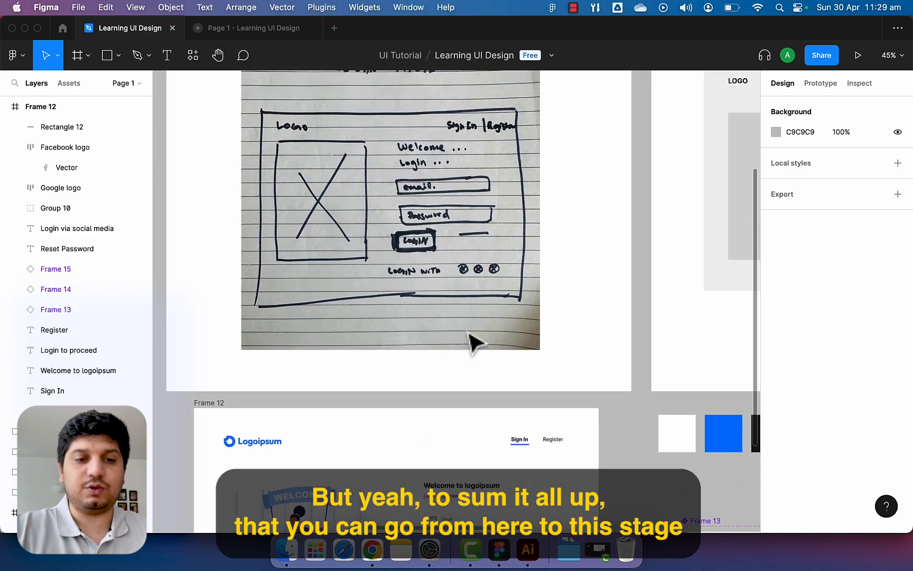
scroll(409, 186, down, 5)
scroll(392, 190, down, 5)
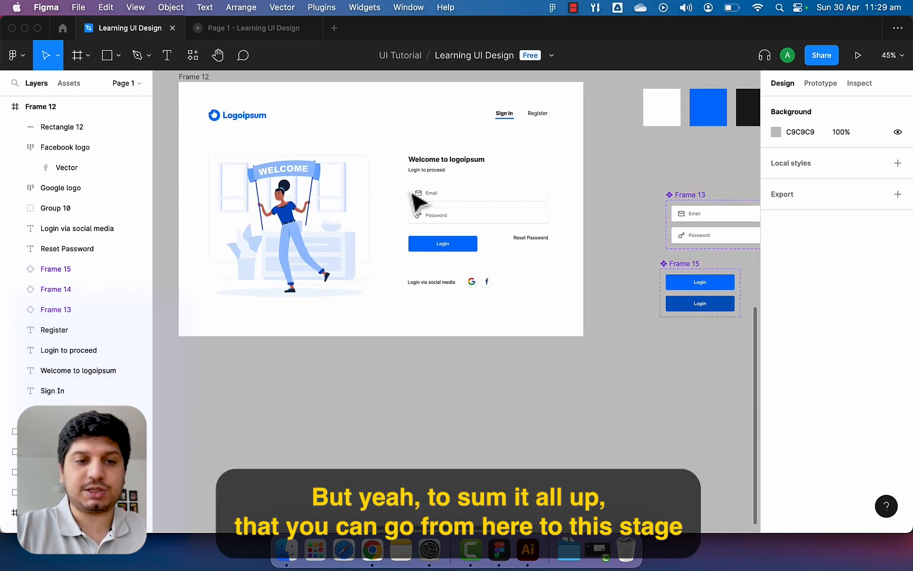
scroll(416, 203, up, 3)
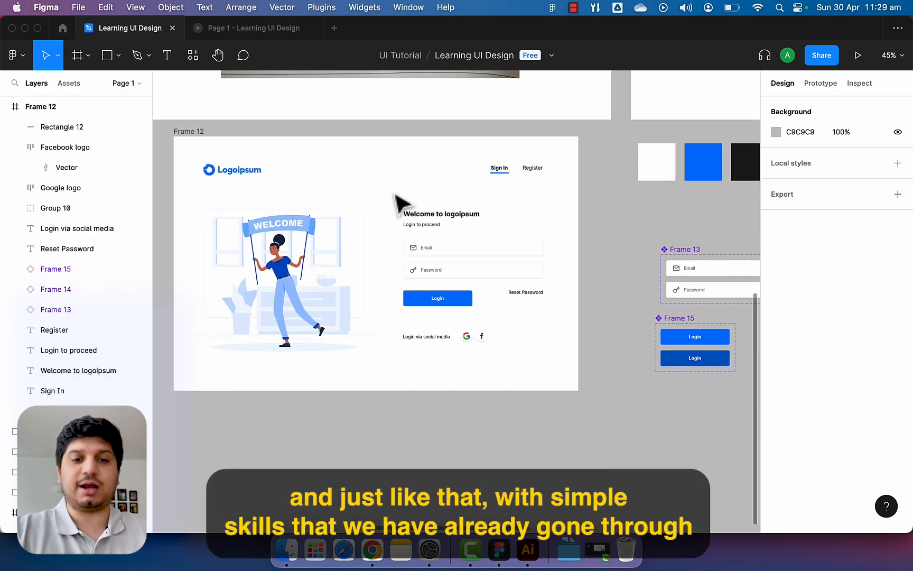
scroll(397, 197, up, 2)
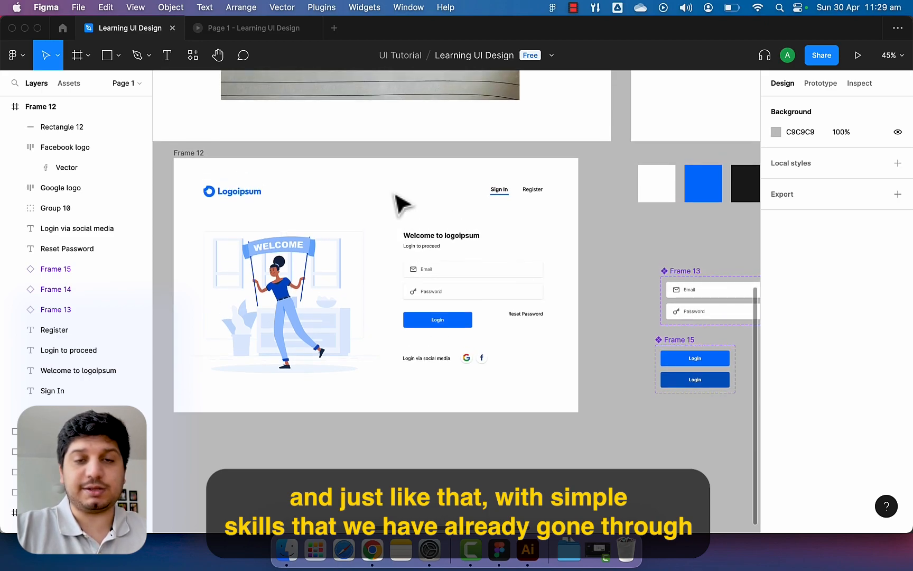
scroll(394, 194, down, 1)
scroll(401, 204, up, 10)
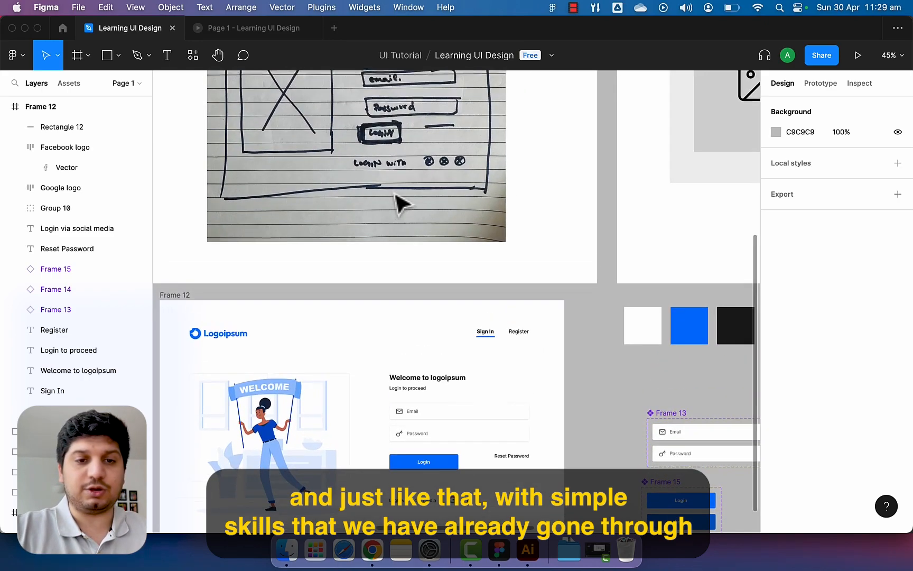
scroll(397, 196, up, 3)
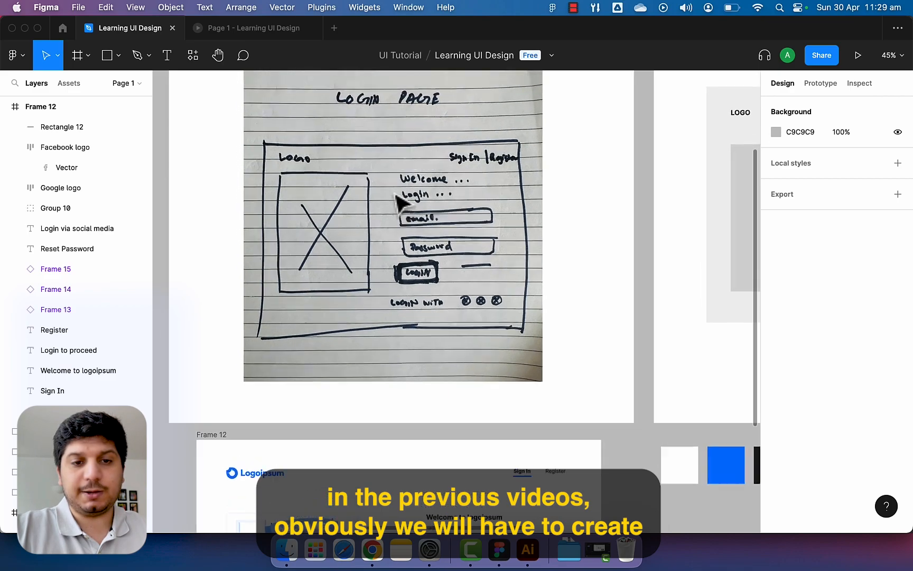
scroll(398, 197, down, 12)
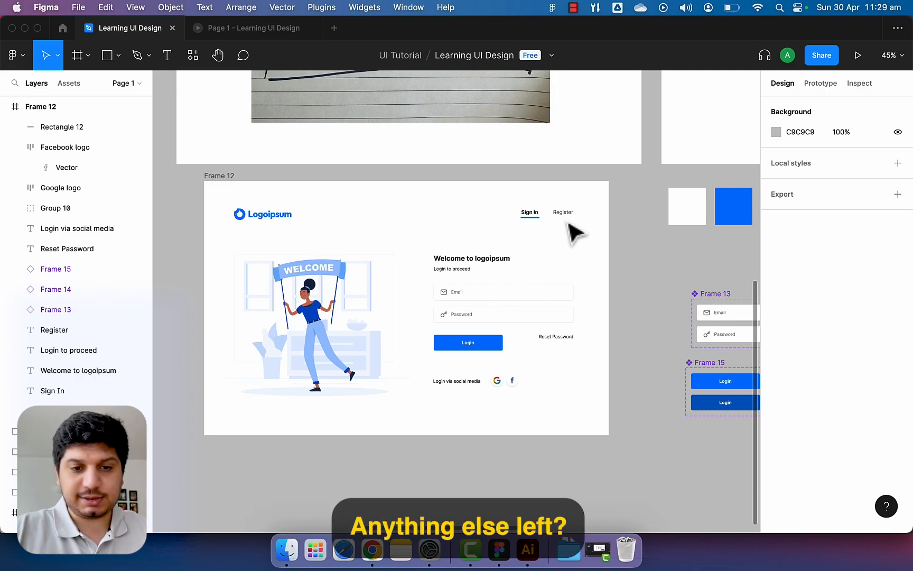
scroll(569, 224, up, 5)
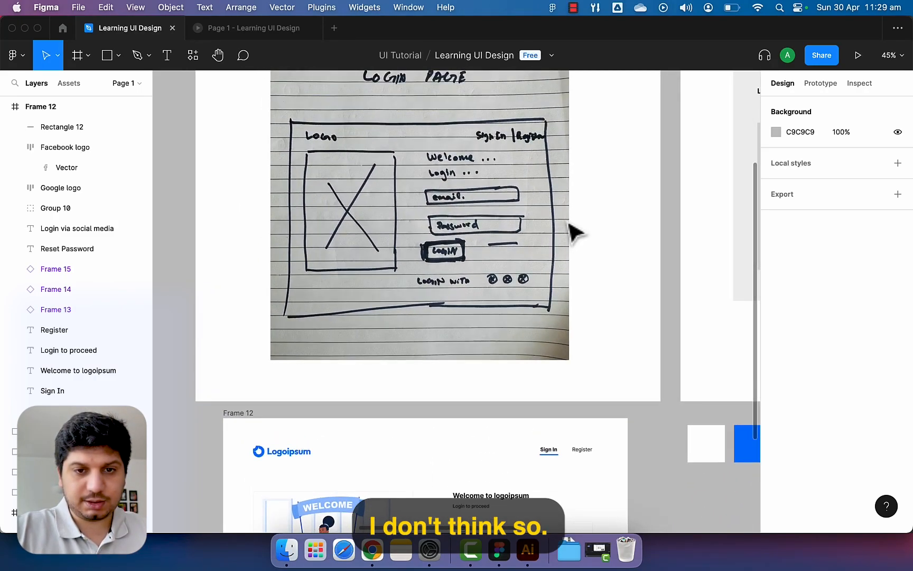
scroll(575, 231, up, 2)
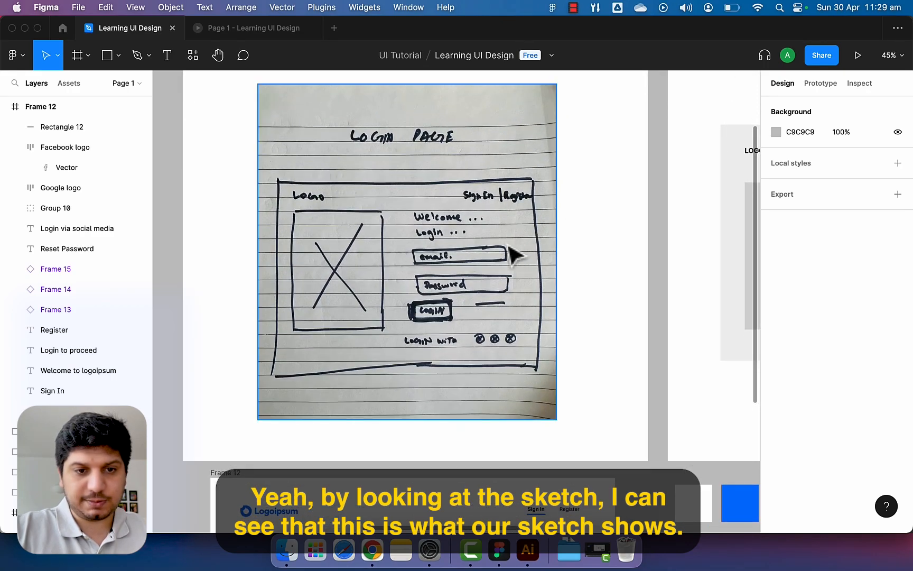
scroll(494, 269, down, 10)
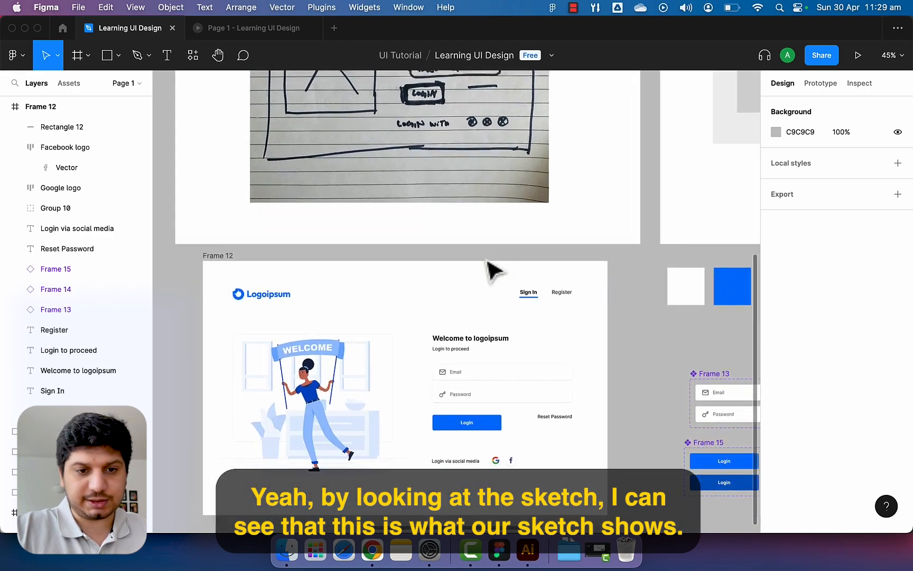
scroll(488, 261, up, 8)
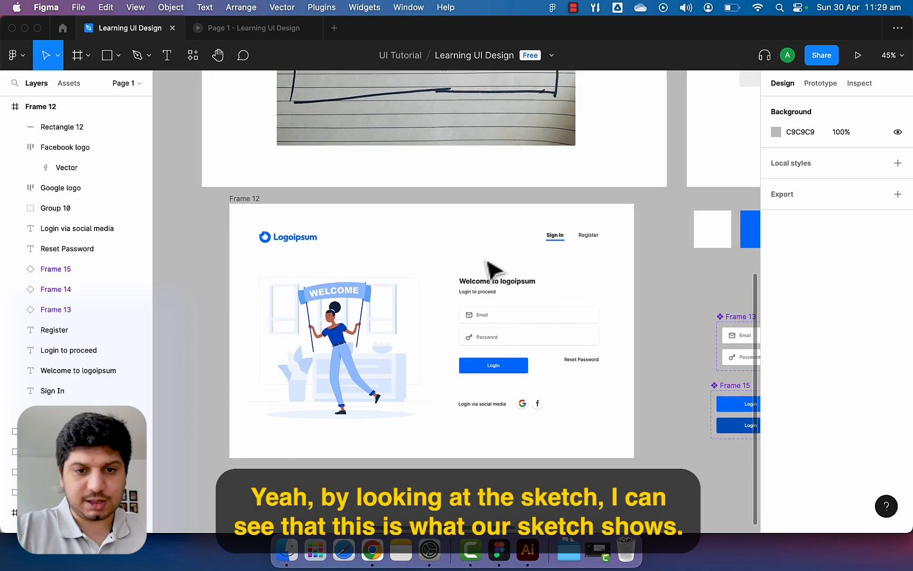
scroll(488, 260, up, 1)
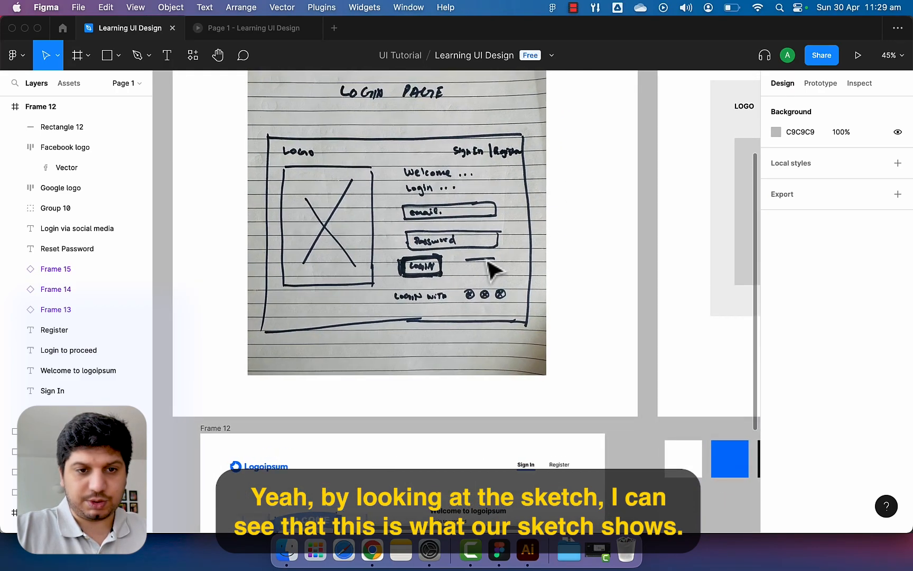
scroll(494, 269, up, 2)
scroll(491, 267, down, 8)
scroll(494, 270, up, 5)
scroll(488, 261, down, 3)
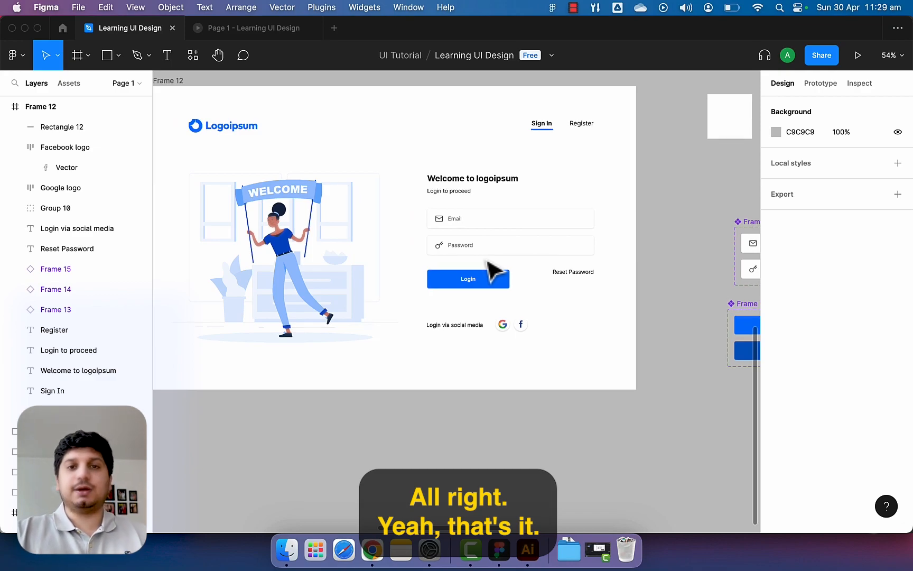